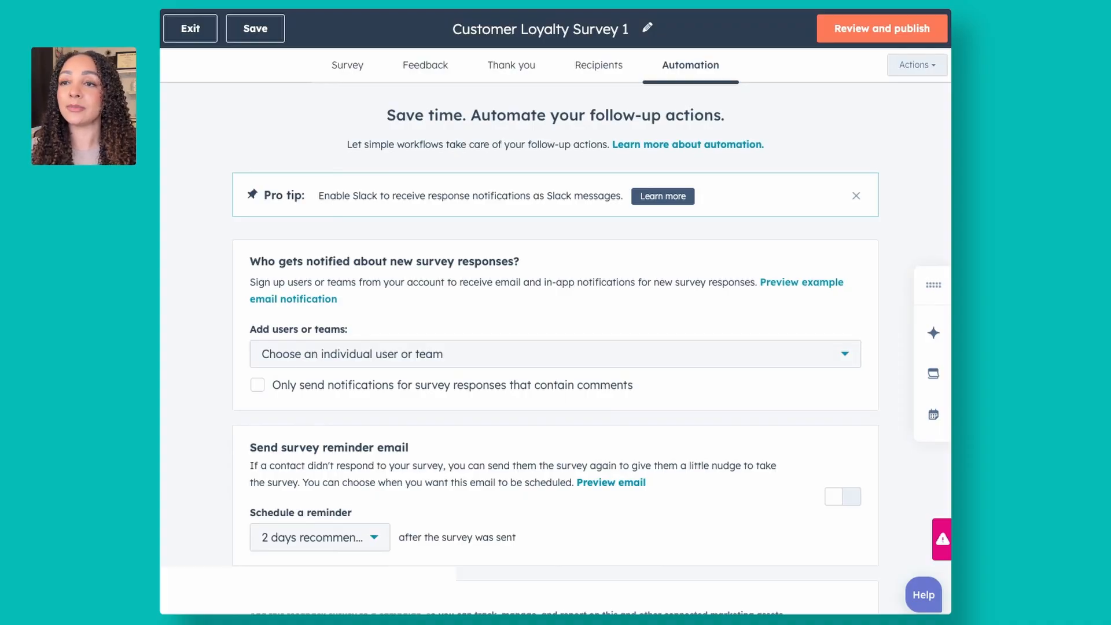
Review the survey's automation options, from response notifications and reminder email down to the follow-up actions for each score group
scroll(671, 197, down, 1)
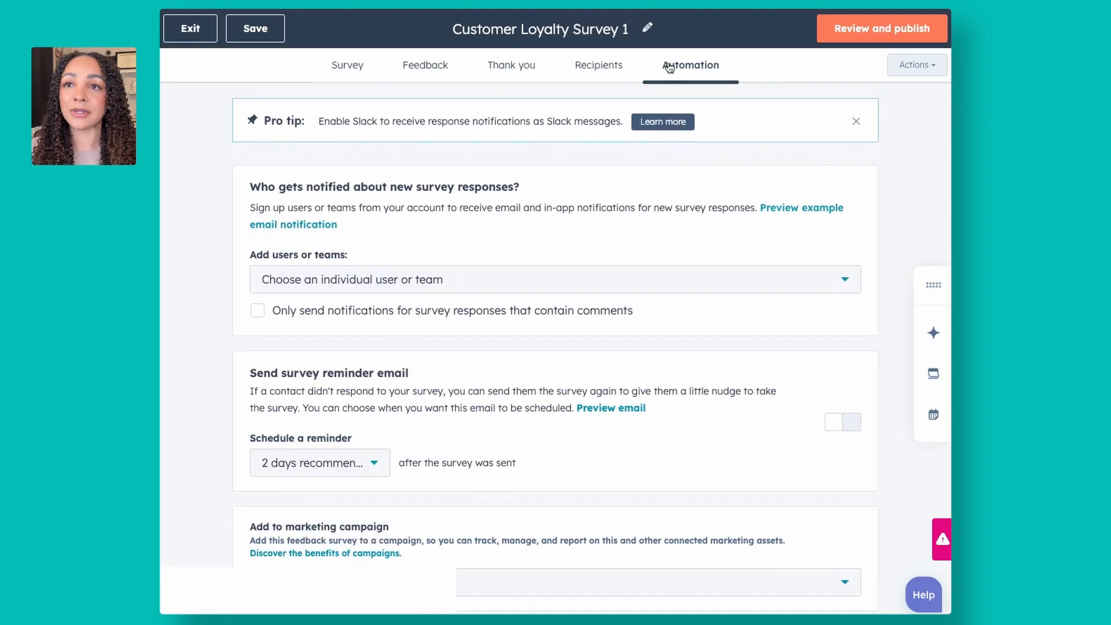
scroll(613, 191, down, 8)
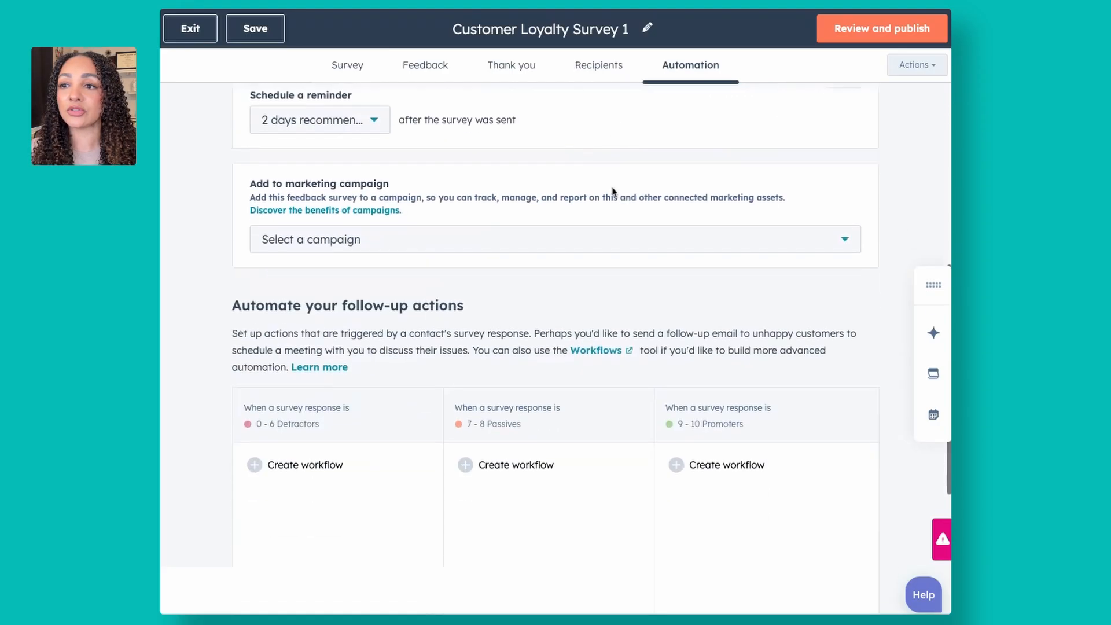
scroll(614, 193, up, 1)
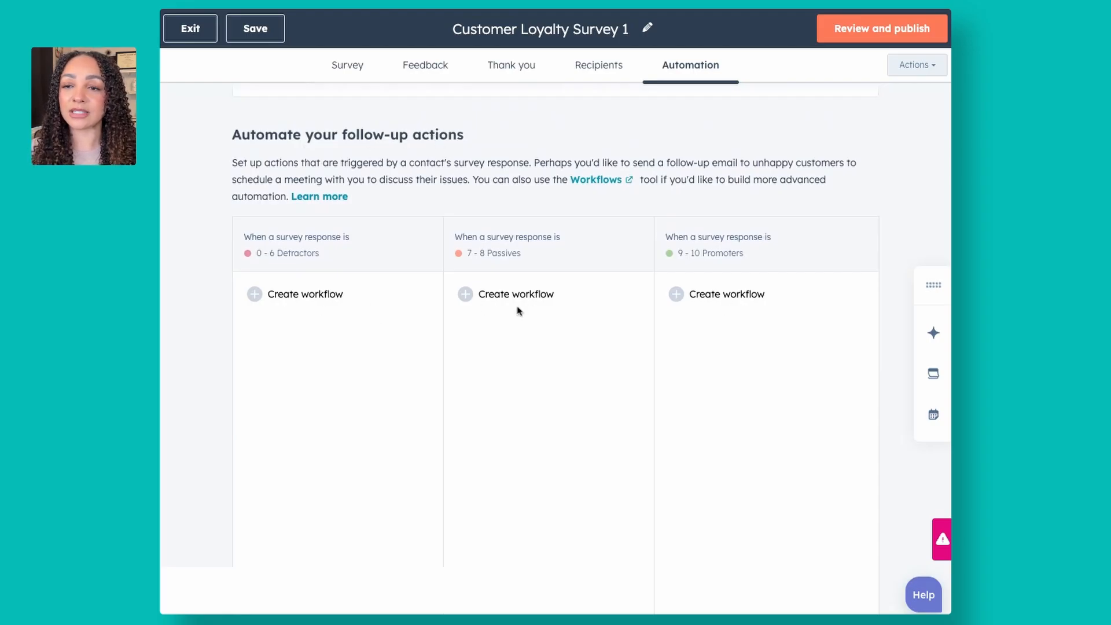
scroll(711, 310, down, 1)
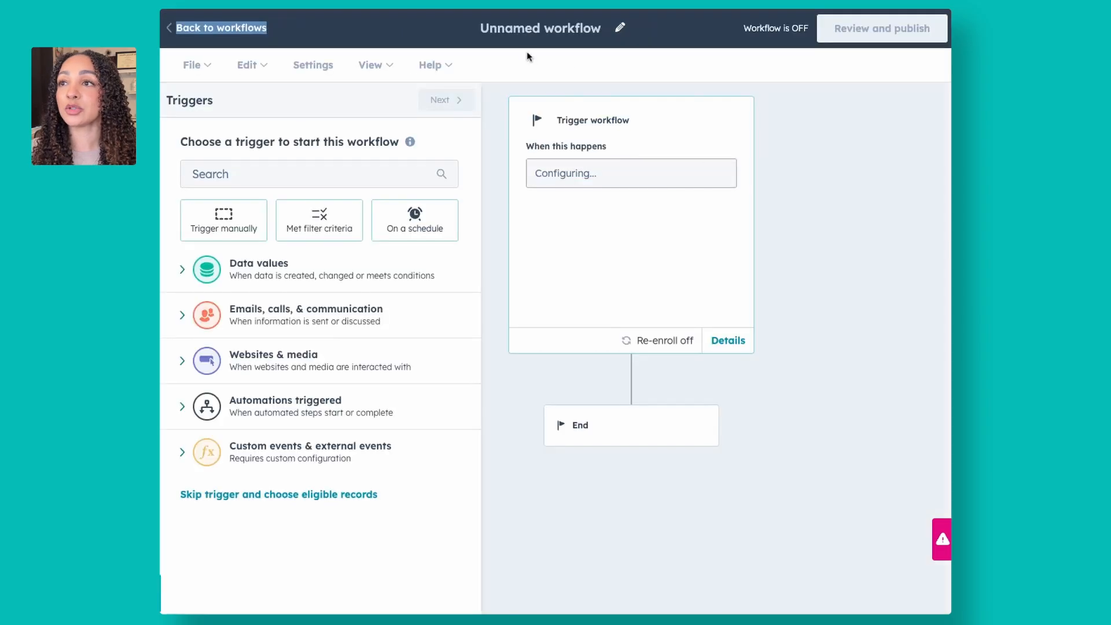
Start the workflow trigger from met filter criteria and choose Survey response as the record type that can enroll
click(809, 188)
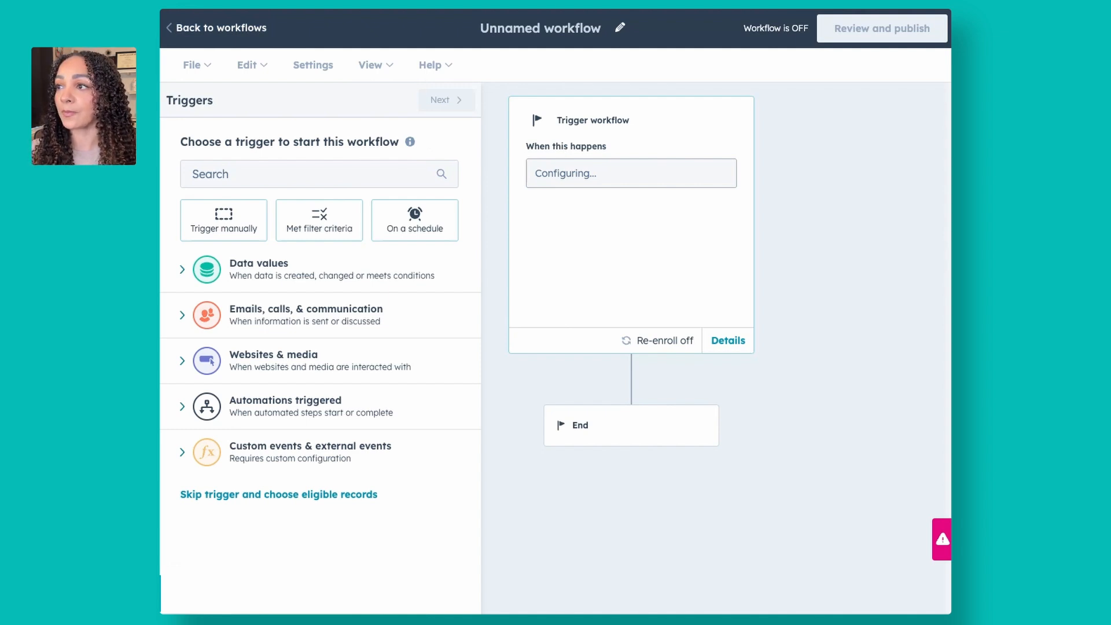
click(332, 232)
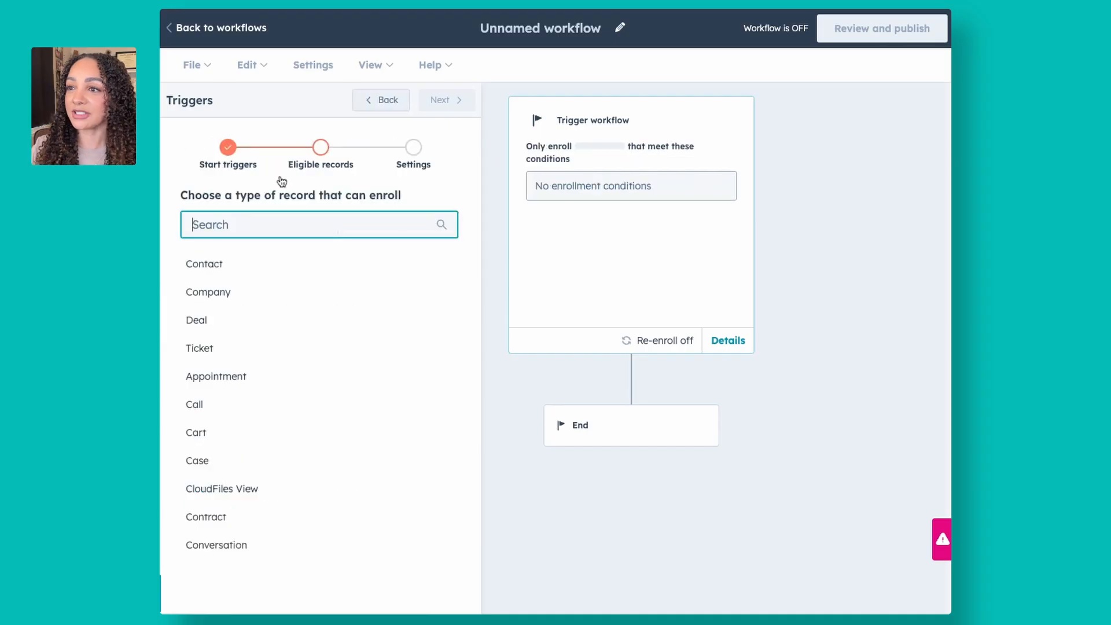
text(surv)
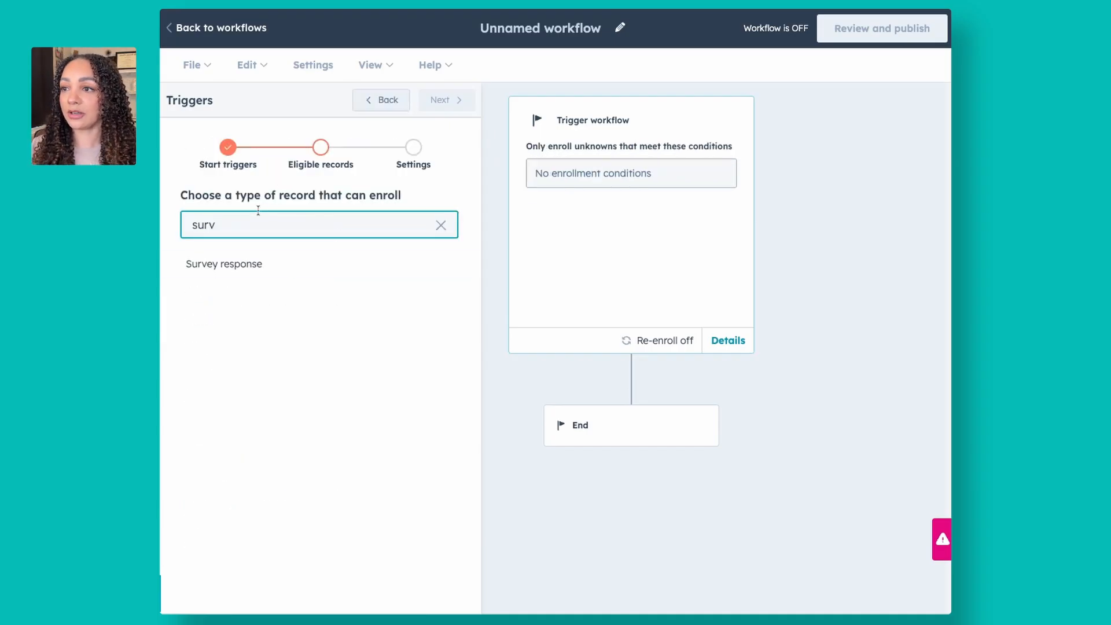
click(262, 267)
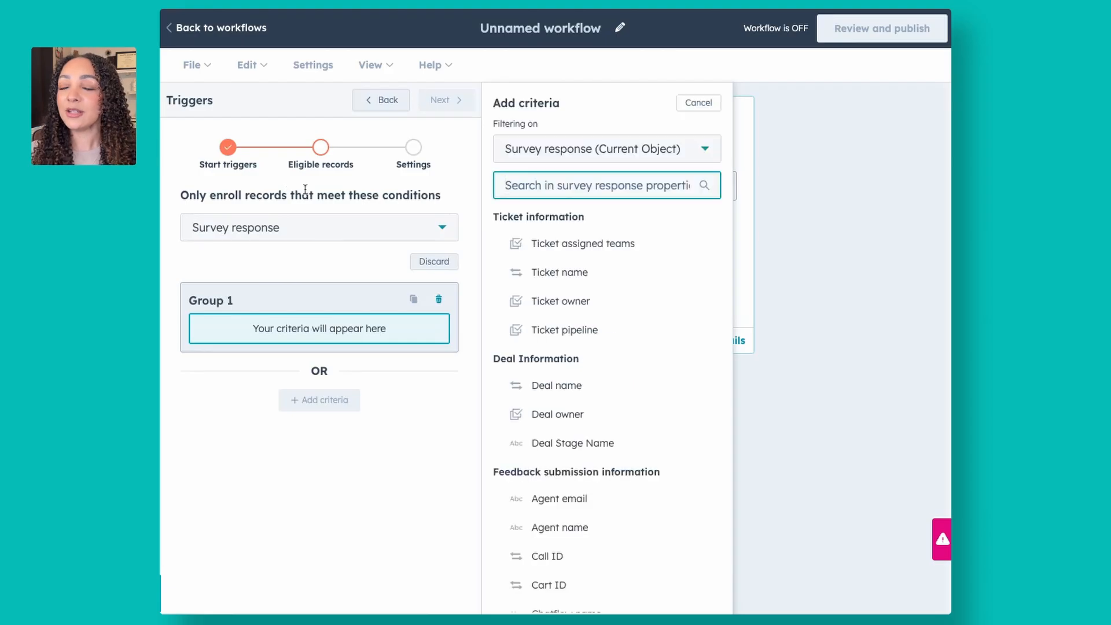
Find the Survey Type property and add it as the first enrollment criterion in Group 1
click(492, 211)
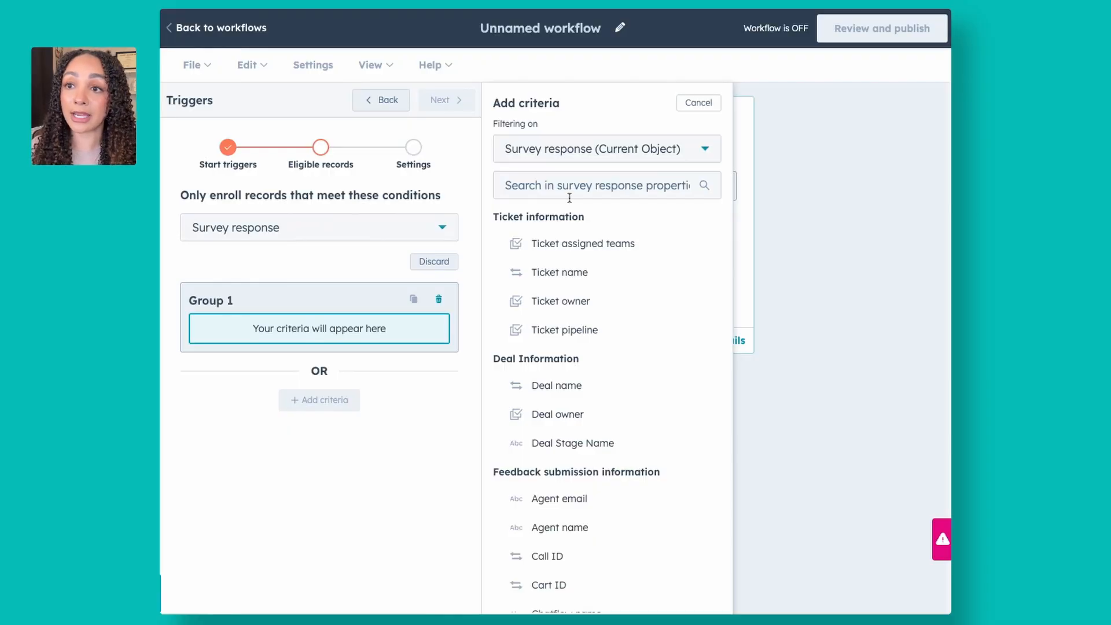
click(570, 198)
text(ttpe)
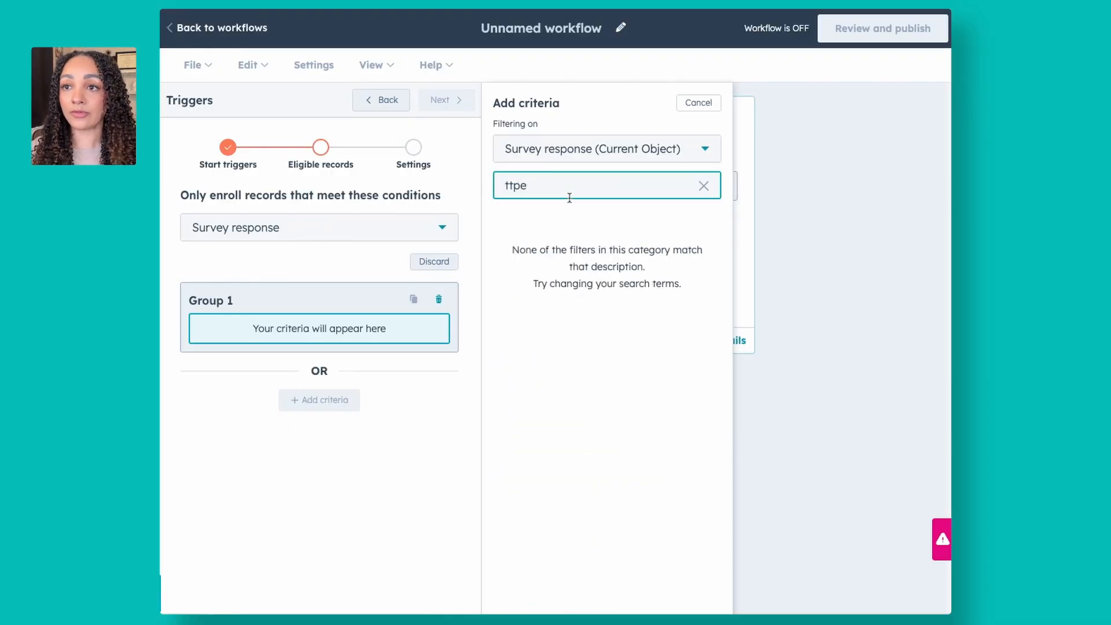
key(BackSpace)
text(y)
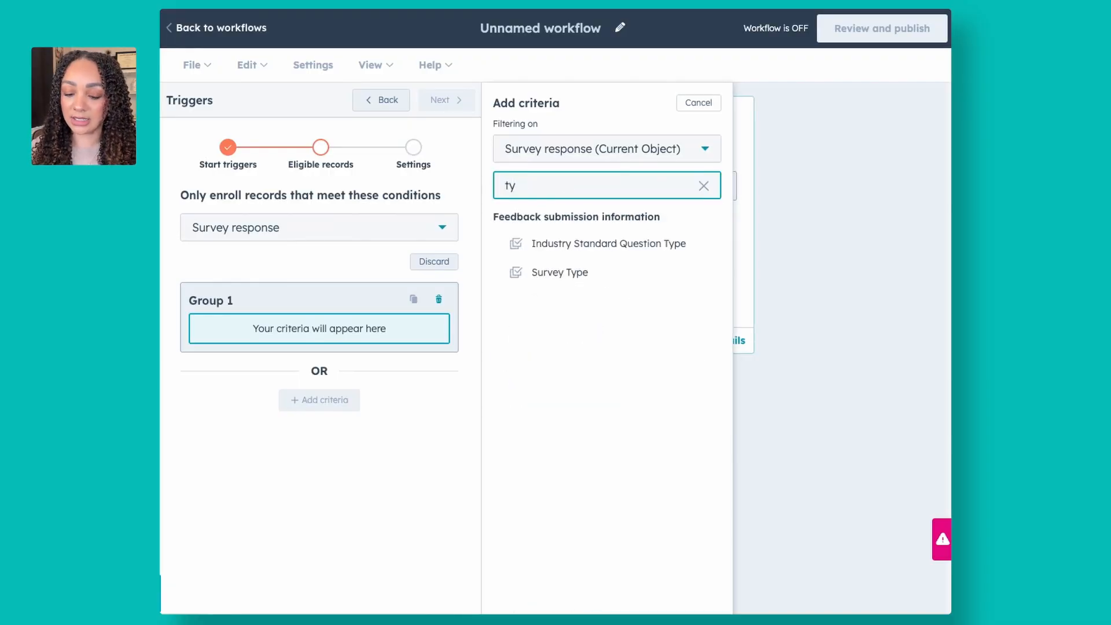
click(563, 276)
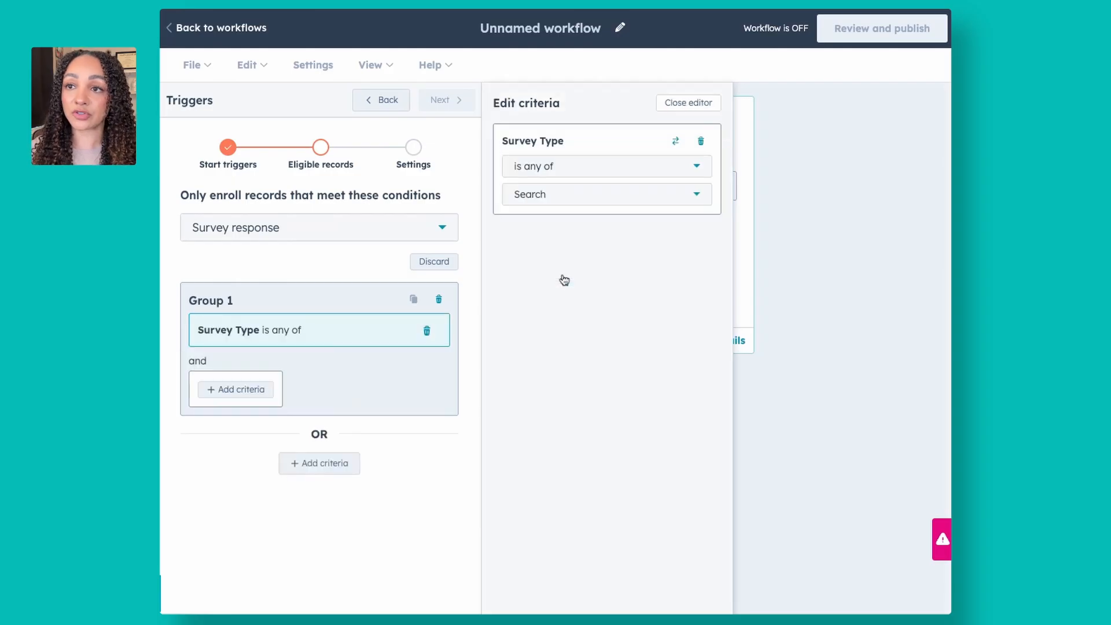
Set the Survey Type criterion to is any of Customer Loyalty Survey (NPS)
click(596, 197)
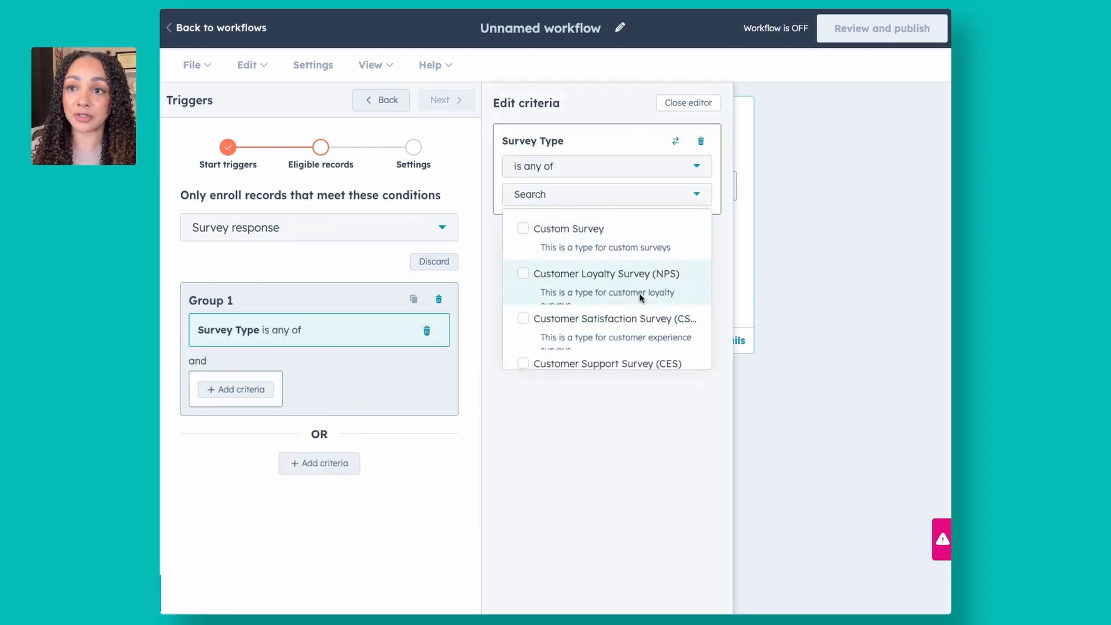
scroll(591, 283, down, 1)
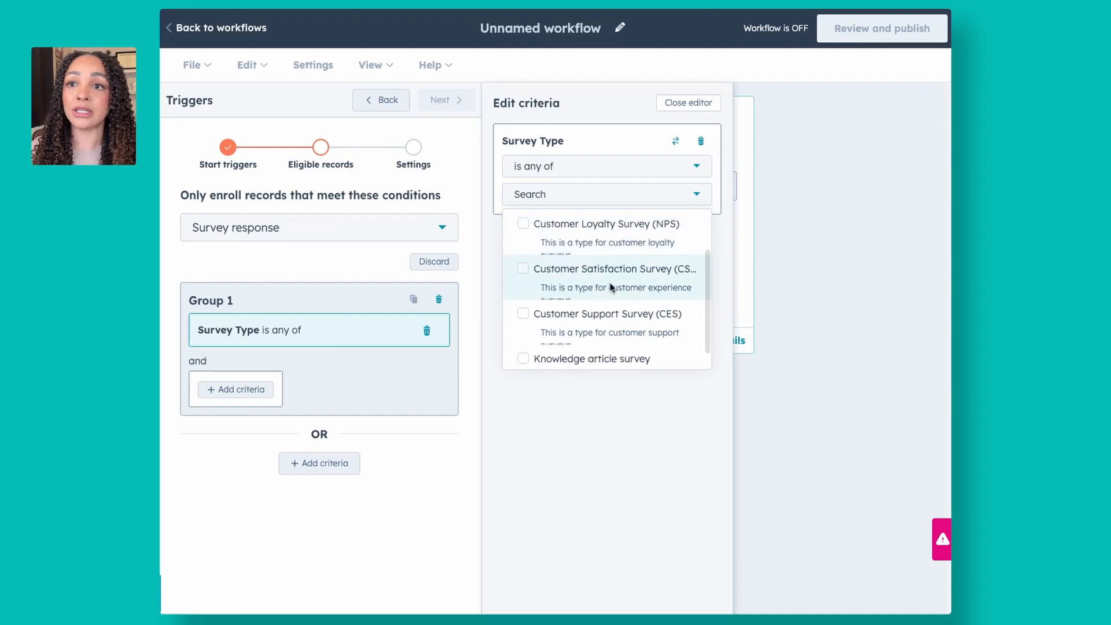
scroll(637, 322, down, 1)
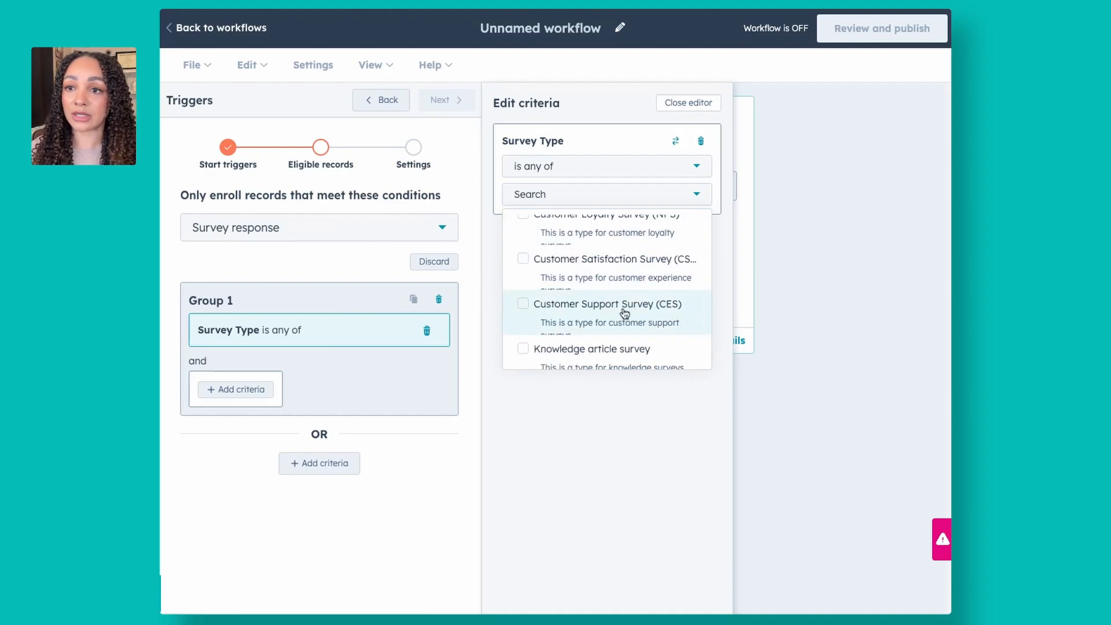
scroll(657, 316, up, 3)
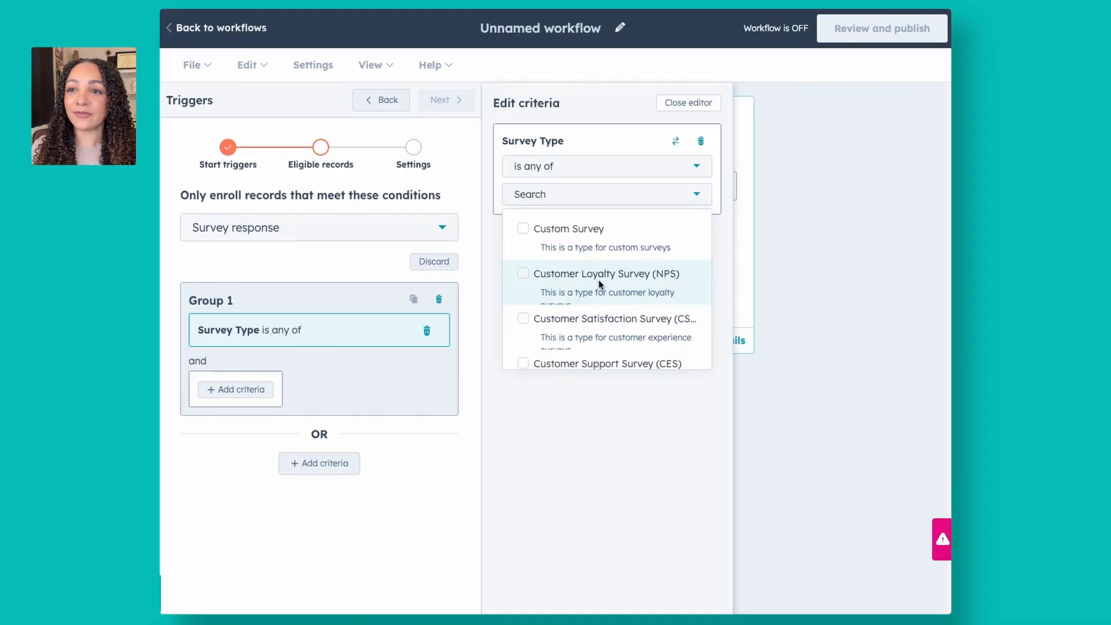
click(651, 285)
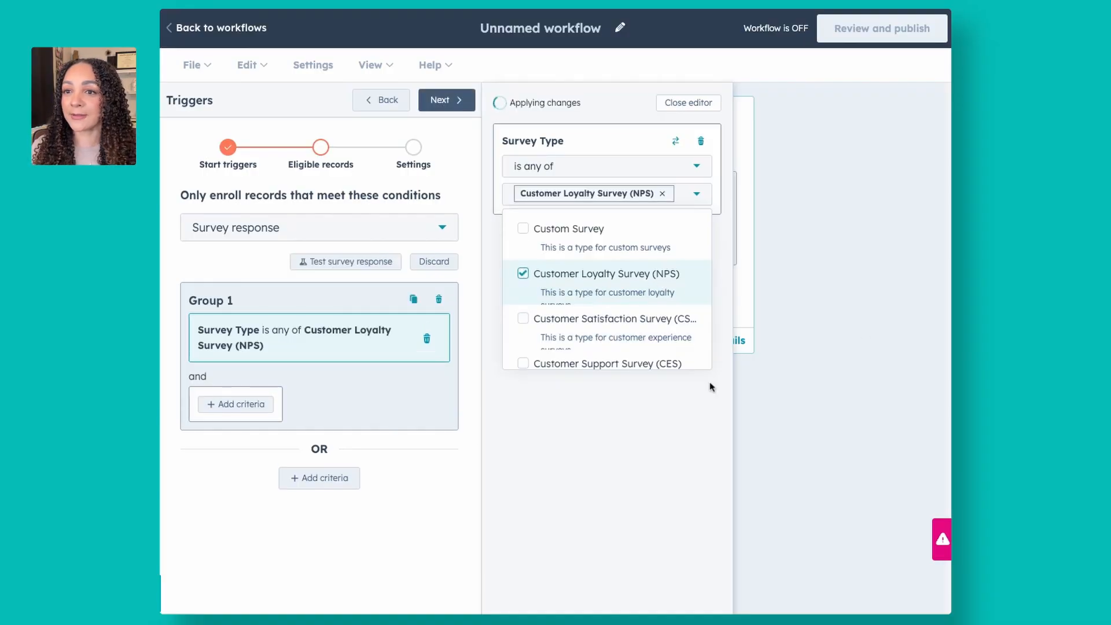
click(481, 450)
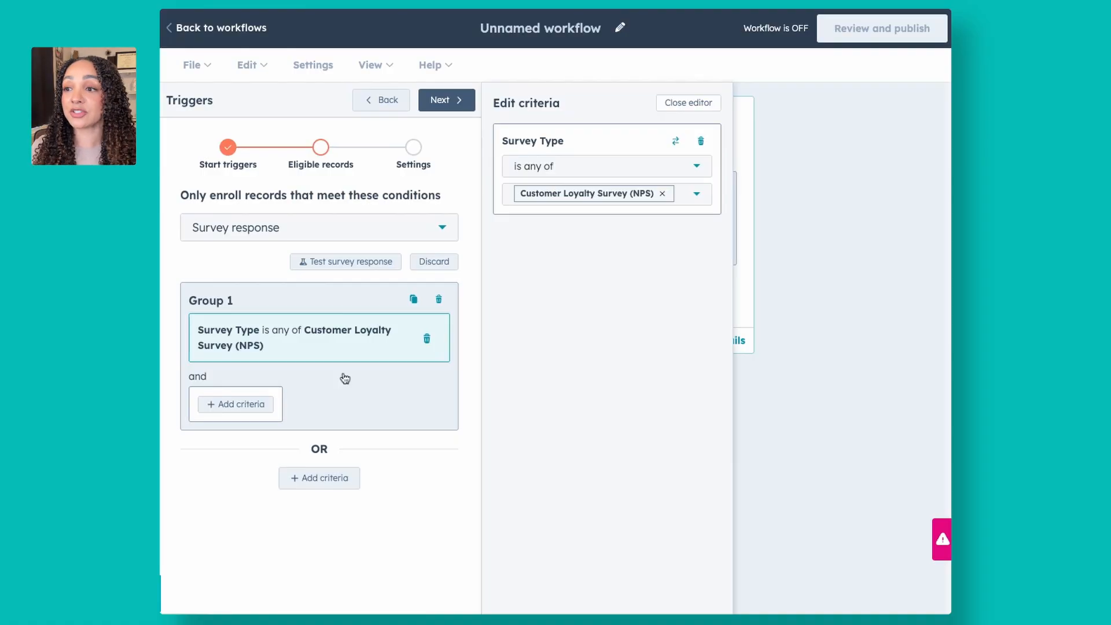
Begin a second criterion in Group 1, filtering on the associated Contact object's contact properties
click(251, 408)
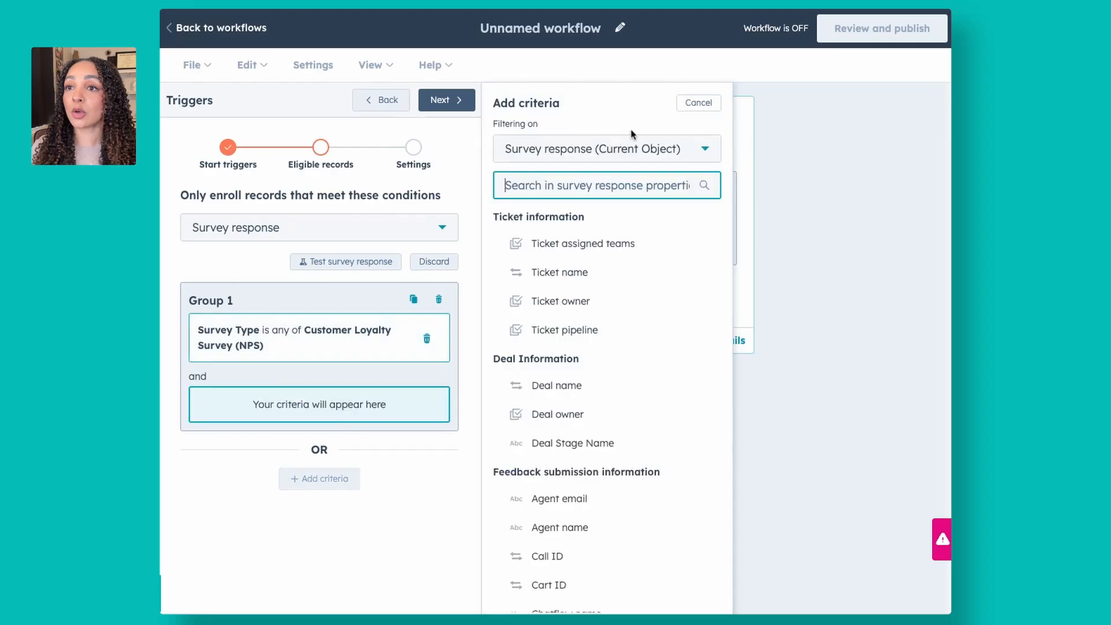
click(586, 150)
scroll(578, 280, down, 2)
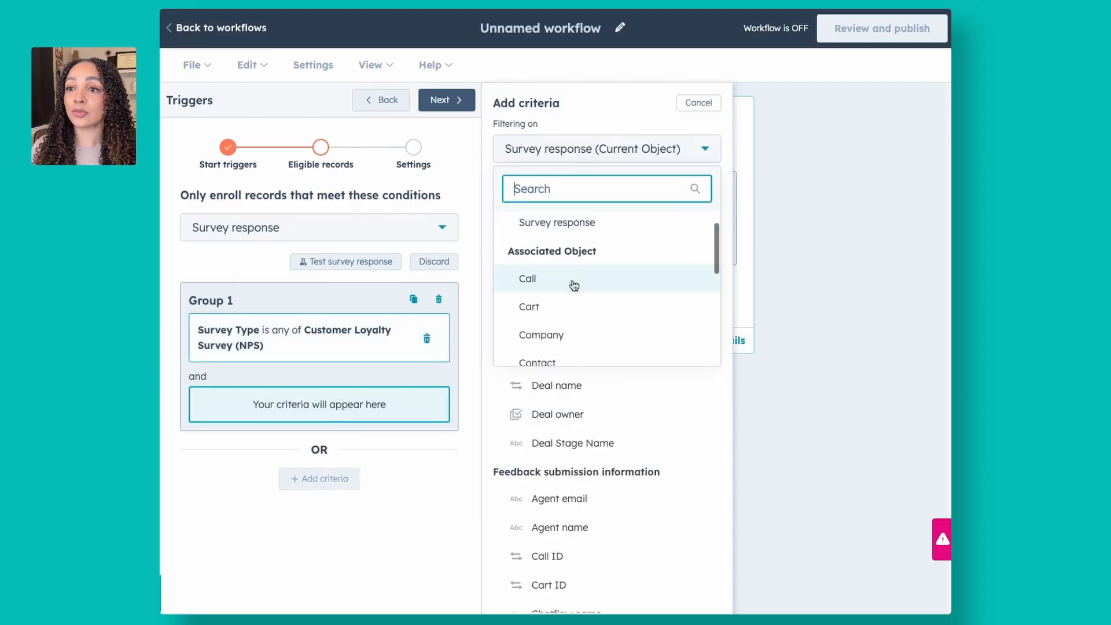
click(551, 363)
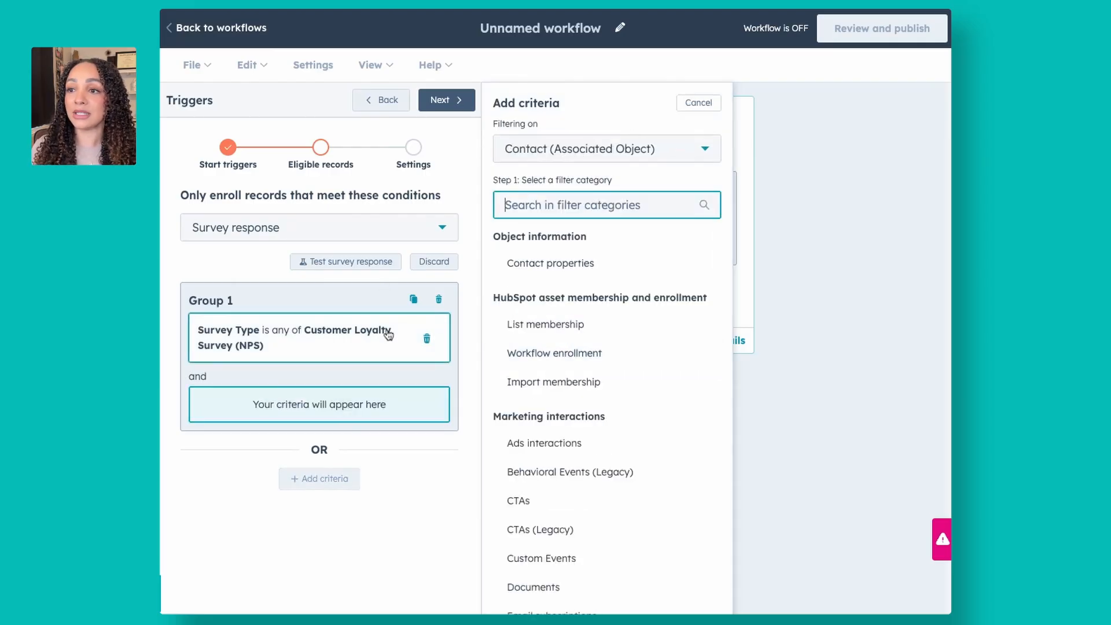
click(670, 182)
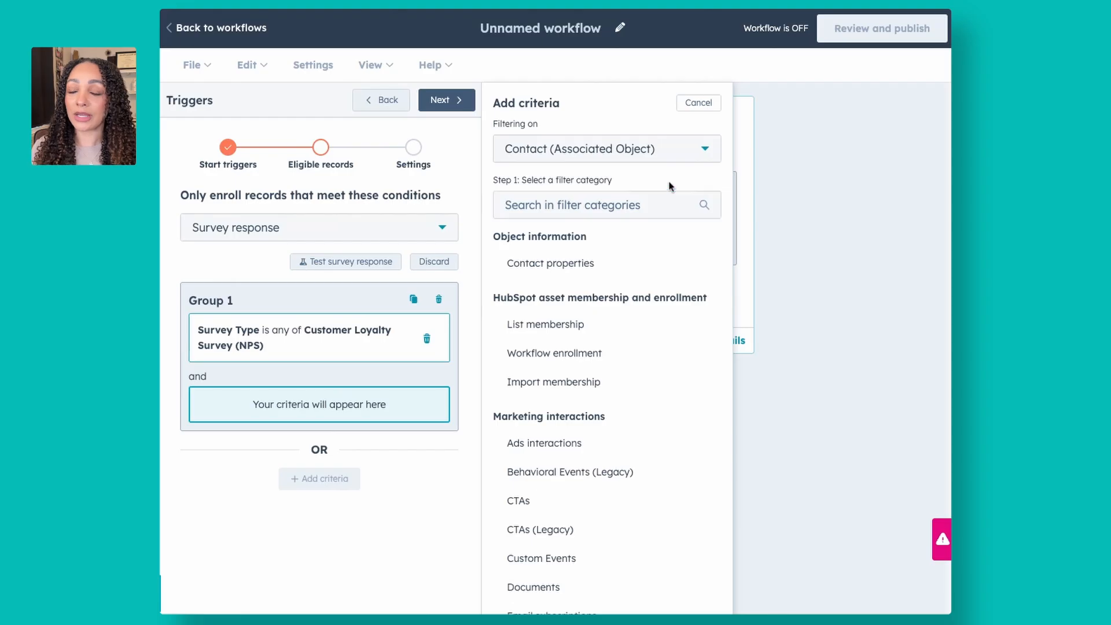
click(637, 202)
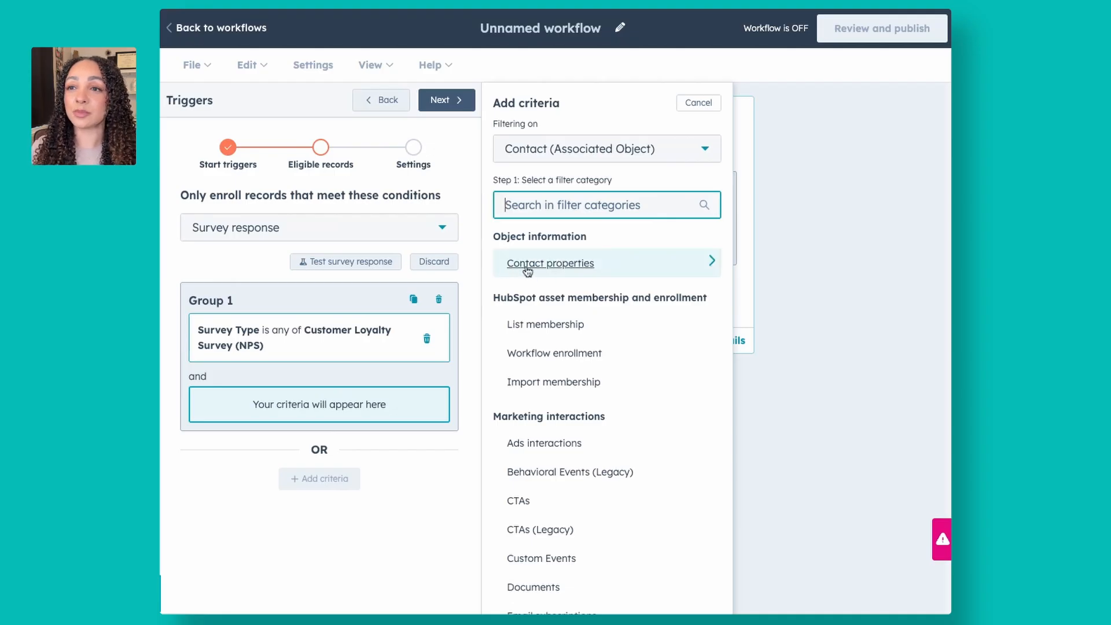
click(550, 263)
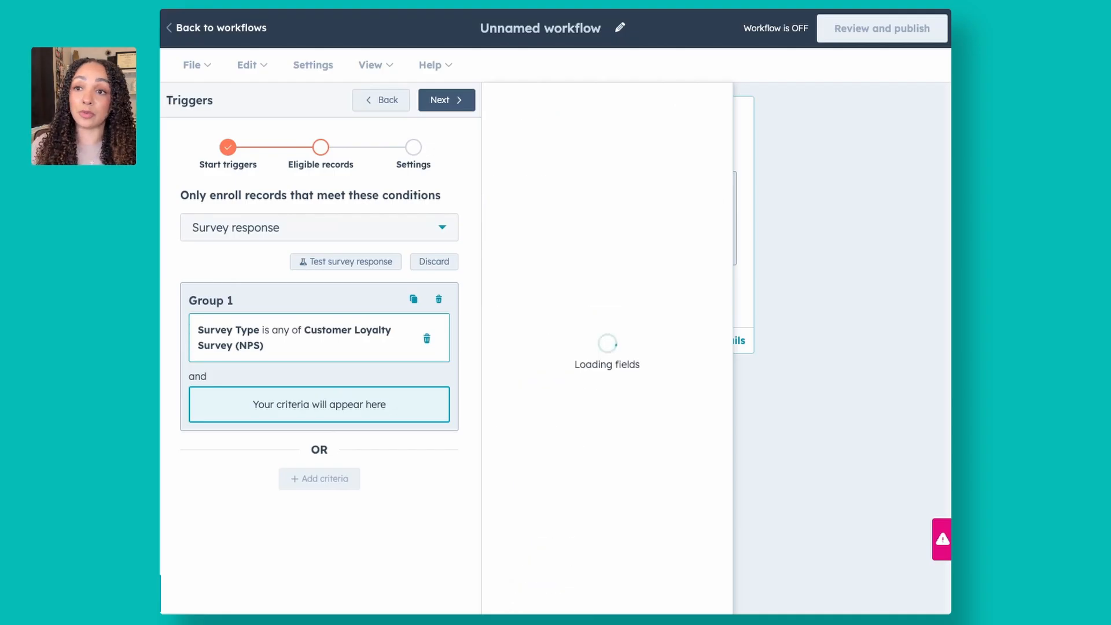
Add the Contact type property as the criterion and set it to is any of Primary
text(typ)
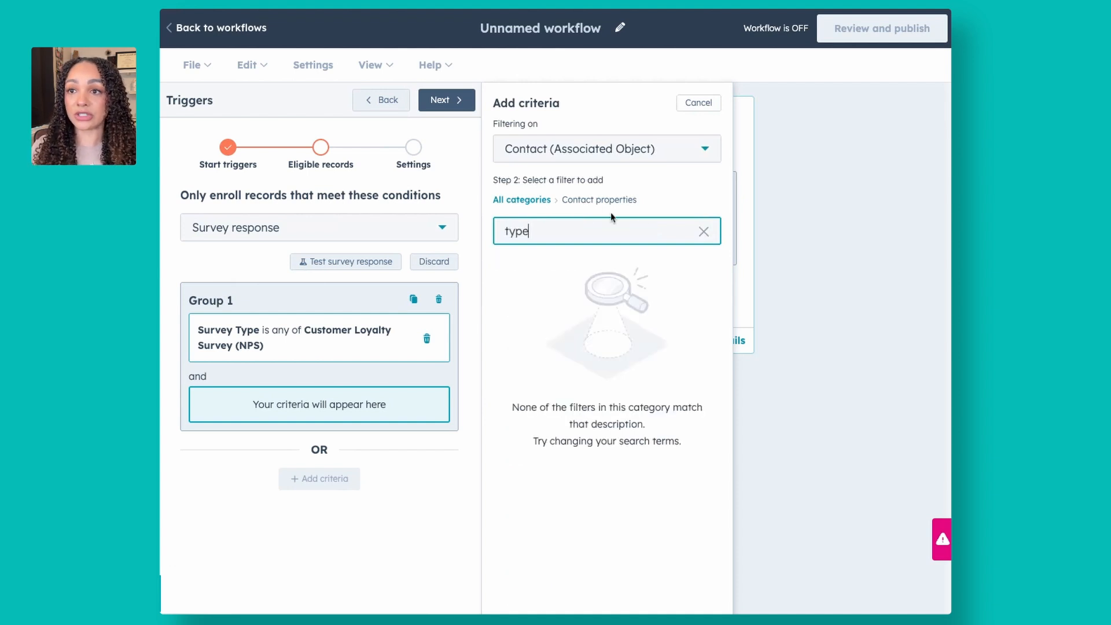
text(e)
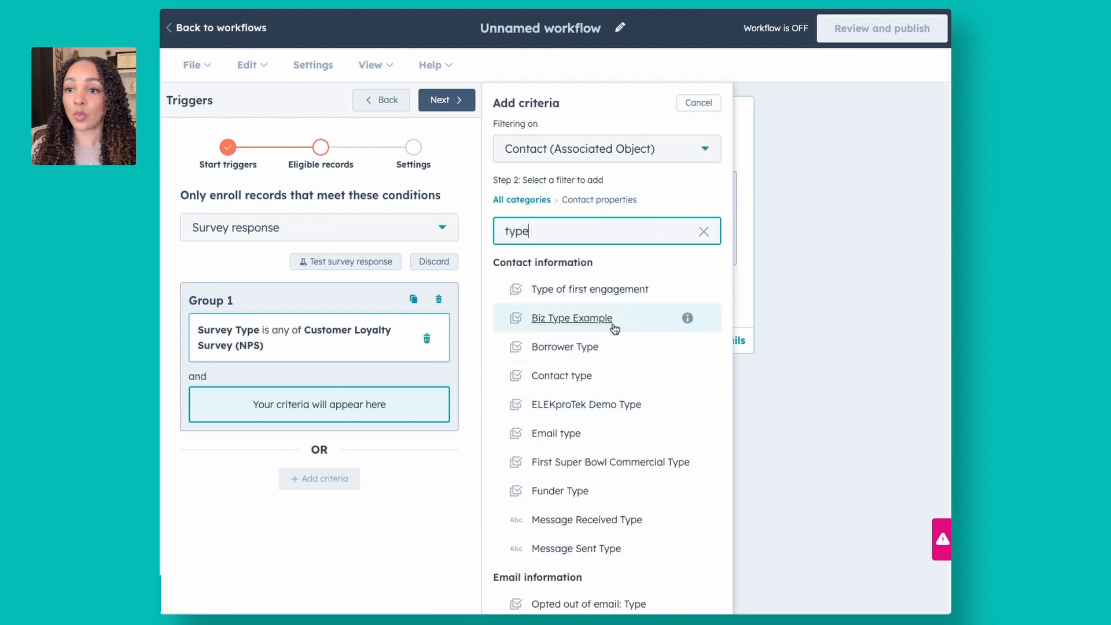
click(587, 373)
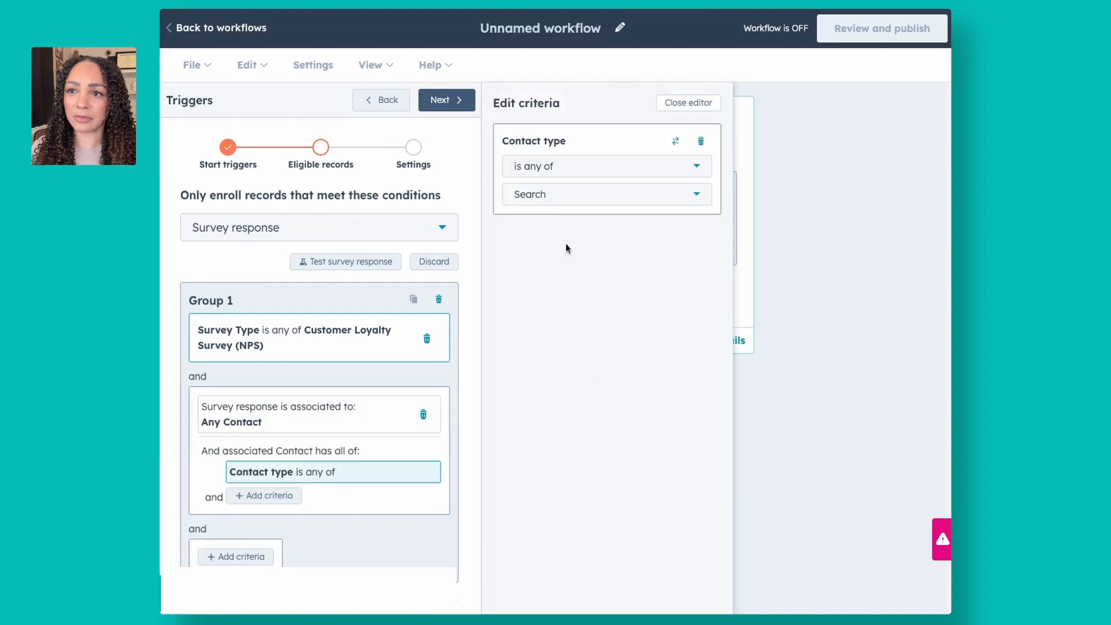
click(547, 193)
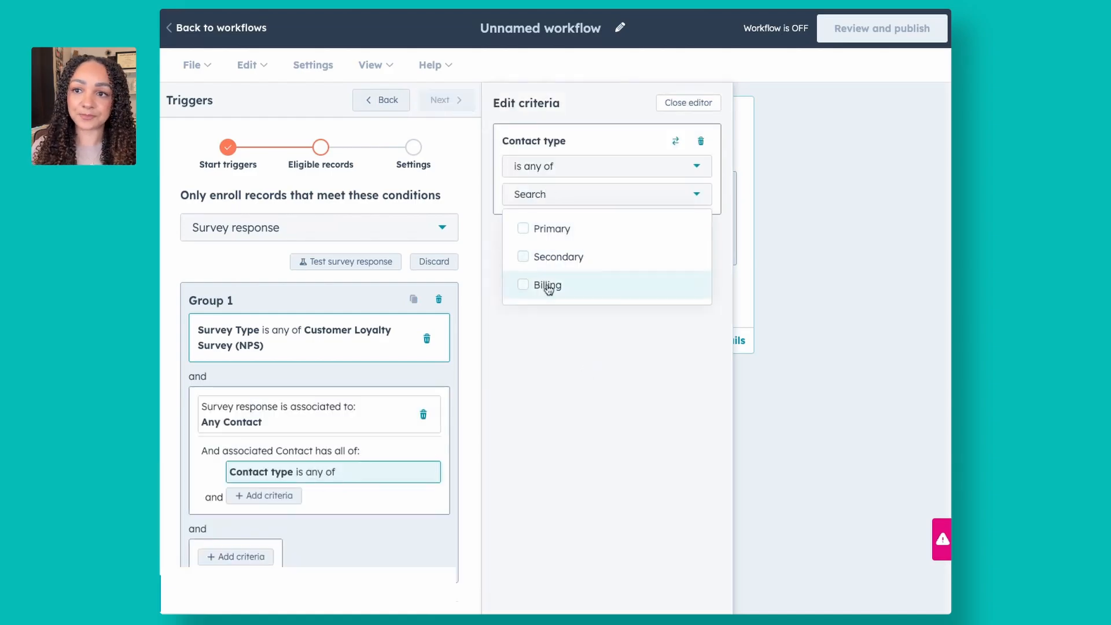
click(553, 230)
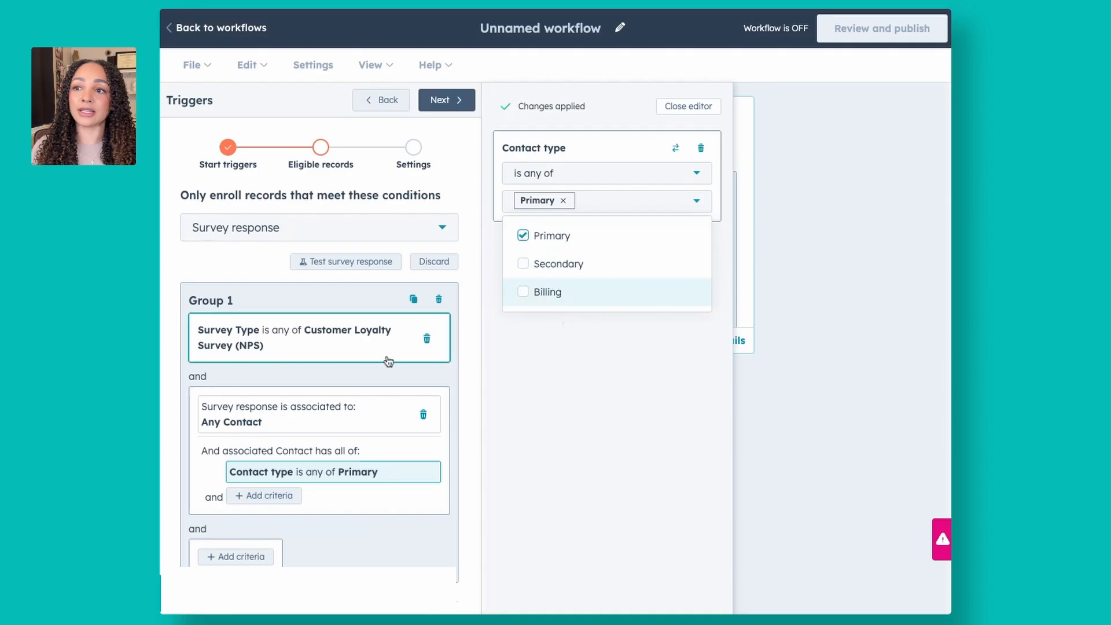
Add a third Group 1 criterion on the associated Contact's Date entered "Customer (Lifecycle Stage Pipeline)" property, searching for customer
scroll(389, 356, down, 1)
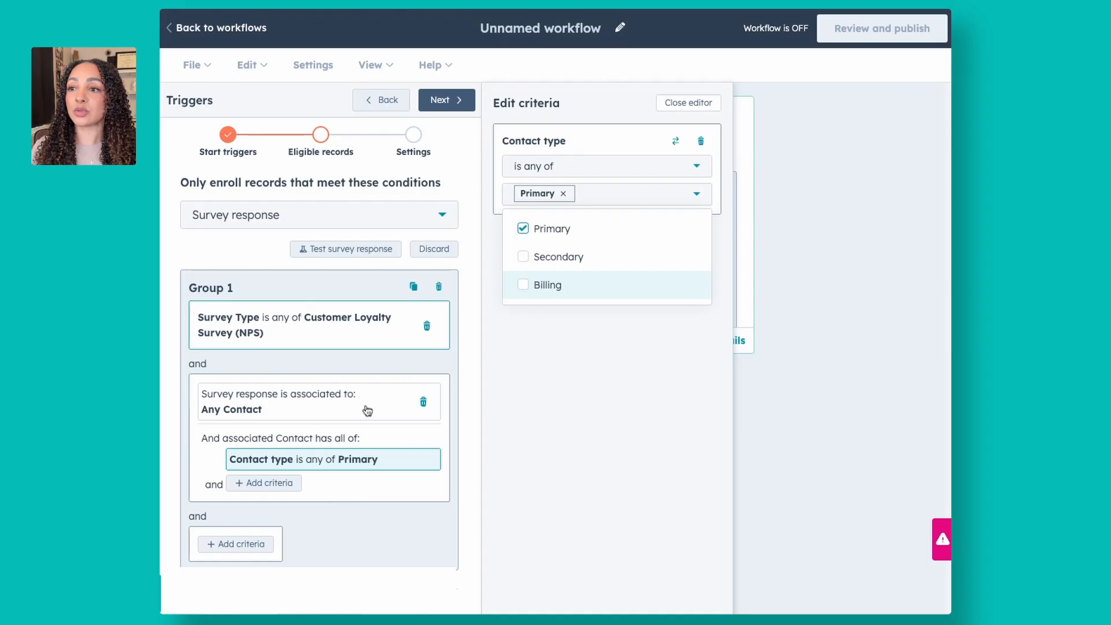
click(235, 546)
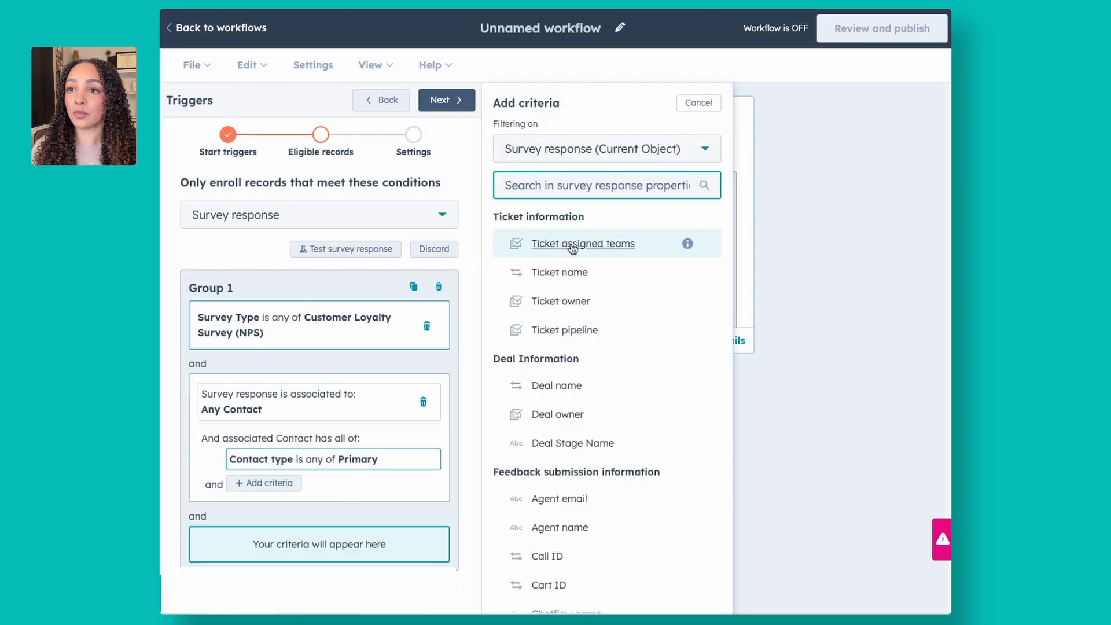
click(580, 149)
scroll(575, 285, down, 2)
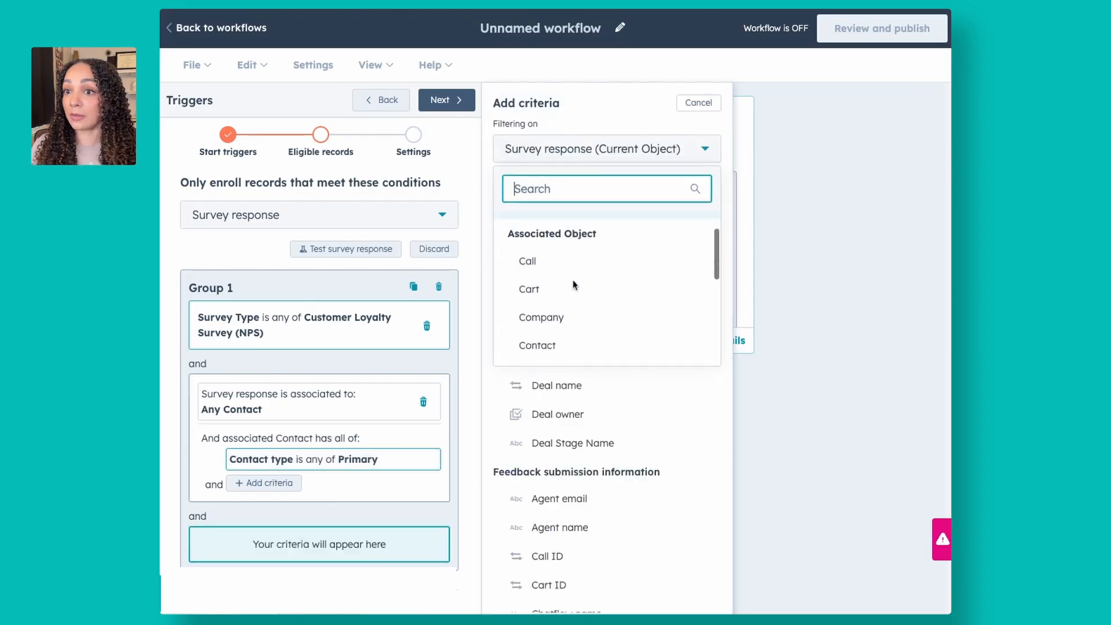
click(576, 319)
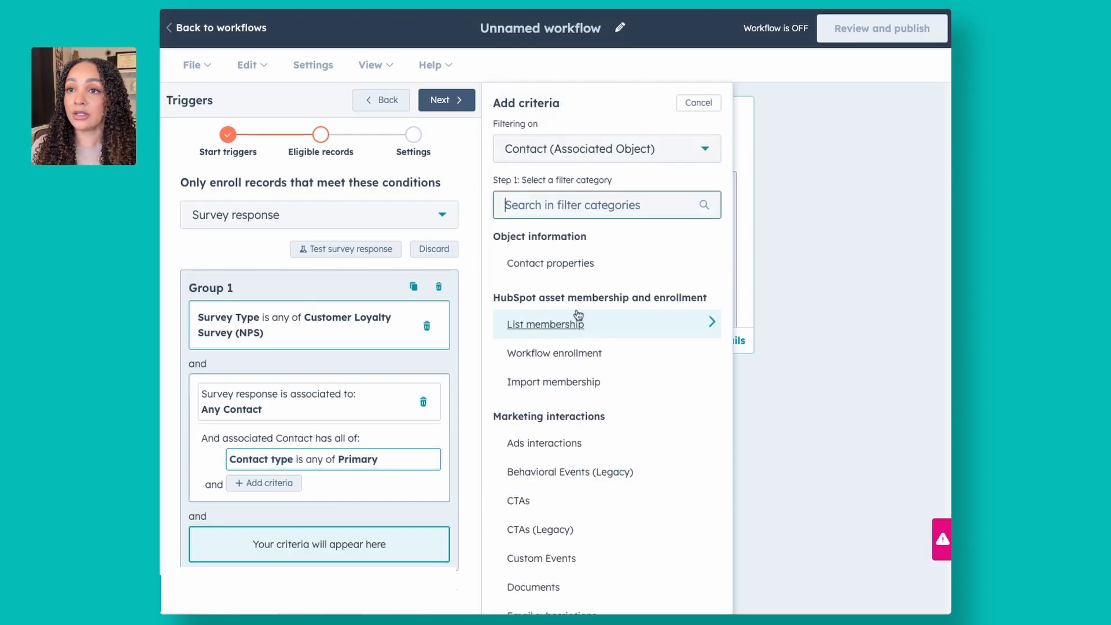
click(525, 265)
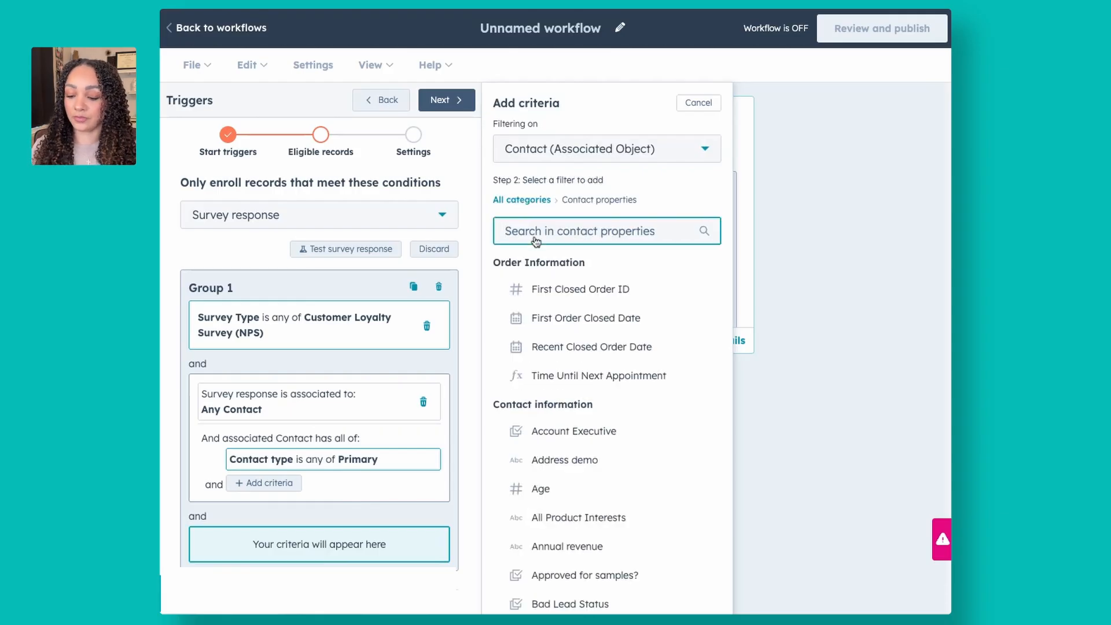
text(customer)
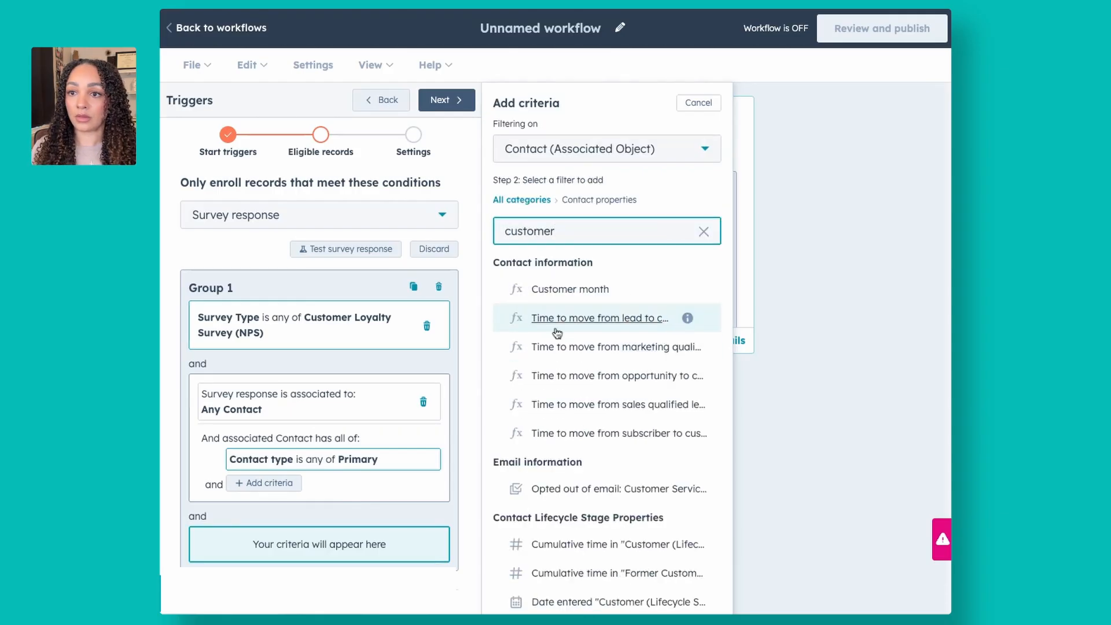
scroll(599, 309, down, 1)
scroll(599, 308, down, 1)
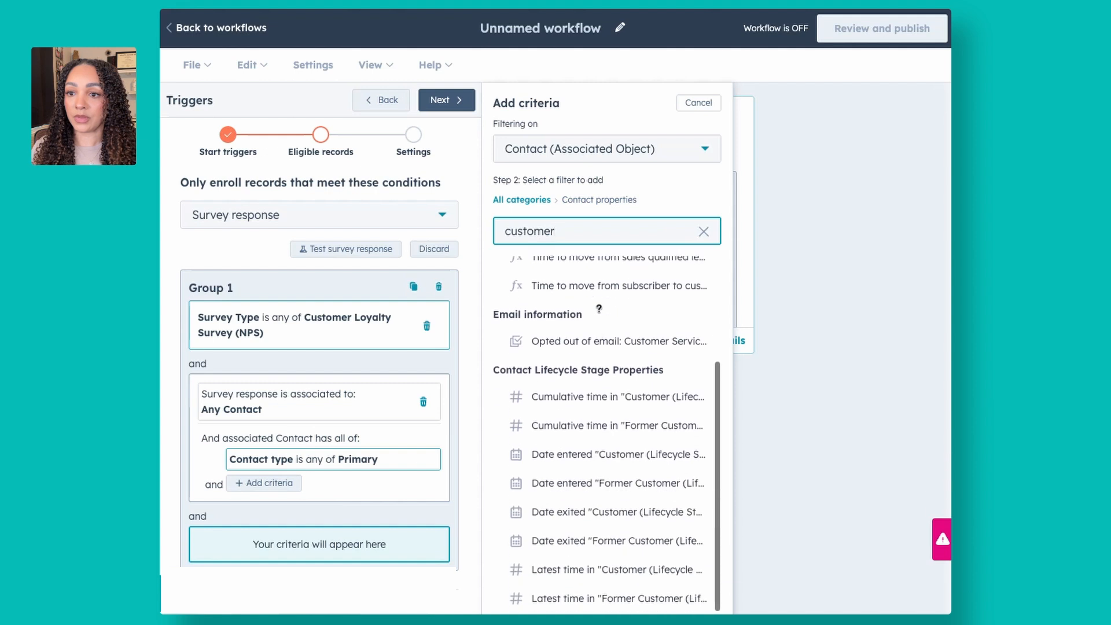
click(583, 455)
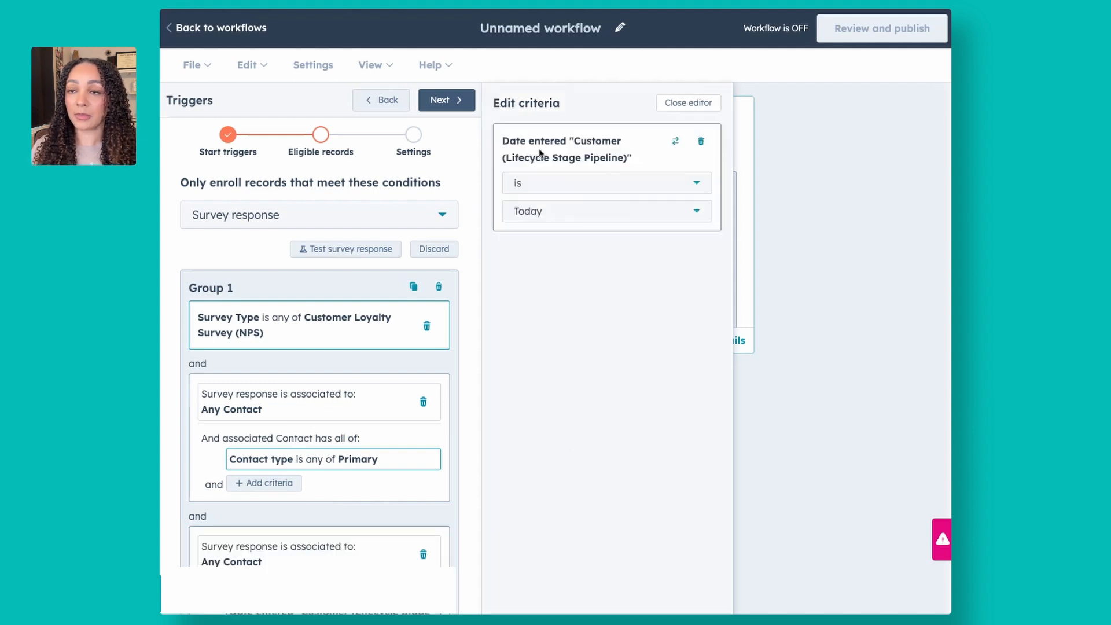
Set the Date entered "Customer (Lifecycle Stage Pipeline)" criterion to is This year
click(567, 212)
scroll(586, 350, down, 3)
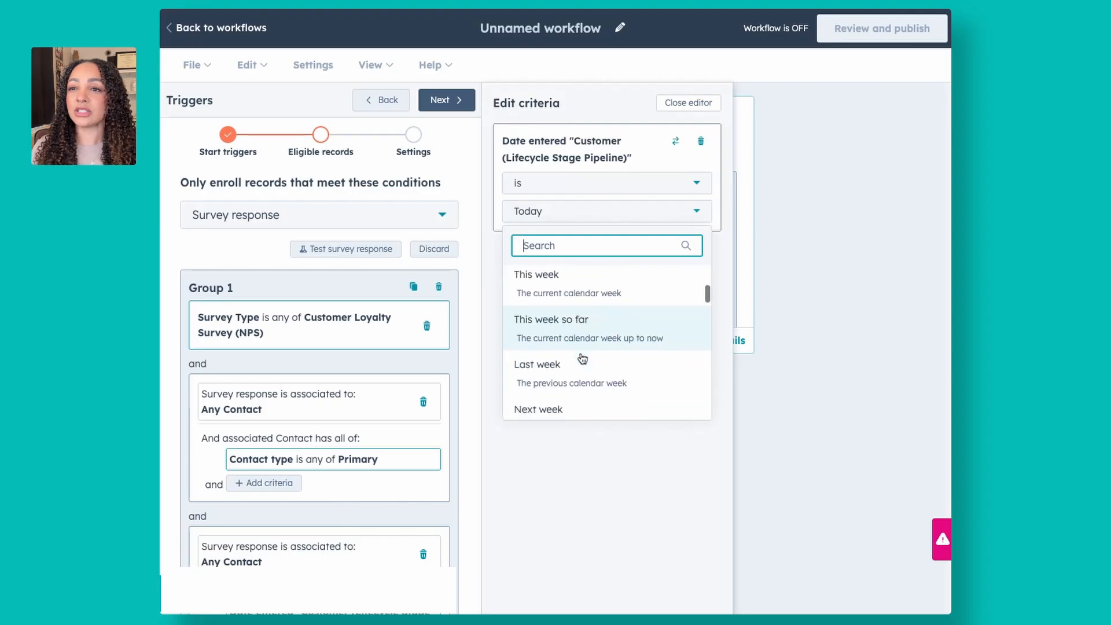
scroll(581, 358, down, 5)
scroll(581, 358, down, 5)
click(581, 360)
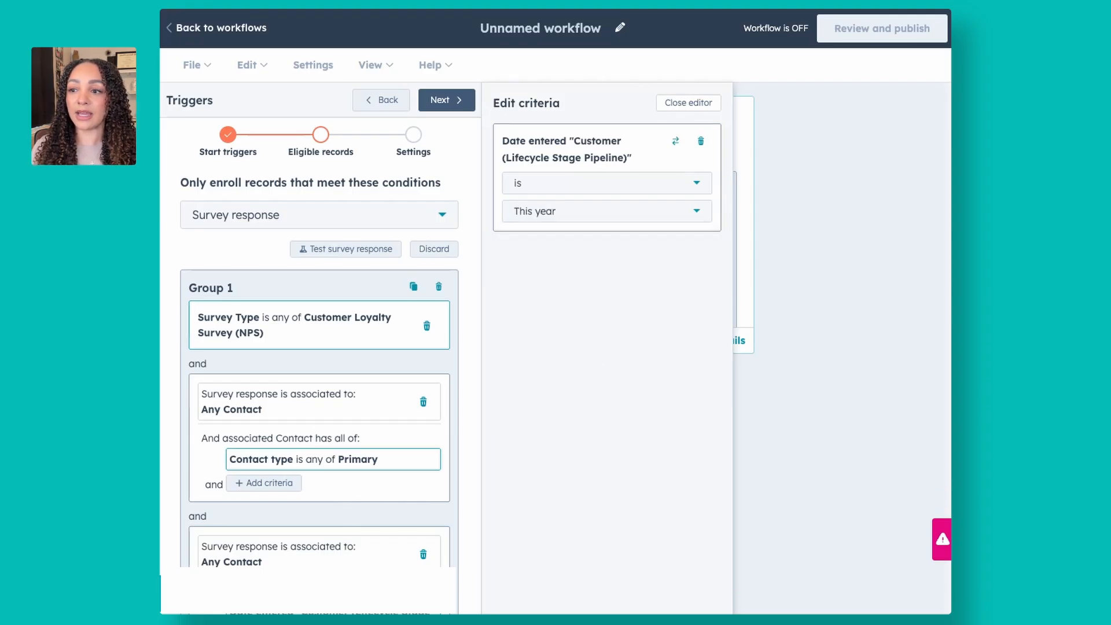
Delete the associated Contact criterion on the date entered Customer lifecycle stage from Group 1
scroll(382, 379, down, 2)
scroll(381, 379, down, 1)
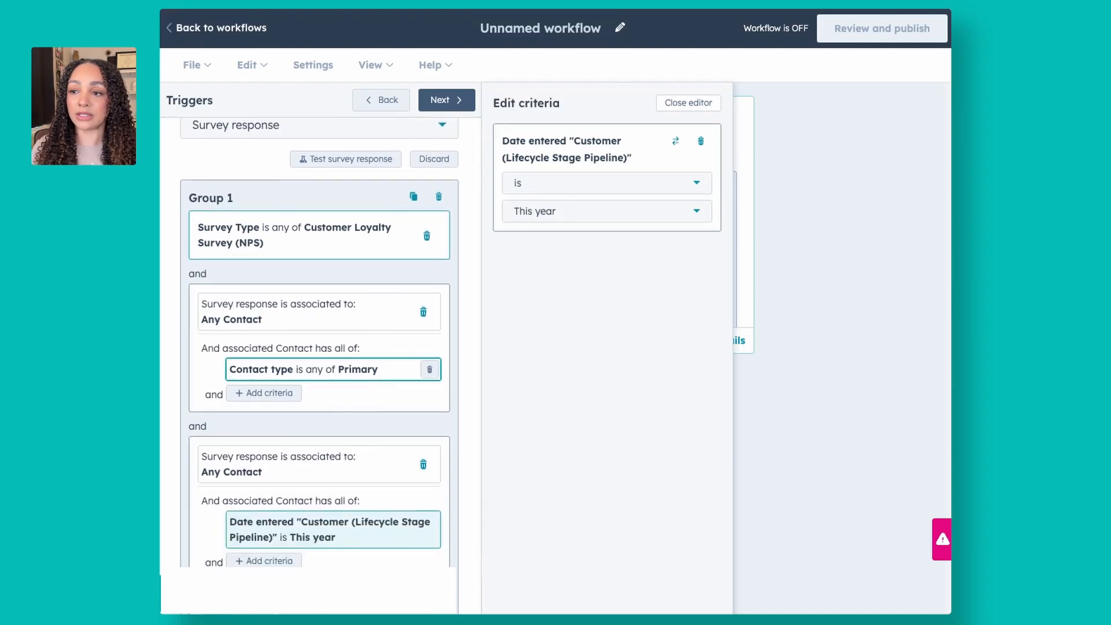
scroll(362, 466, down, 1)
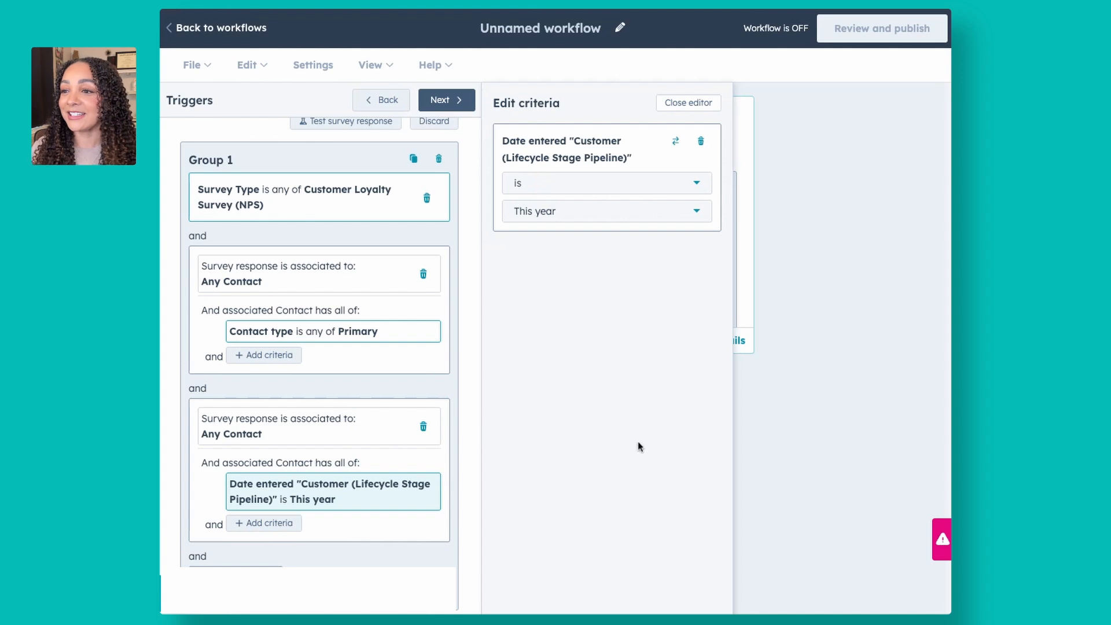
click(423, 427)
click(518, 463)
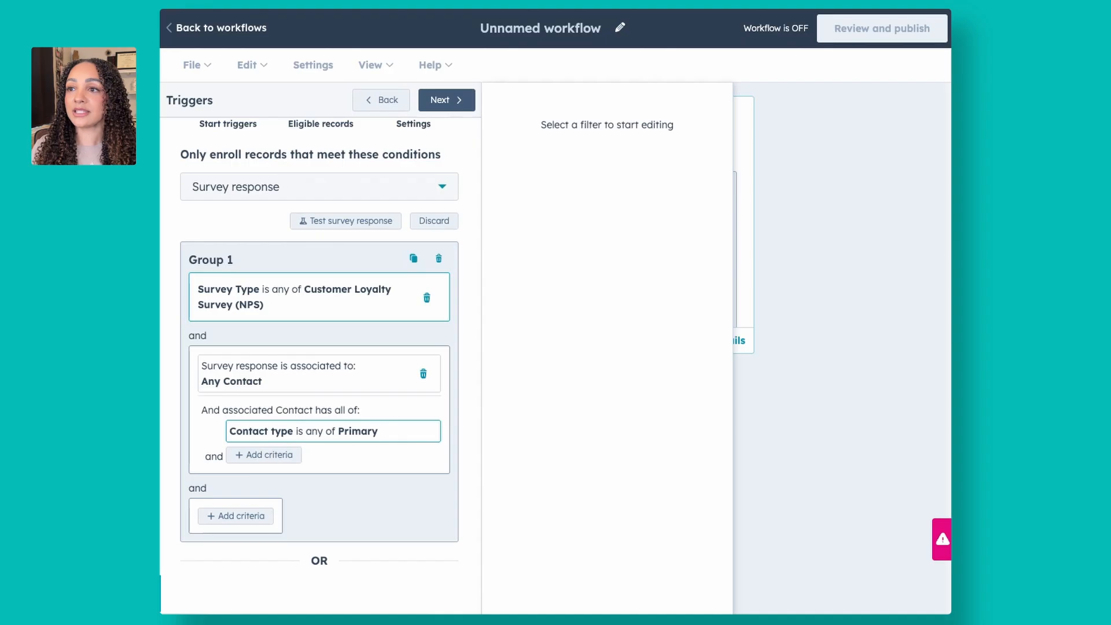
Accept the eligibility conditions and save the enrollment trigger with re-enrollment off
click(457, 100)
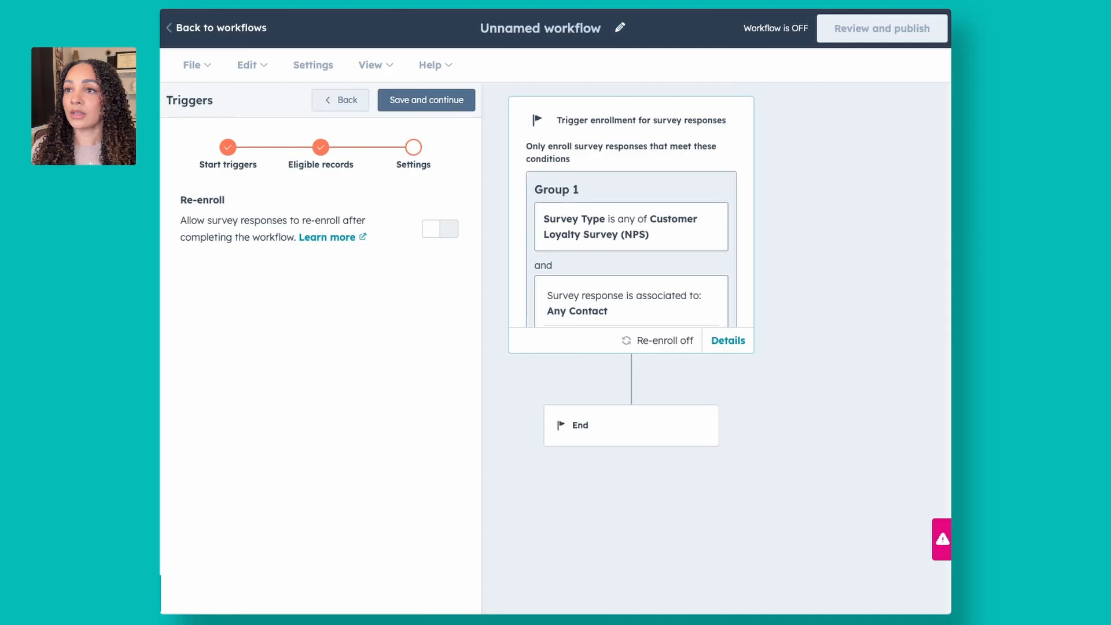
click(450, 104)
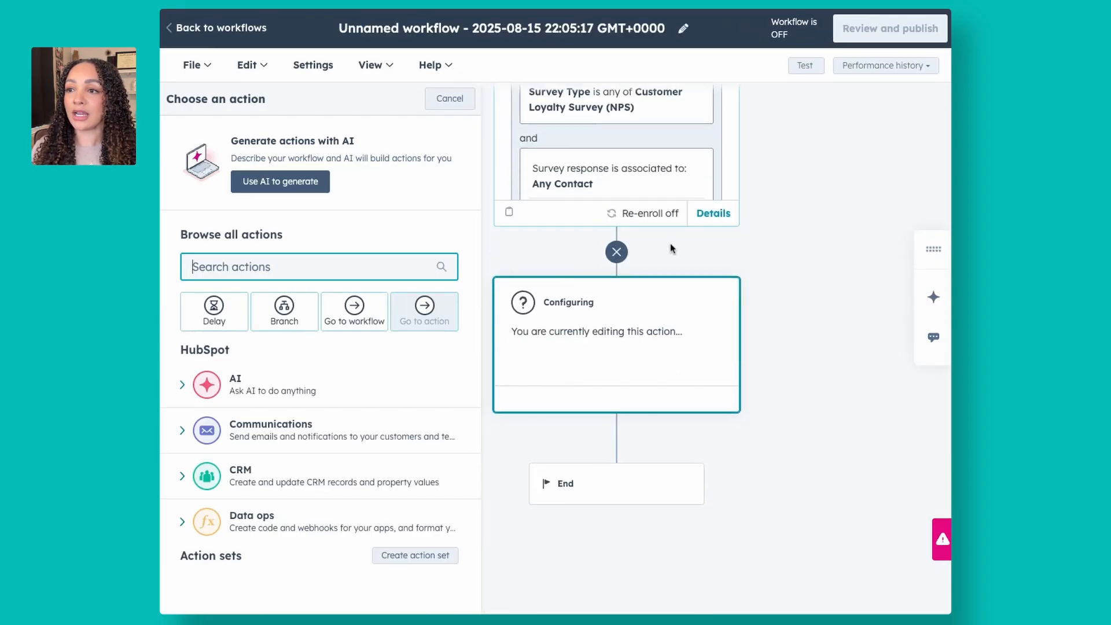
Add a Branch action after the trigger, based on one property, and choose Sentiment as the property to branch on
click(293, 314)
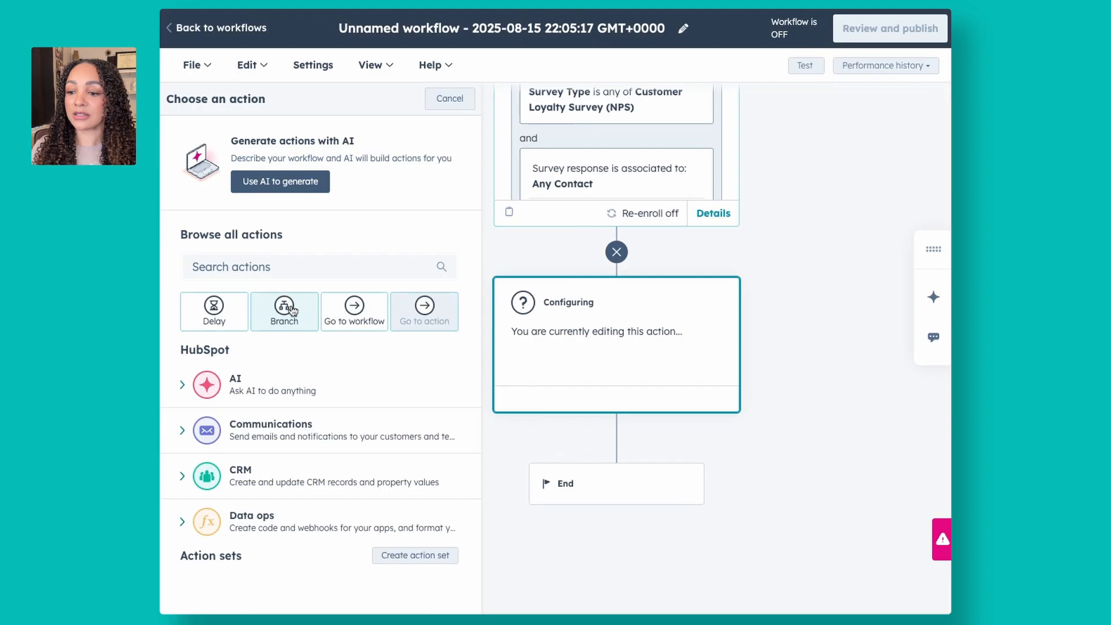
click(293, 311)
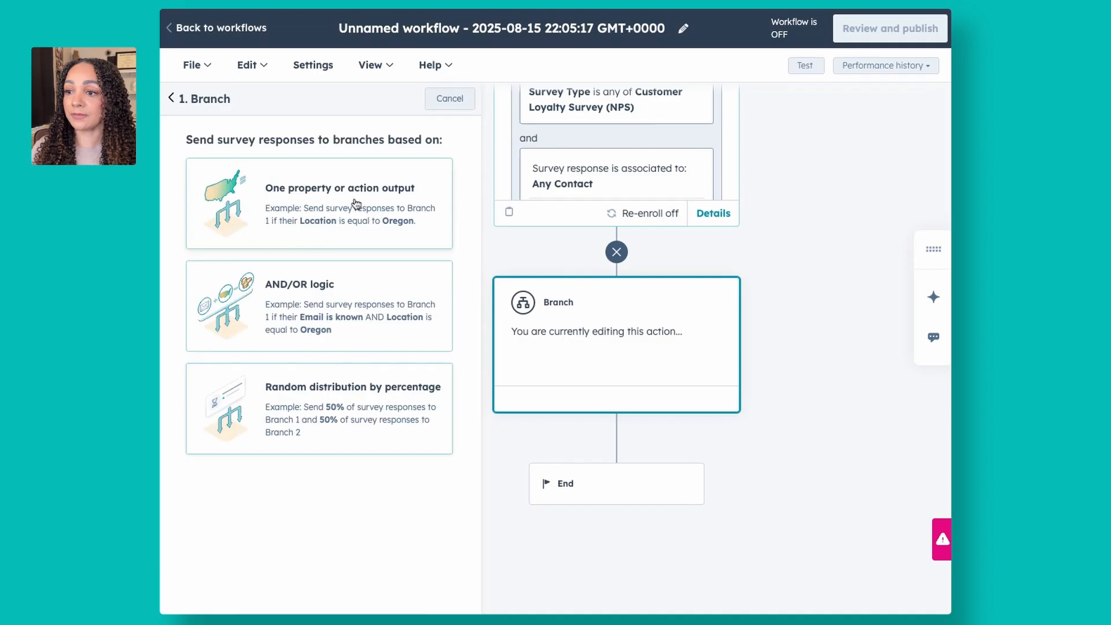
click(356, 203)
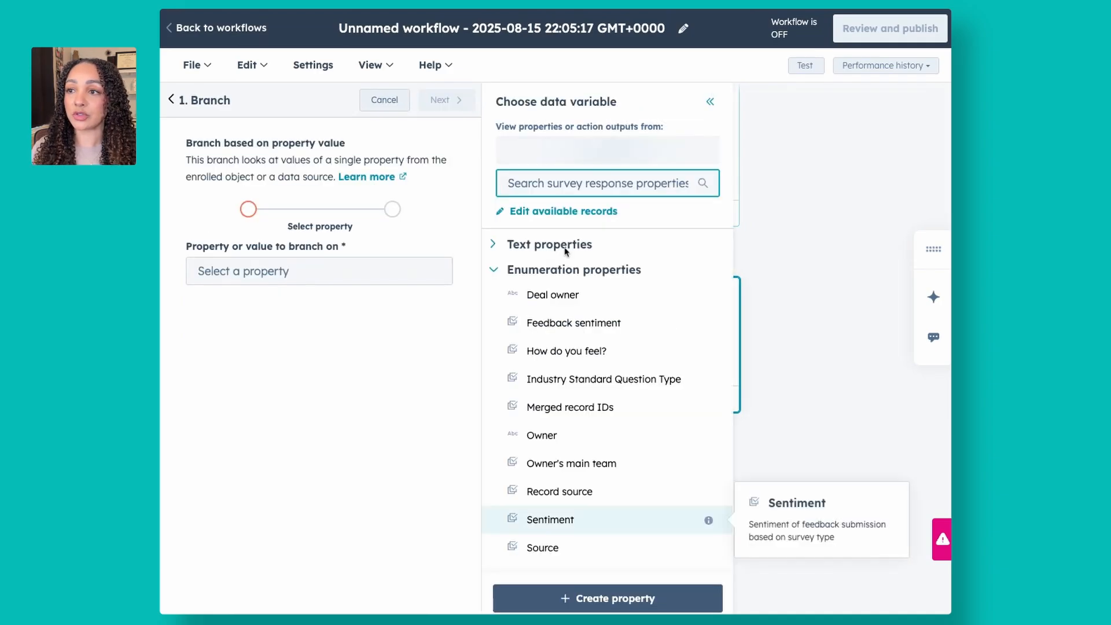
click(579, 519)
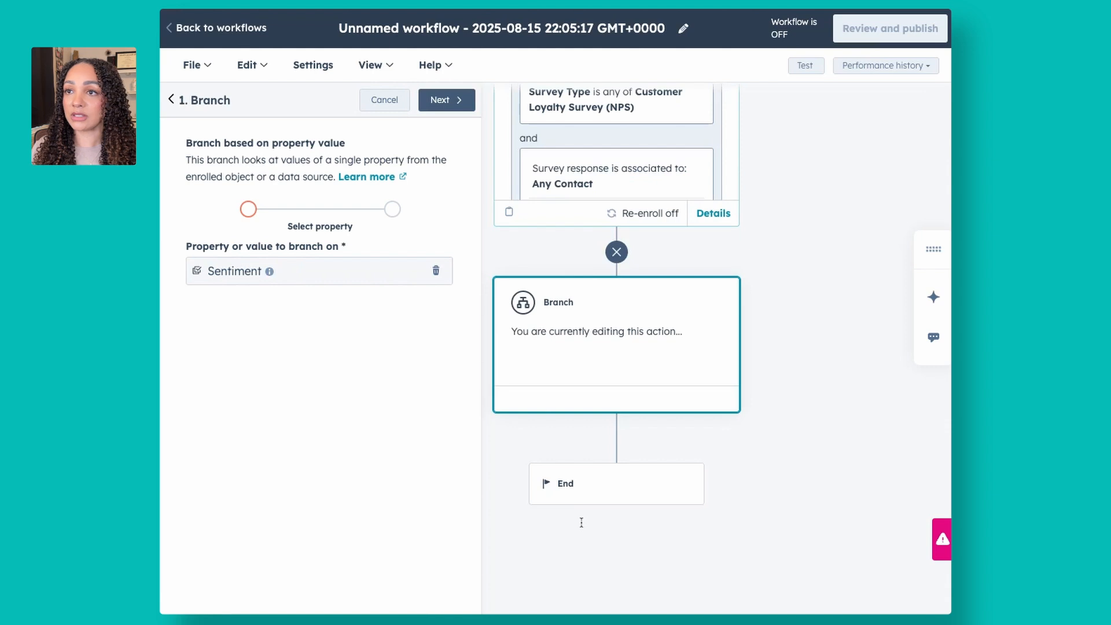
click(444, 105)
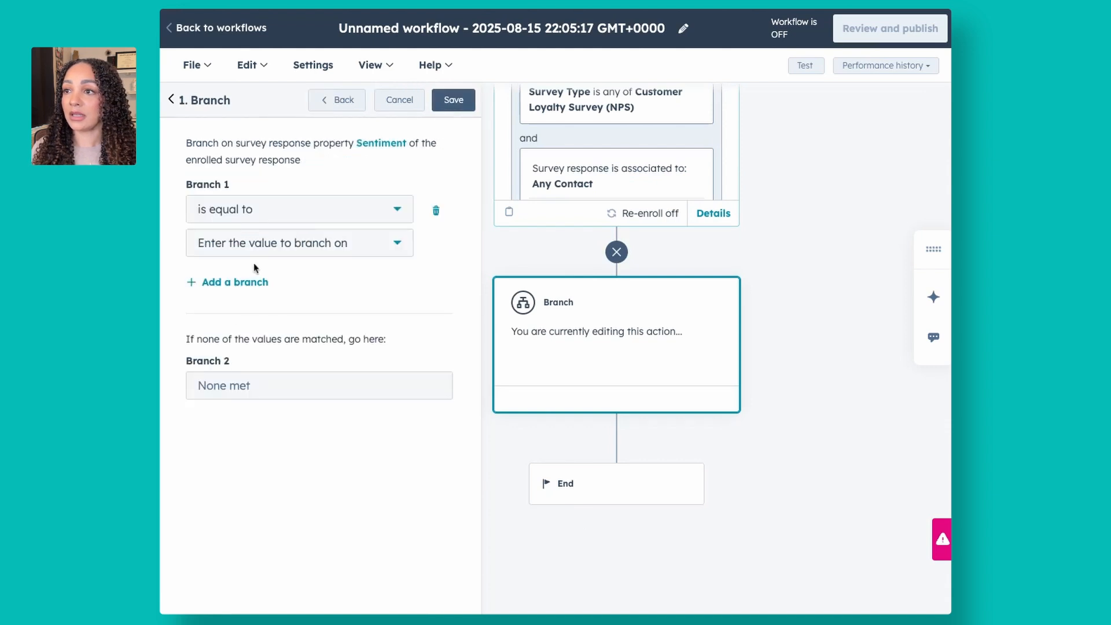
Set Branch 1 to is equal to Detractor and add Branch 2 with is equal to Passive
click(290, 245)
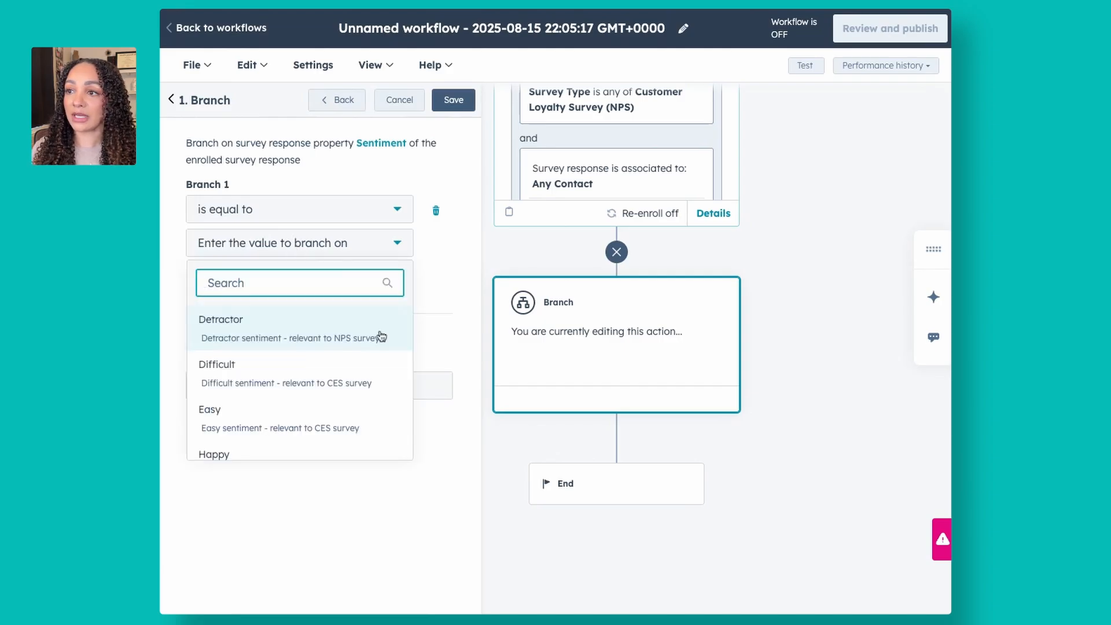
click(349, 344)
click(238, 284)
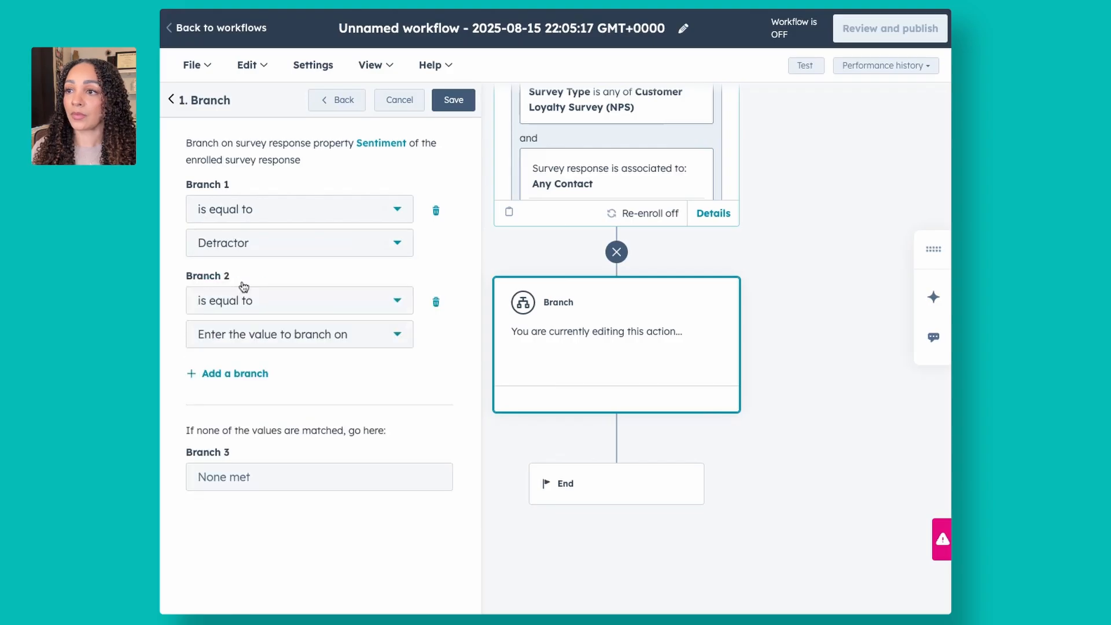
click(248, 332)
scroll(293, 435, down, 5)
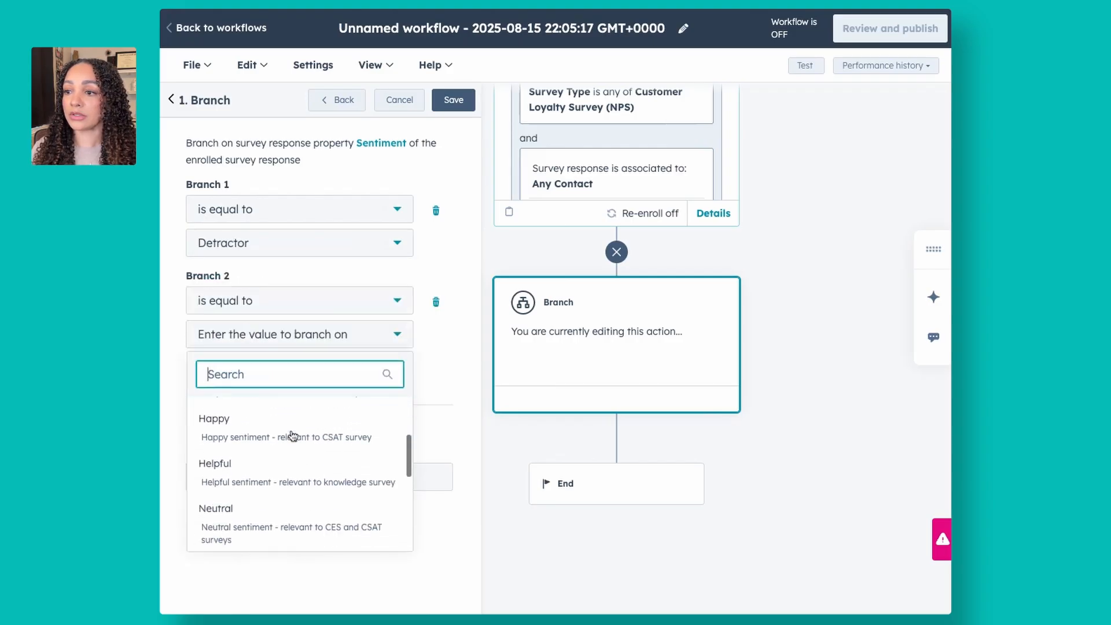
scroll(293, 435, down, 1)
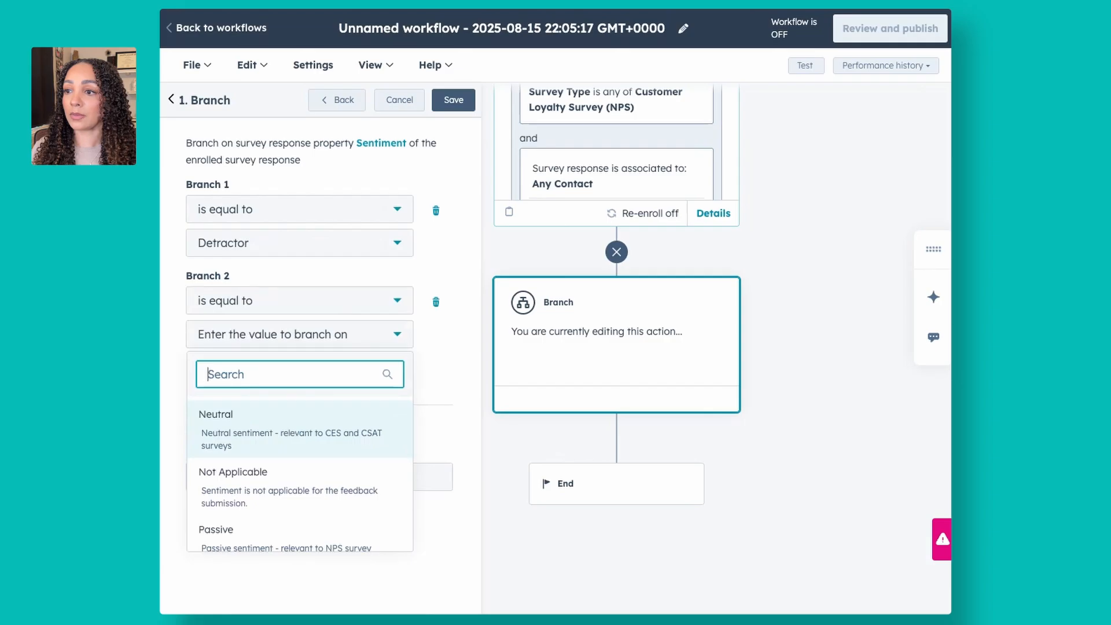
scroll(345, 451, up, 1)
scroll(342, 449, down, 4)
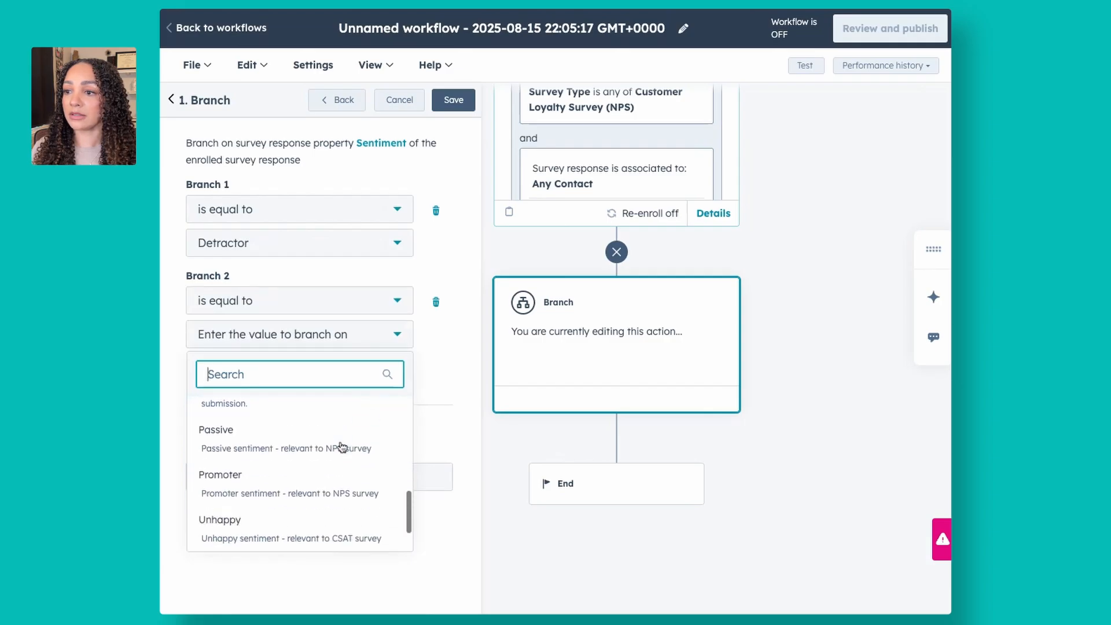
scroll(220, 421, up, 1)
click(251, 429)
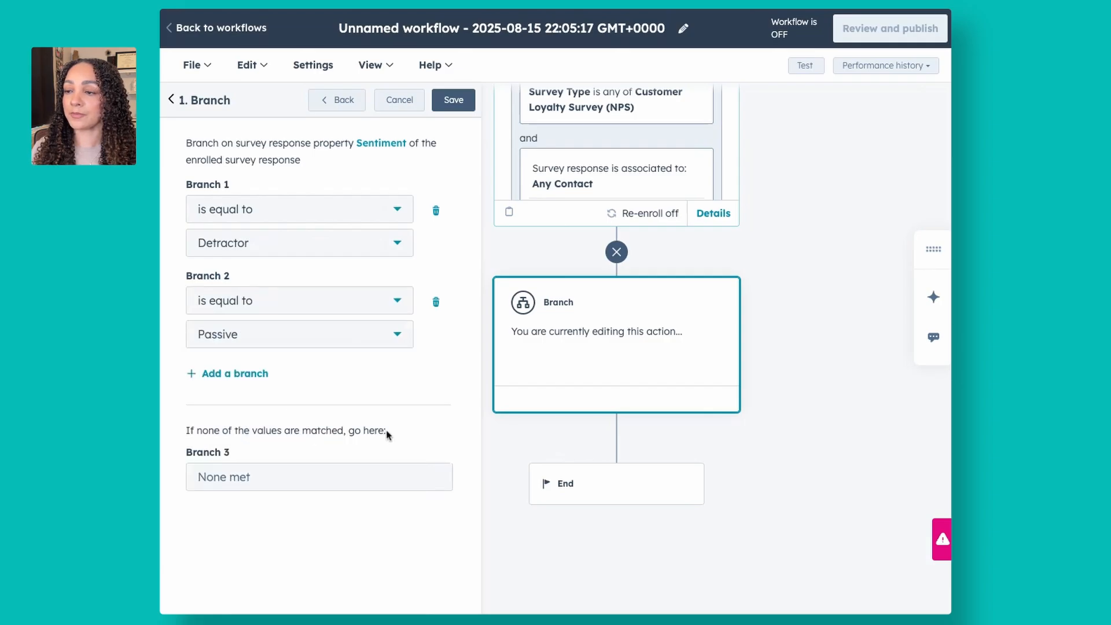
Add Branch 3 with is equal to Promoter and save the branch action
click(250, 376)
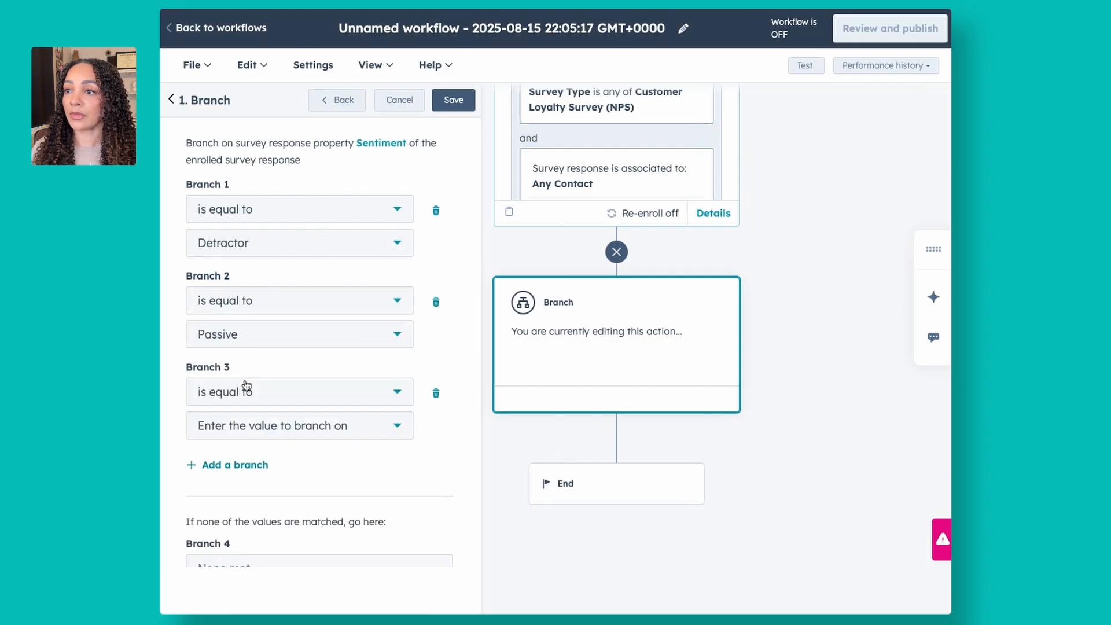
click(280, 426)
scroll(293, 367, down, 6)
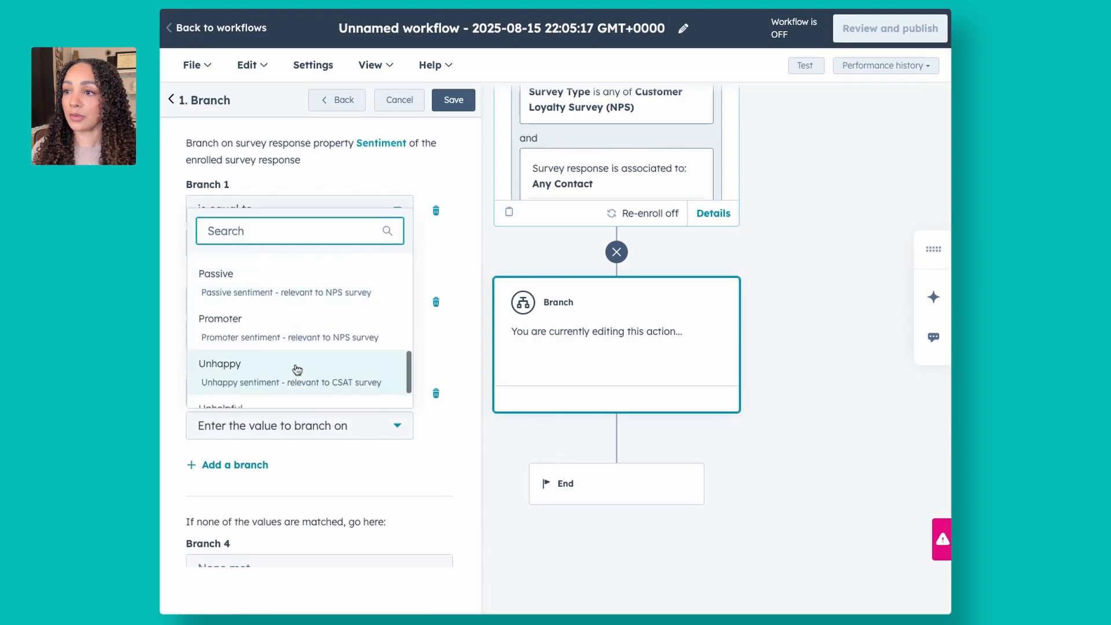
click(306, 343)
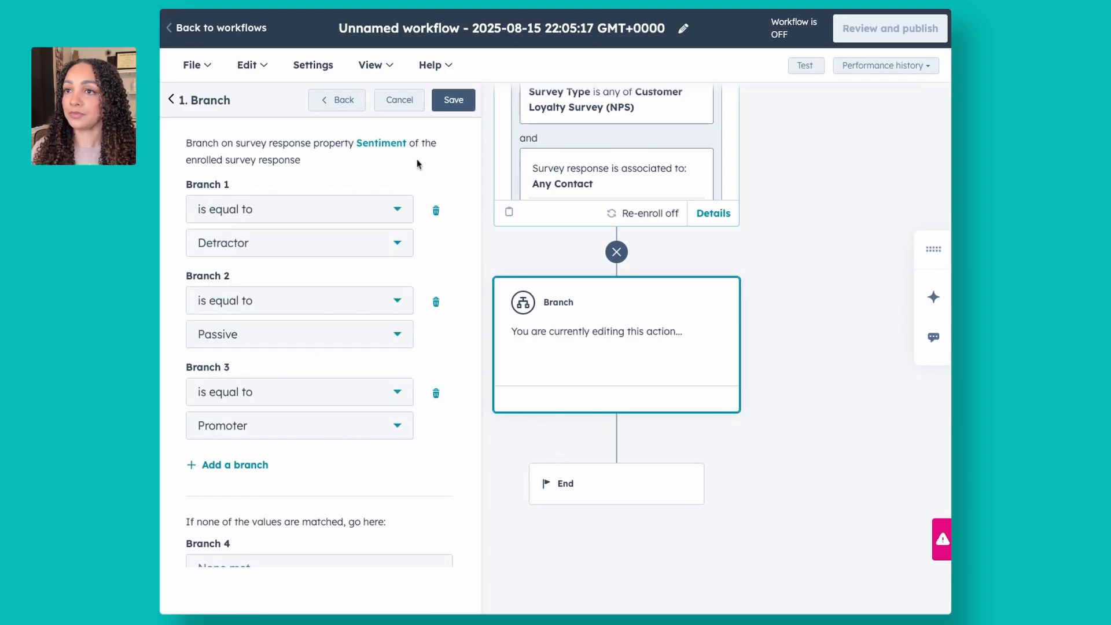
click(453, 101)
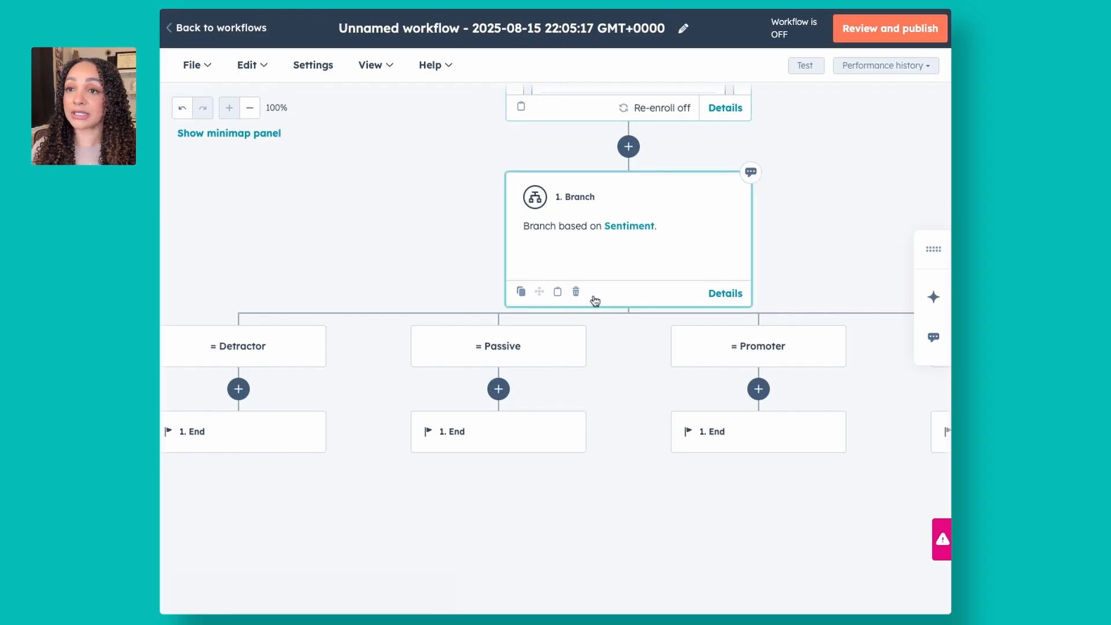
Review the trigger conditions and the Sentiment branch's settings, closing them without changes
scroll(628, 286, up, 2)
scroll(627, 286, up, 2)
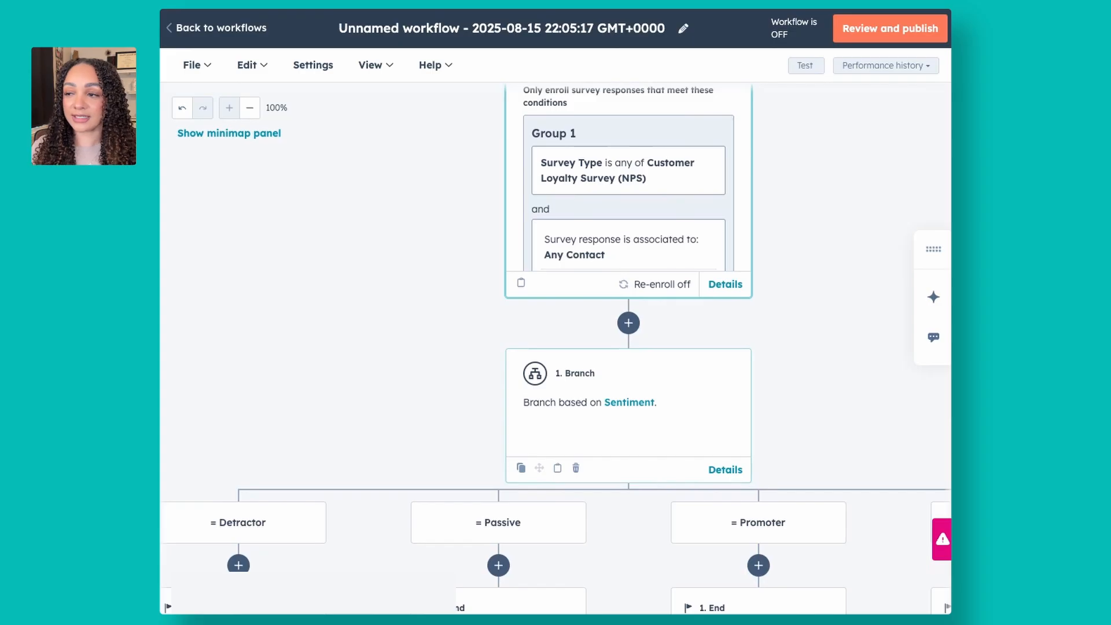
scroll(594, 340, down, 2)
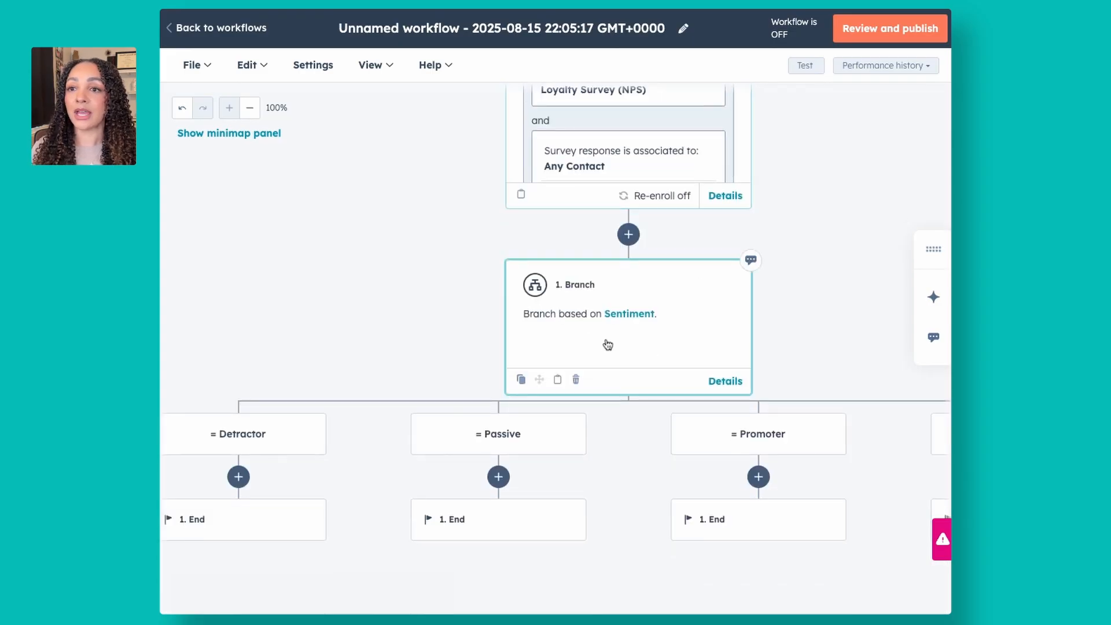
click(685, 361)
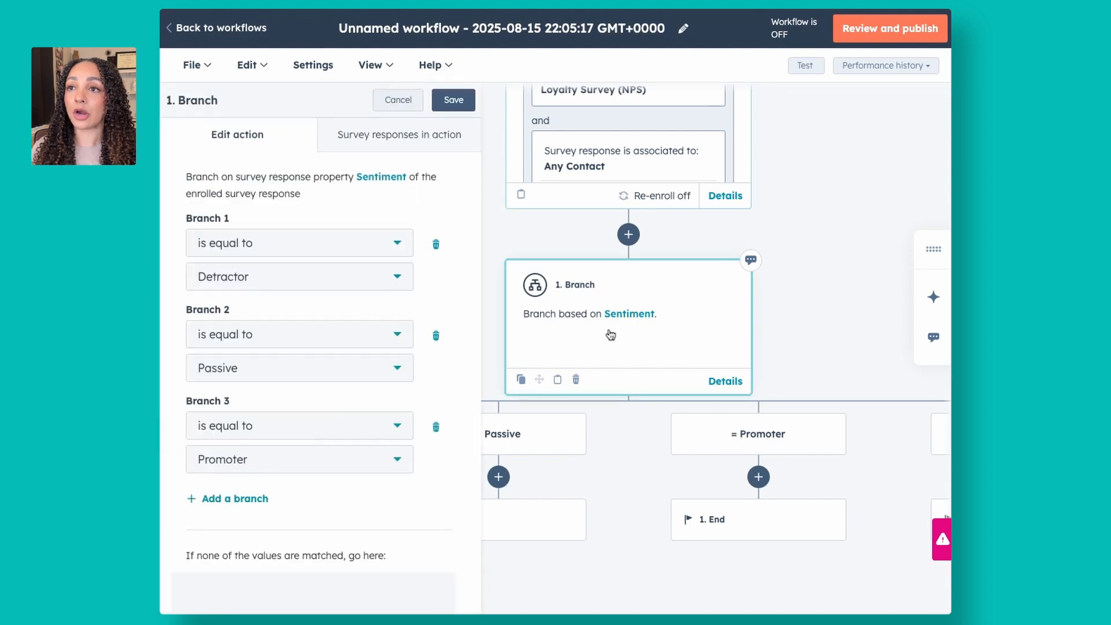
click(407, 104)
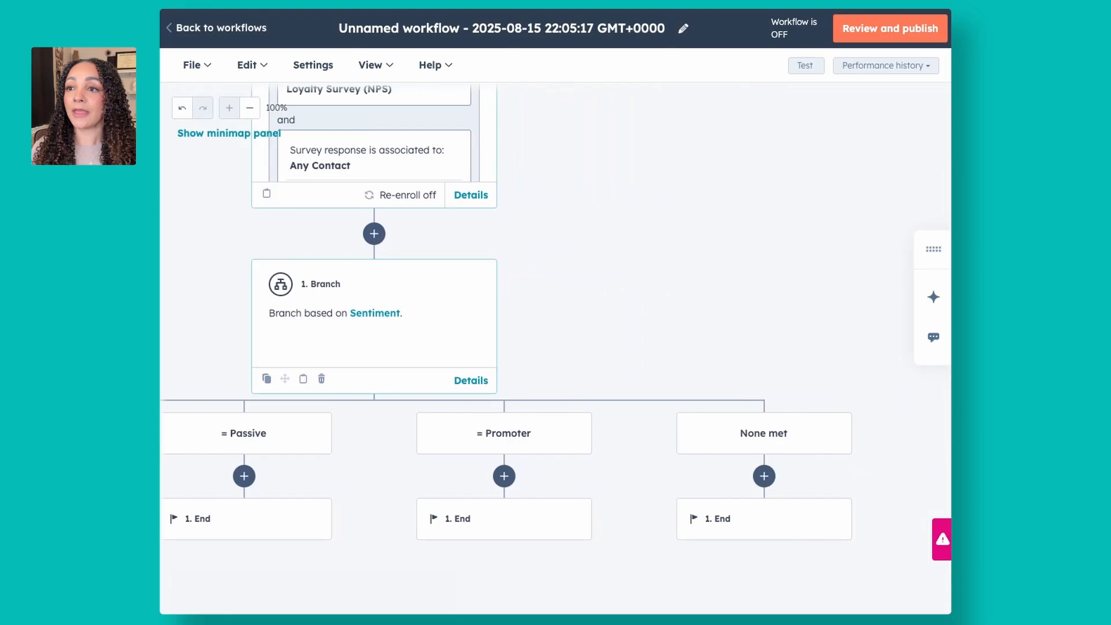
Examine the survey response properties available for a one-property Branch action under None met, discarding the action without saving
click(765, 475)
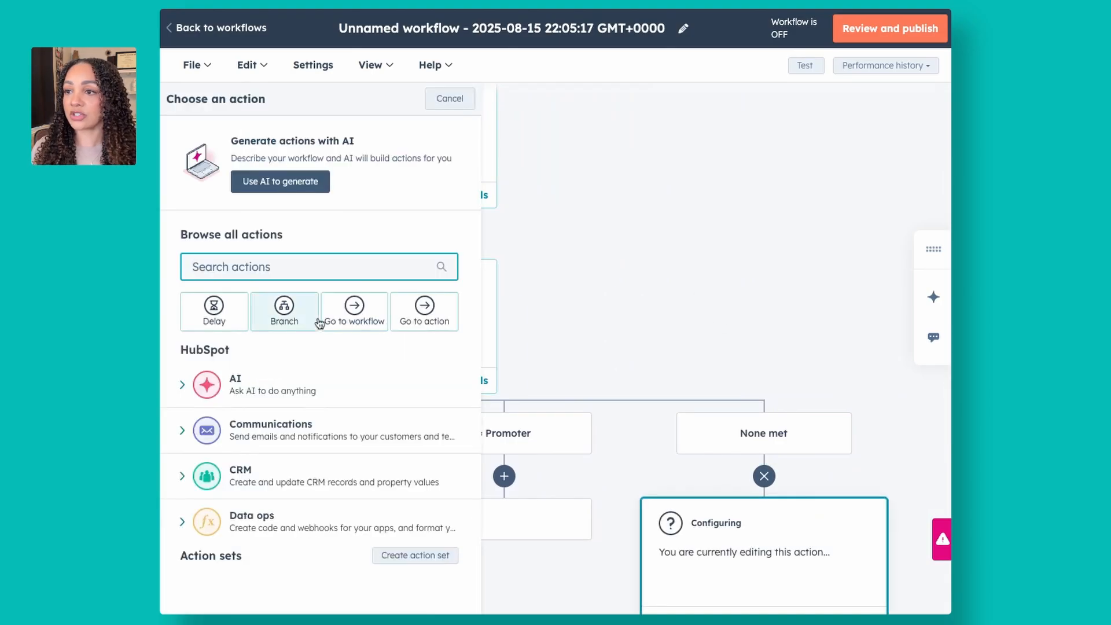
click(297, 318)
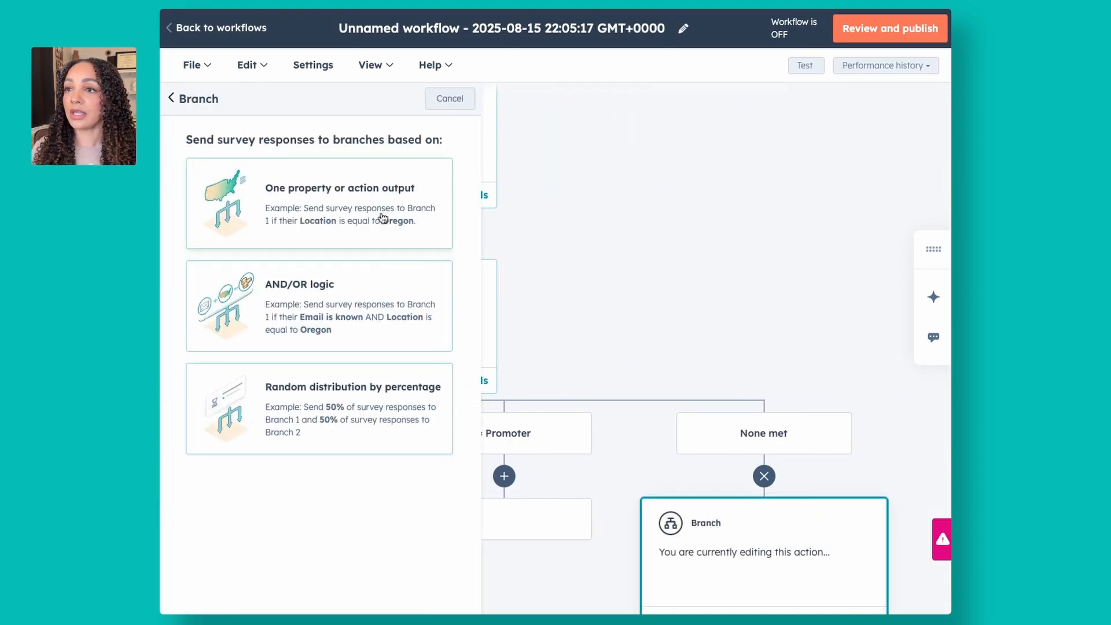
click(380, 216)
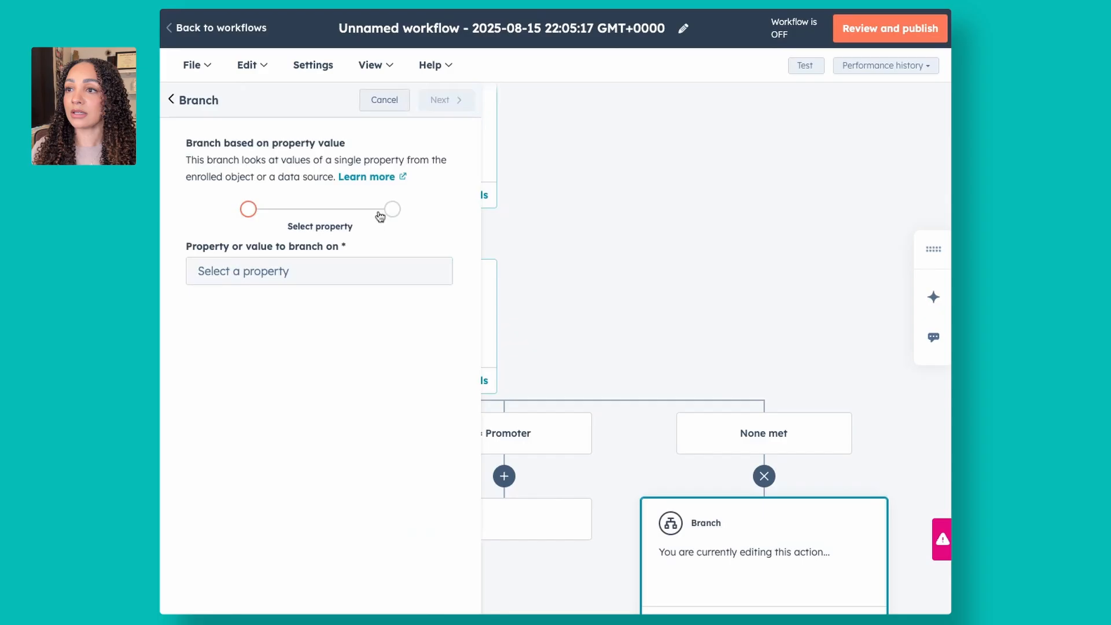
click(334, 270)
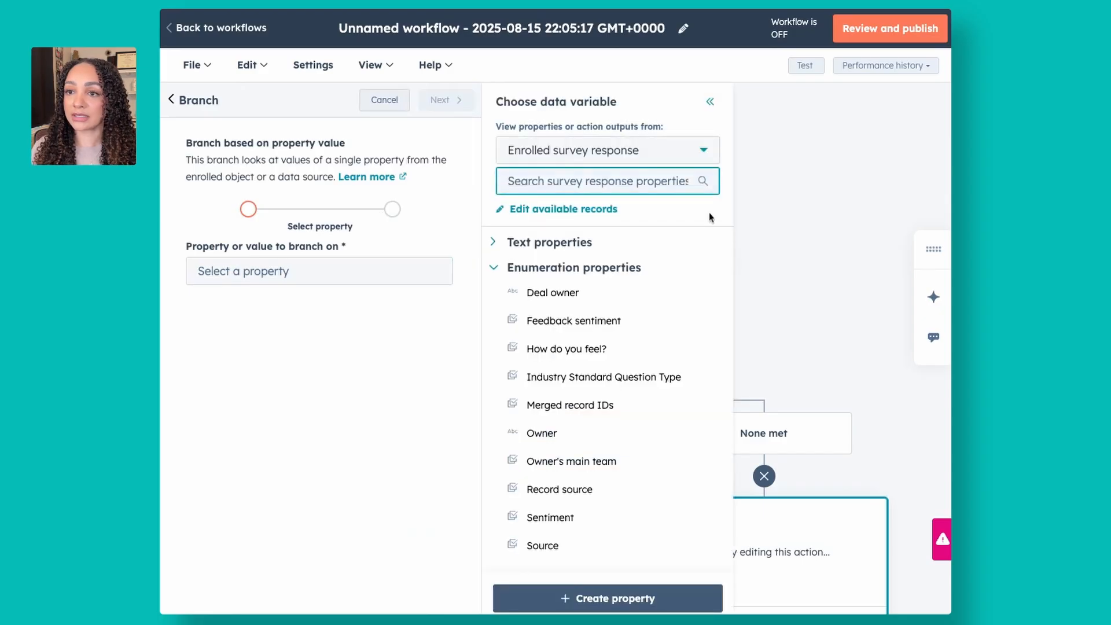
mouse_move(615, 404)
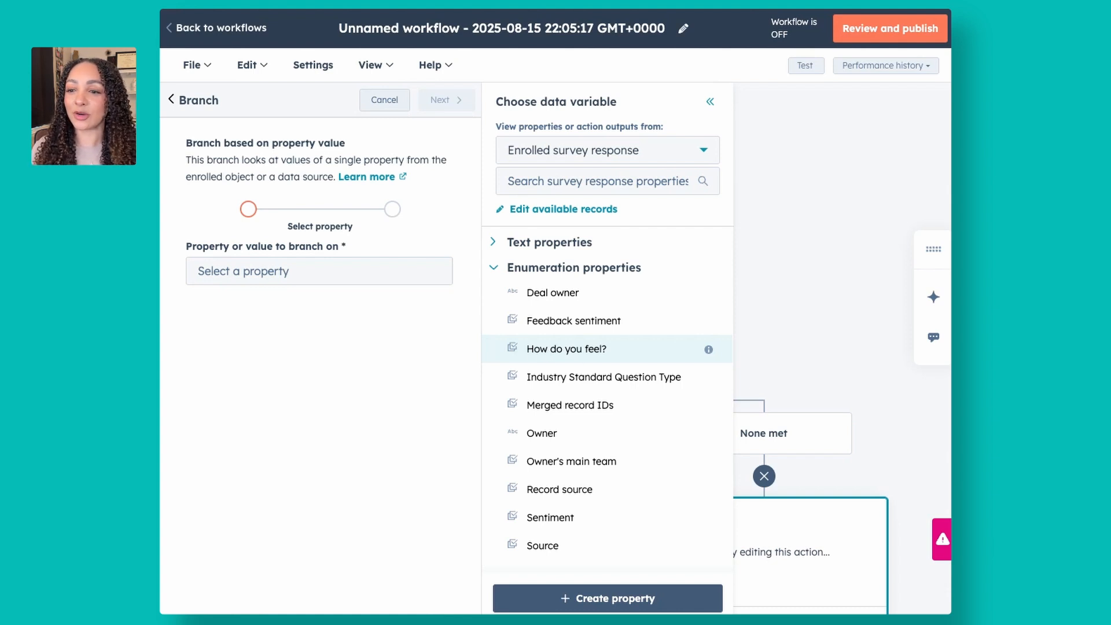
click(397, 106)
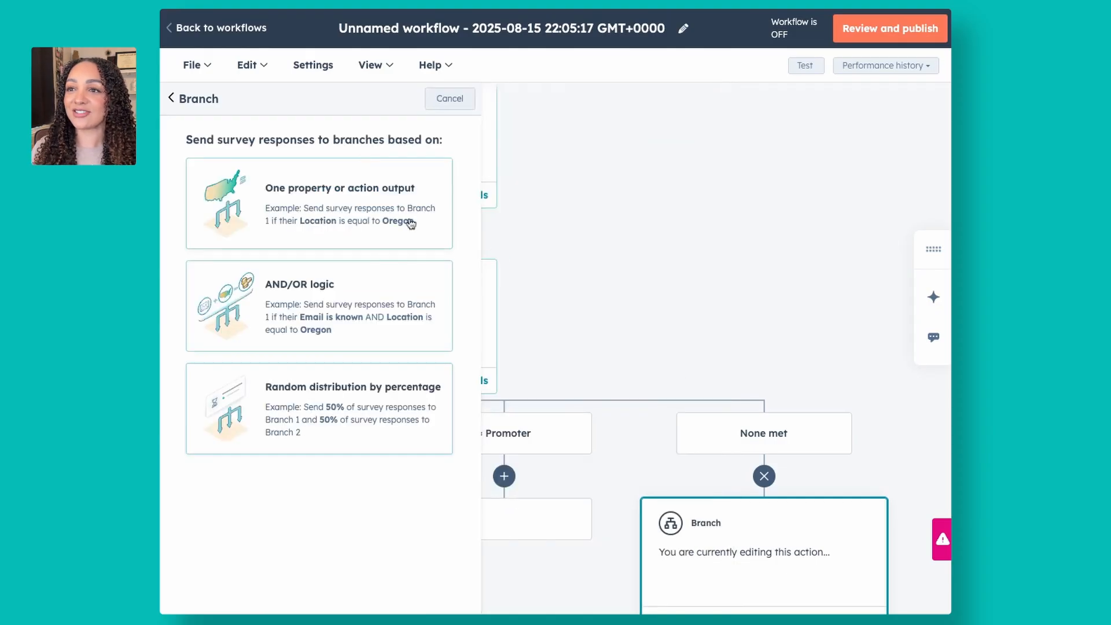
click(453, 103)
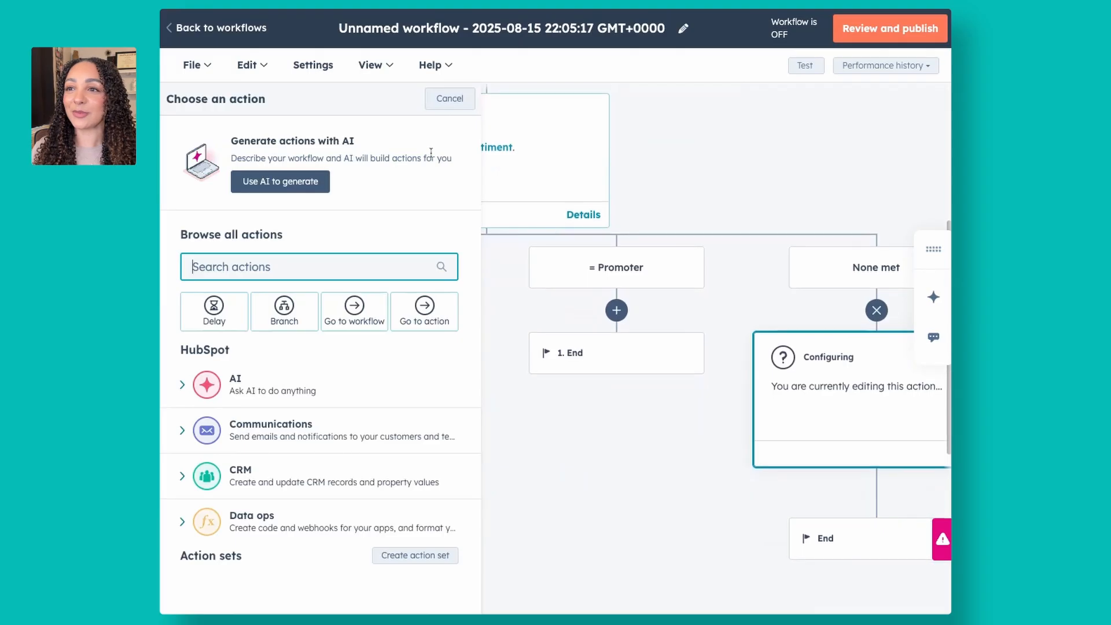
click(457, 105)
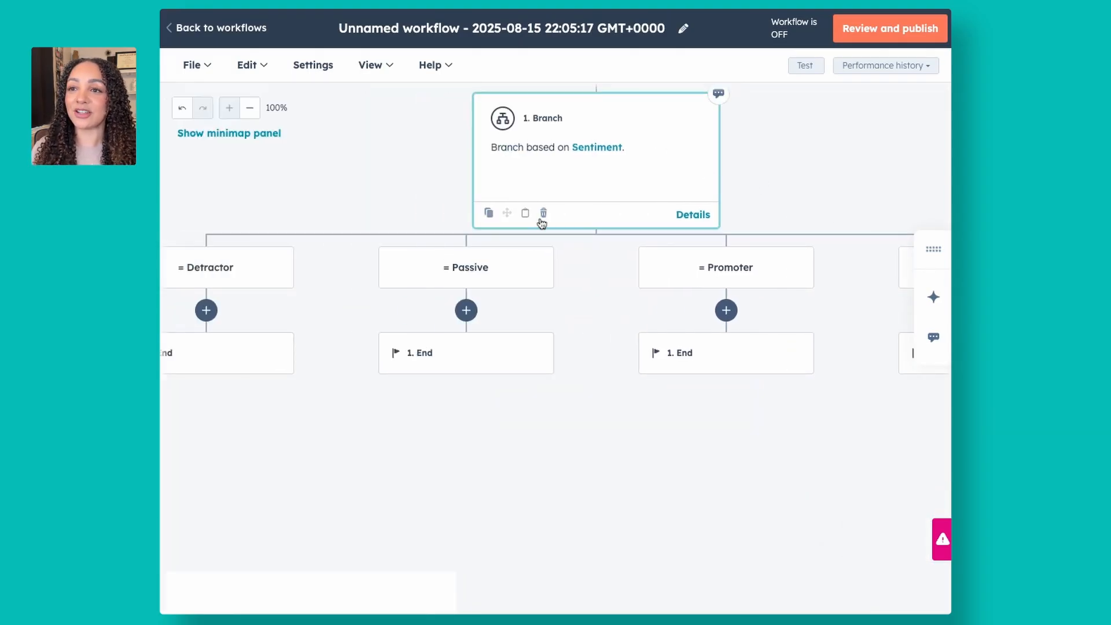
Add a Send email action to the Promoter branch with the automated email Review Request - NPS Promoter, and save it
scroll(669, 229, up, 2)
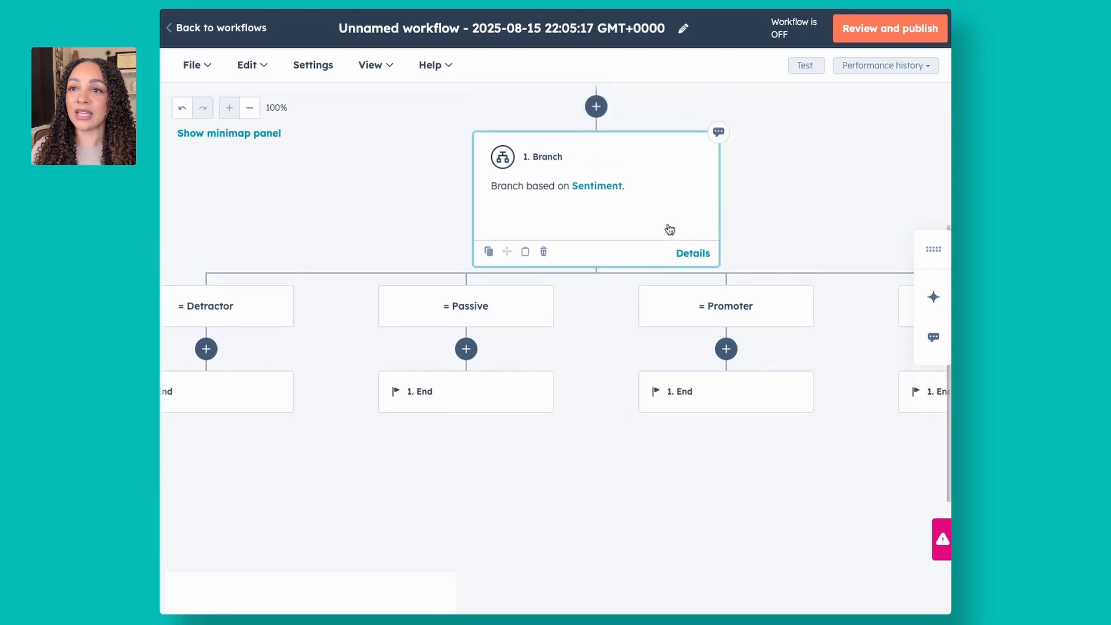
scroll(597, 174, up, 5)
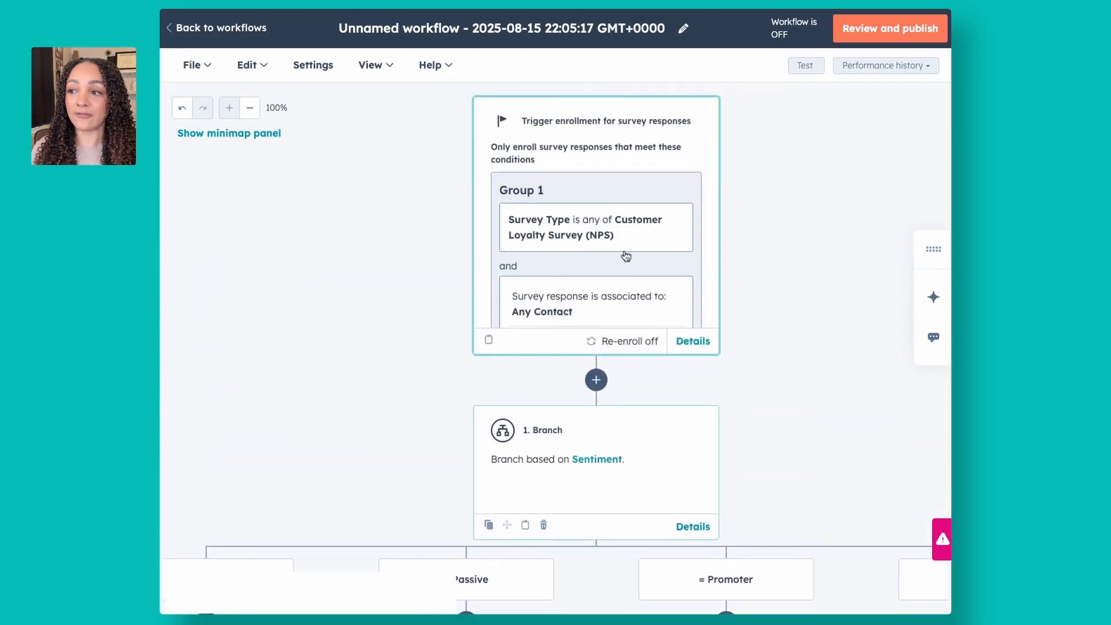
scroll(625, 255, down, 3)
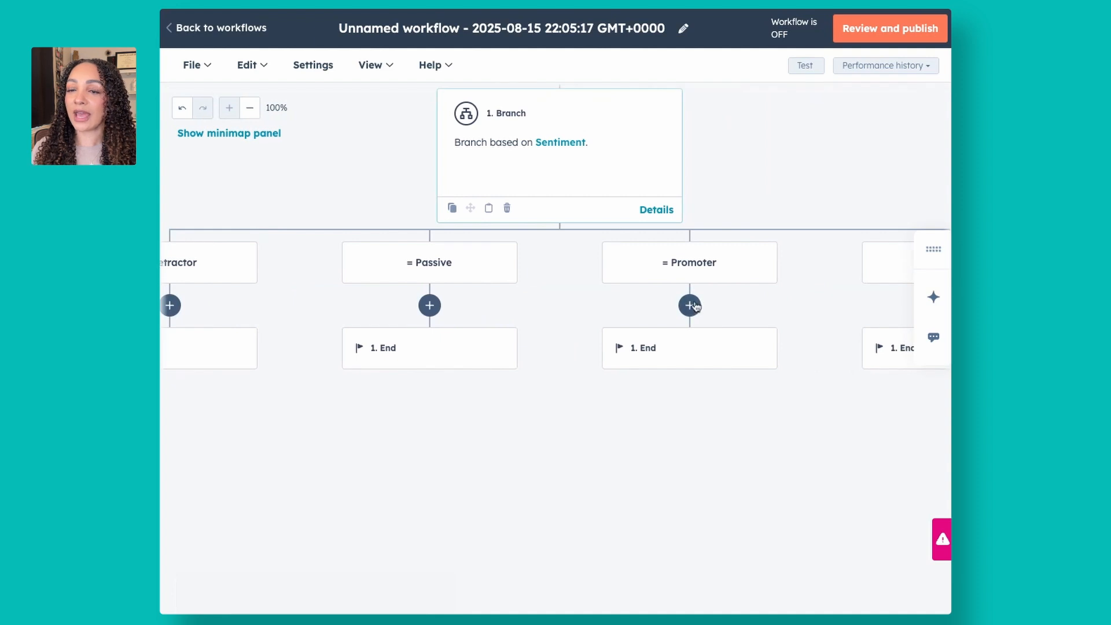
click(689, 305)
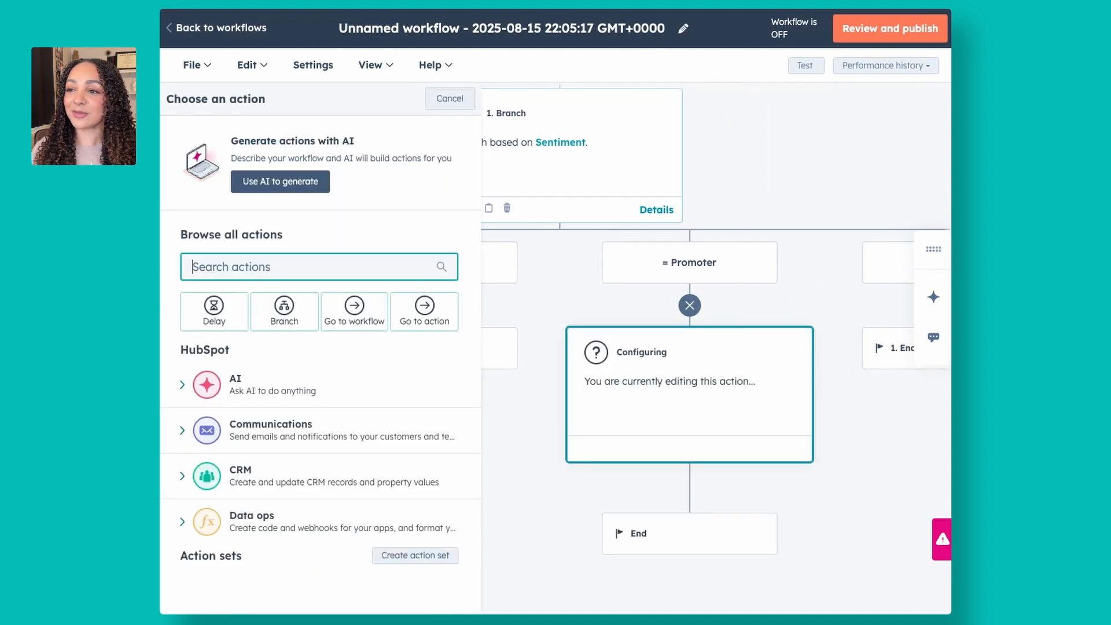
click(216, 430)
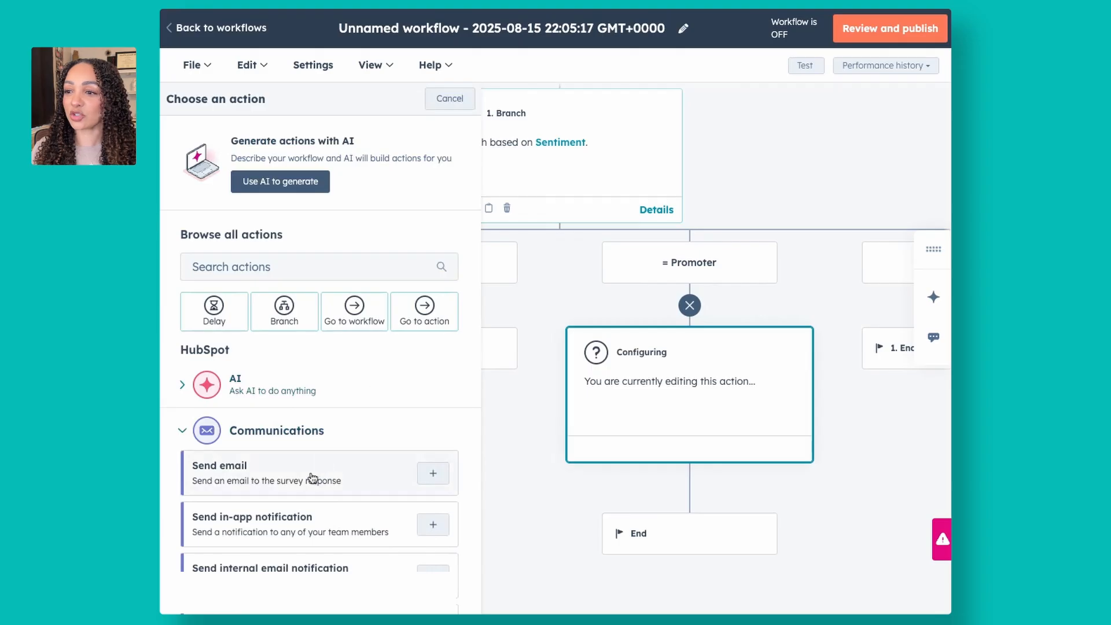
click(311, 478)
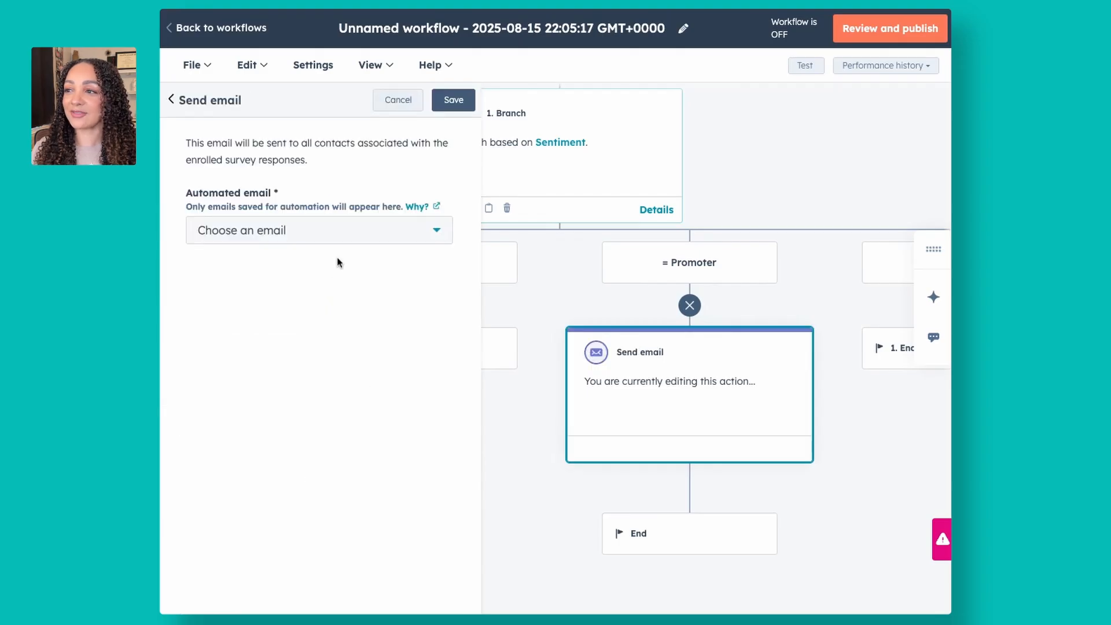
click(314, 231)
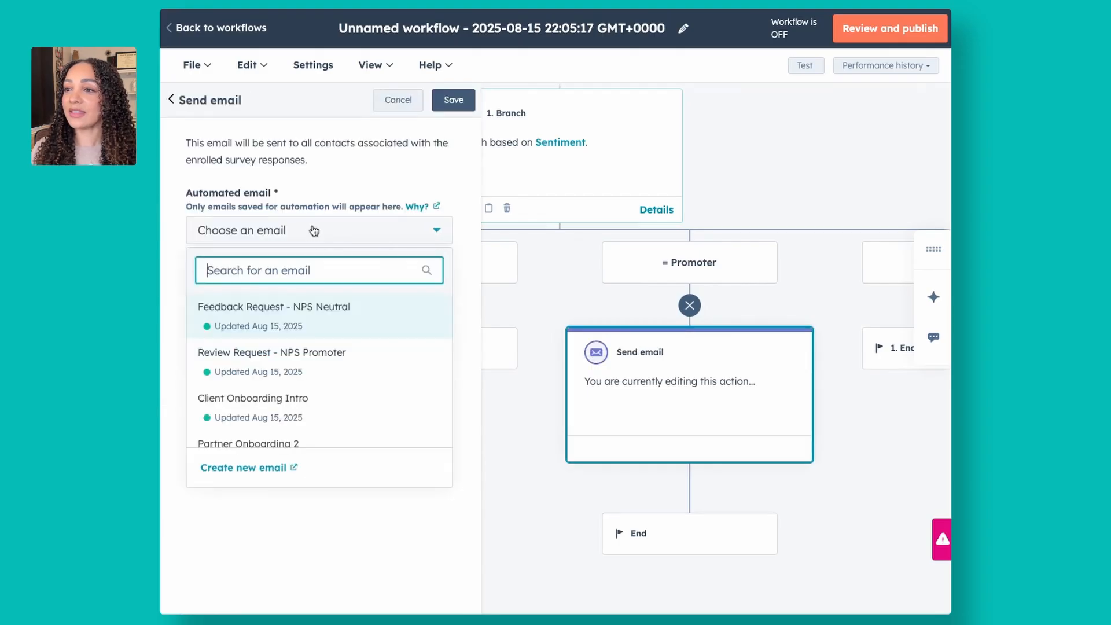
click(288, 354)
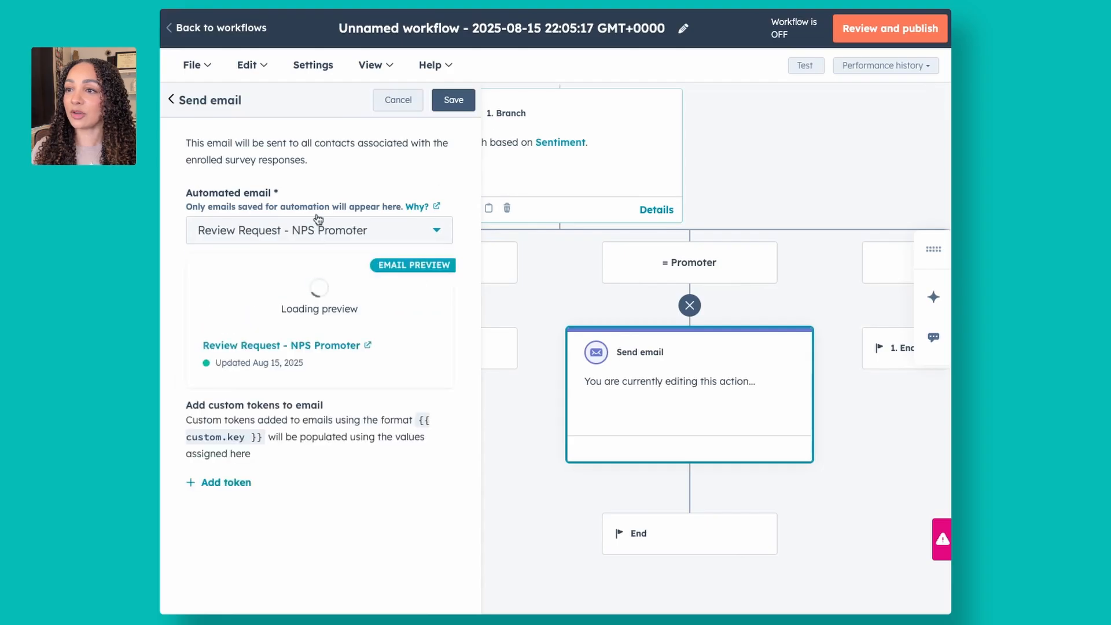
click(454, 100)
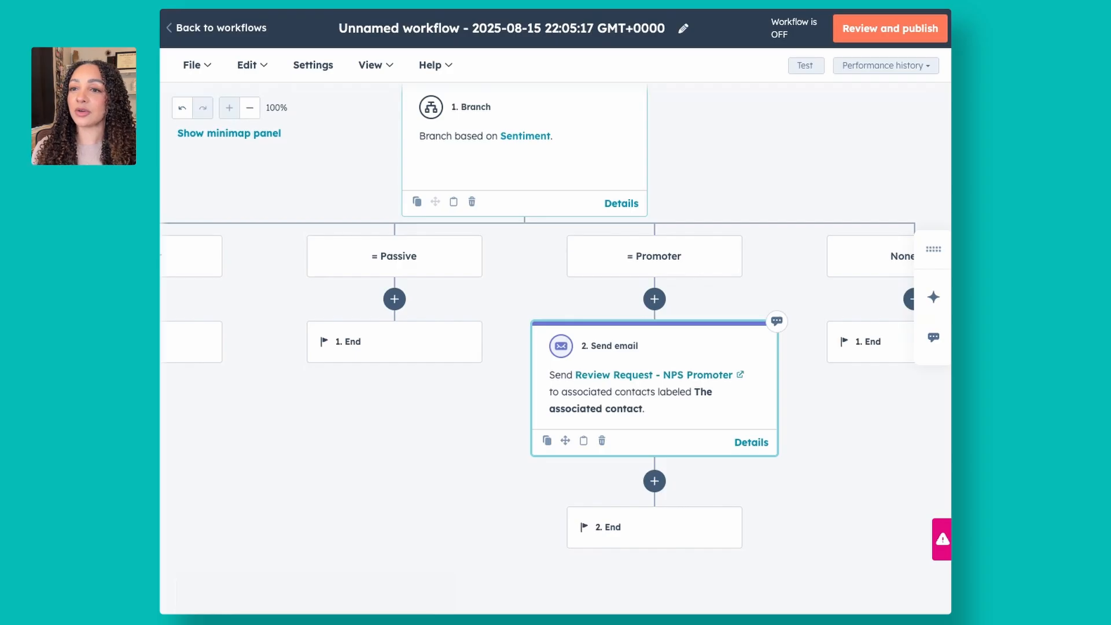
Add an Edit record action after the Promoter branch's email and set its record type to the associated Contact
scroll(648, 406, down, 1)
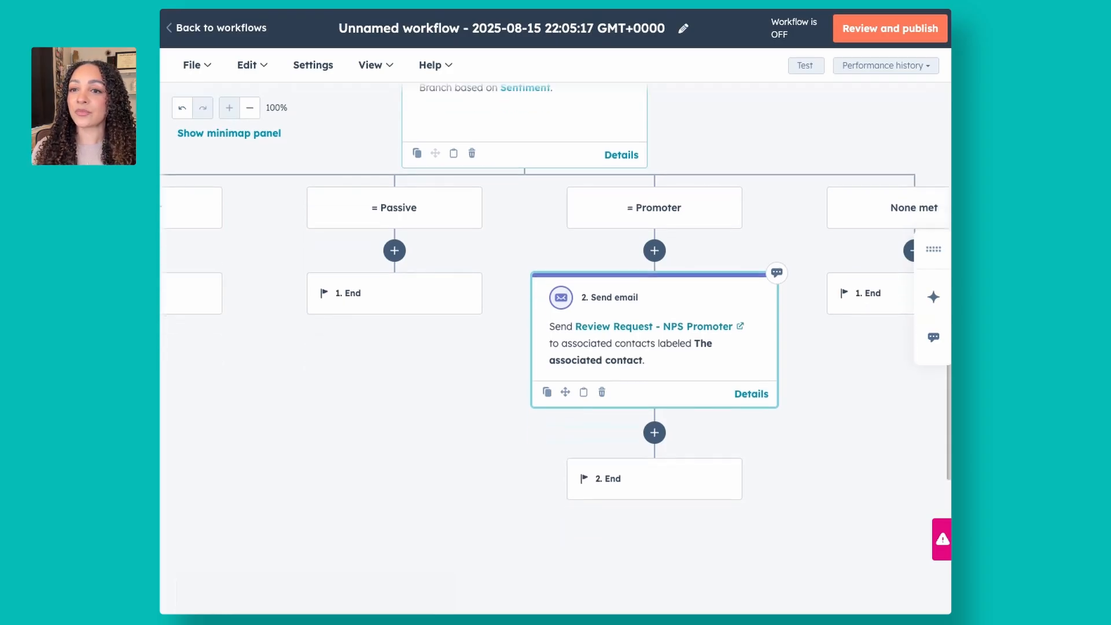
click(655, 433)
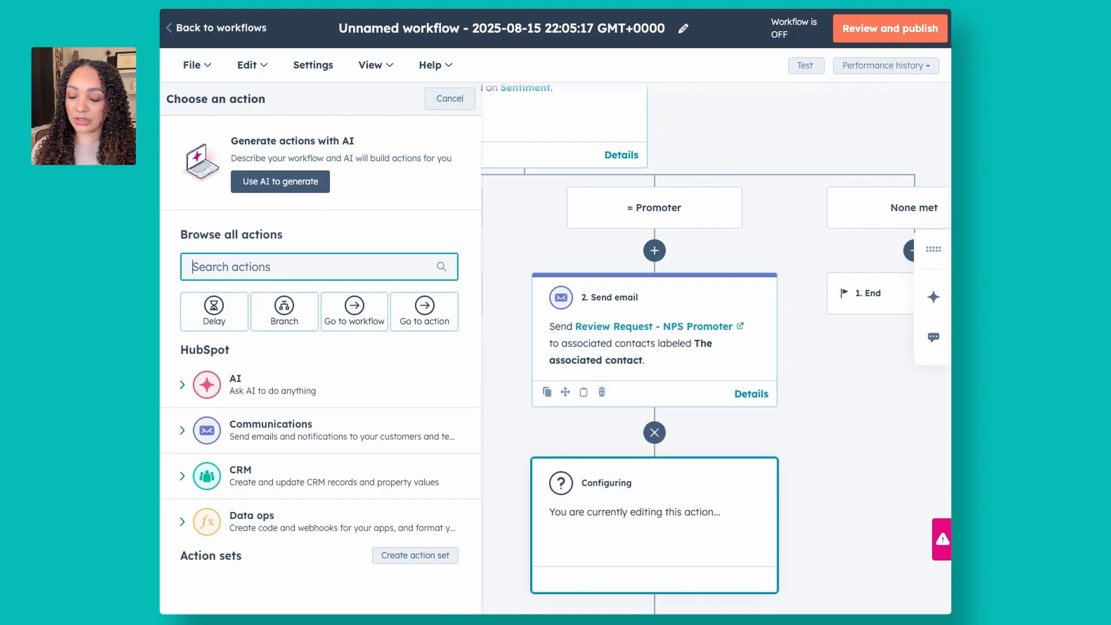
text(edit)
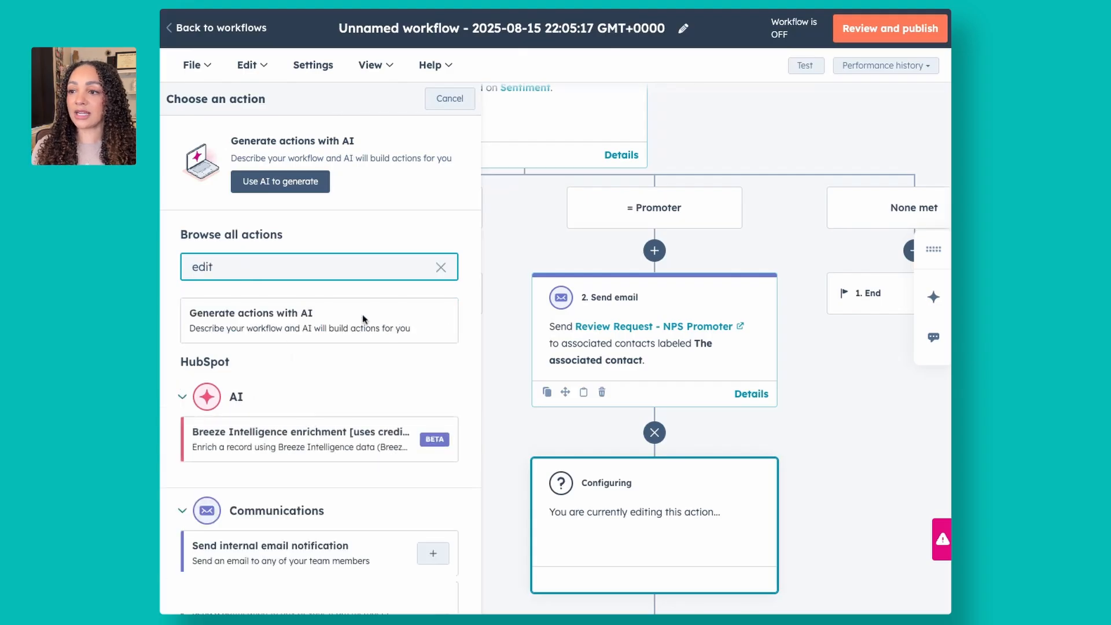
scroll(365, 320, down, 1)
scroll(365, 320, down, 4)
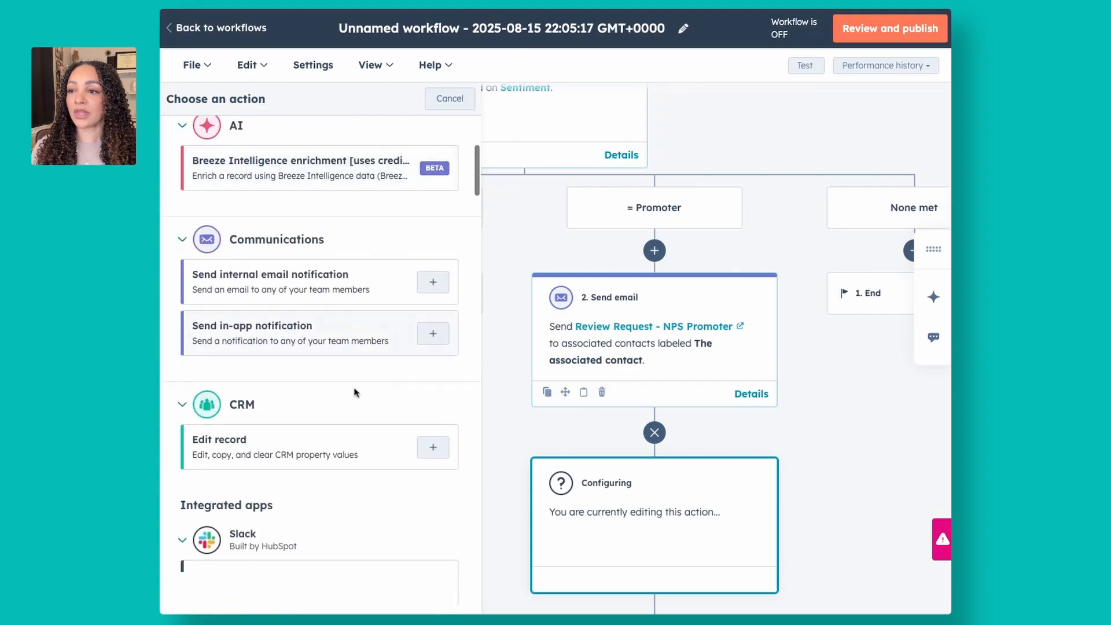
click(328, 457)
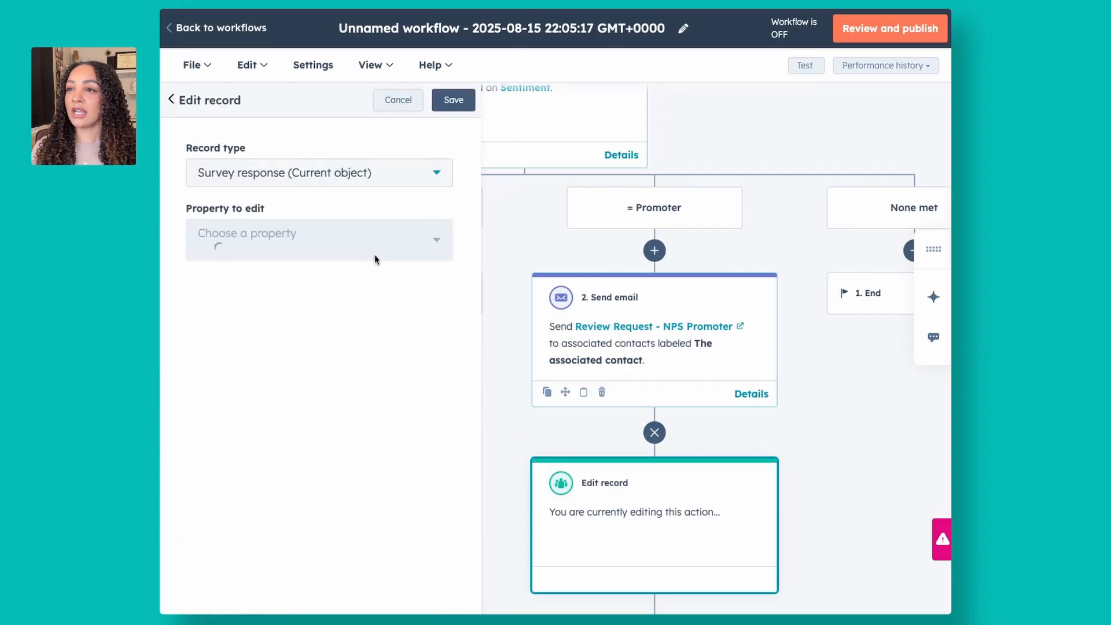
click(304, 181)
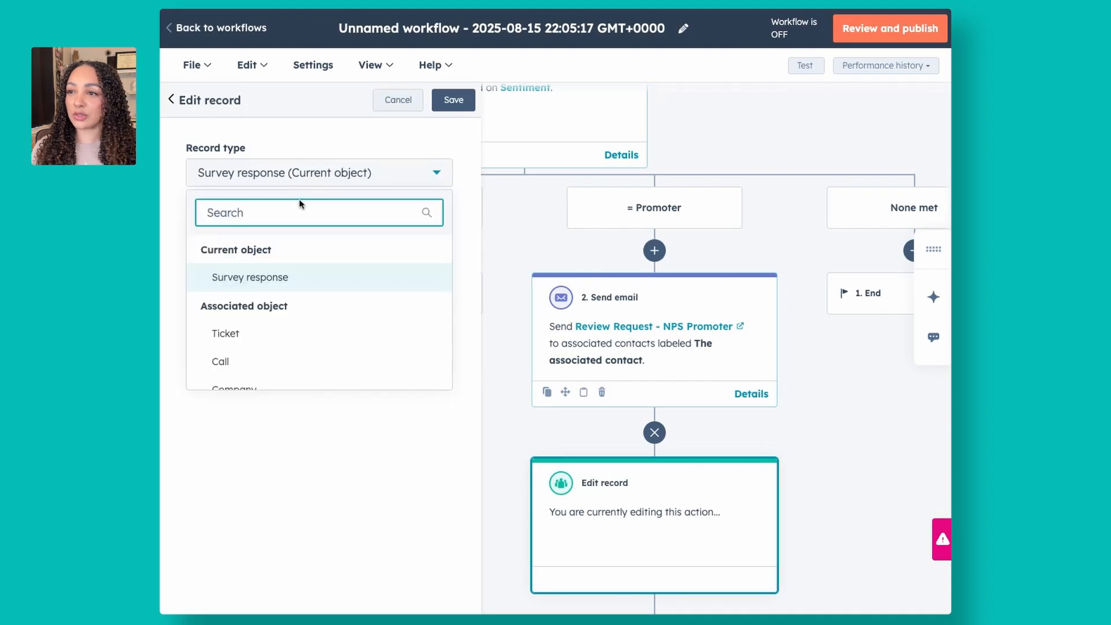
scroll(319, 313, down, 2)
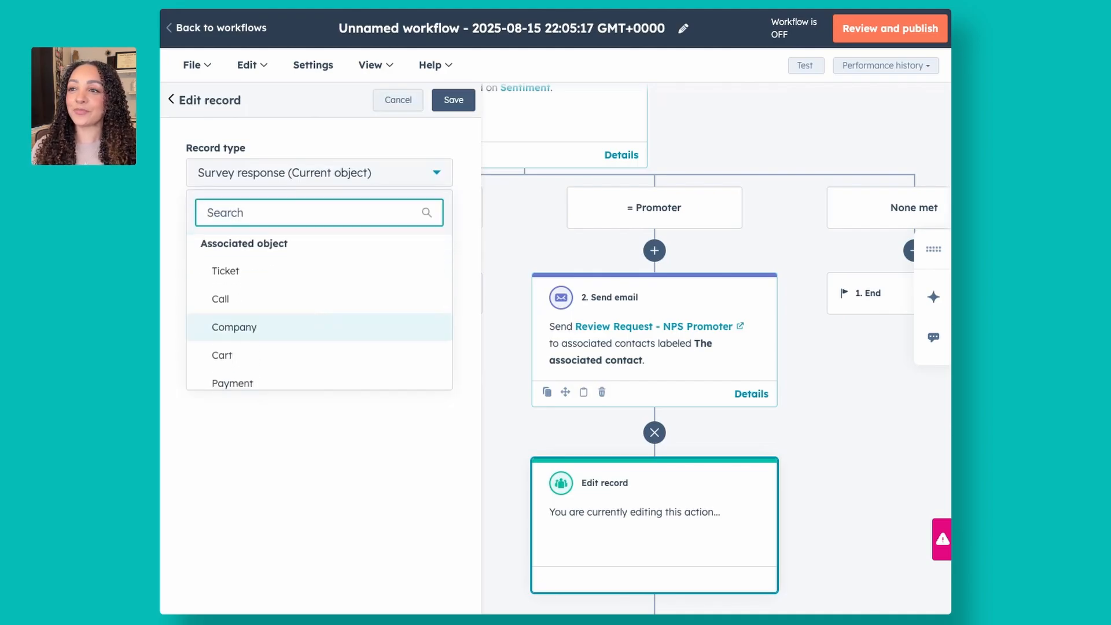
scroll(320, 321, down, 2)
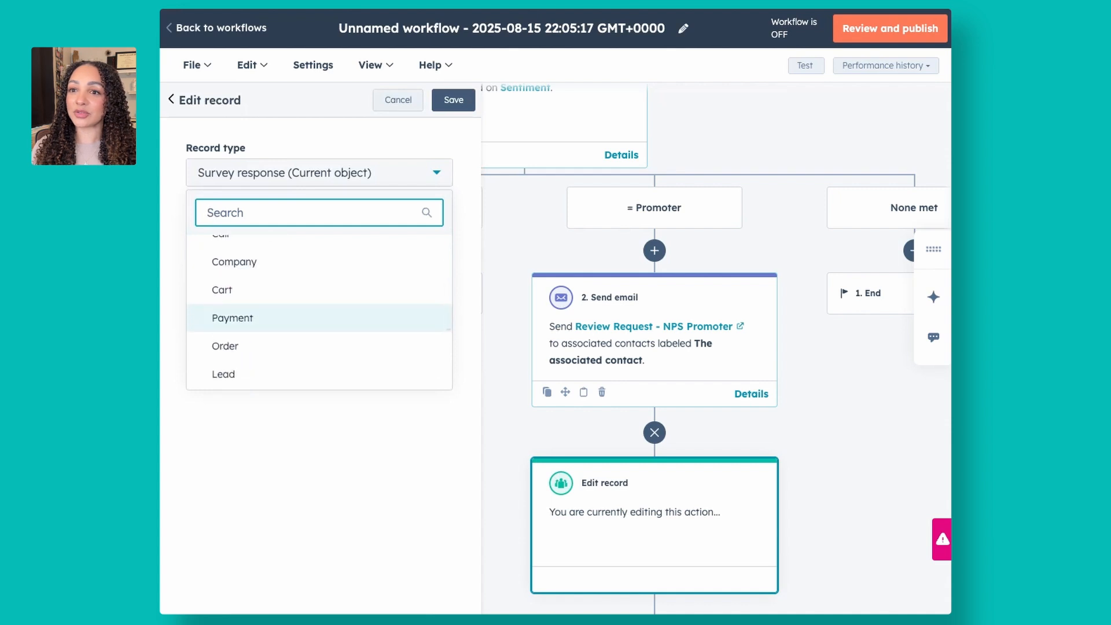
scroll(320, 318, down, 1)
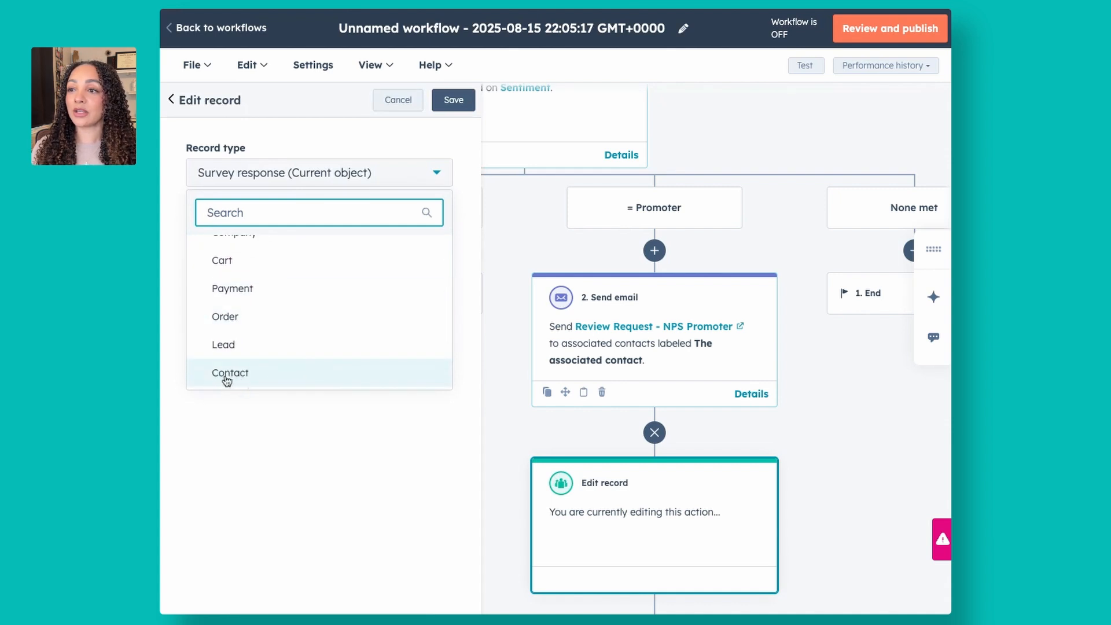
click(228, 375)
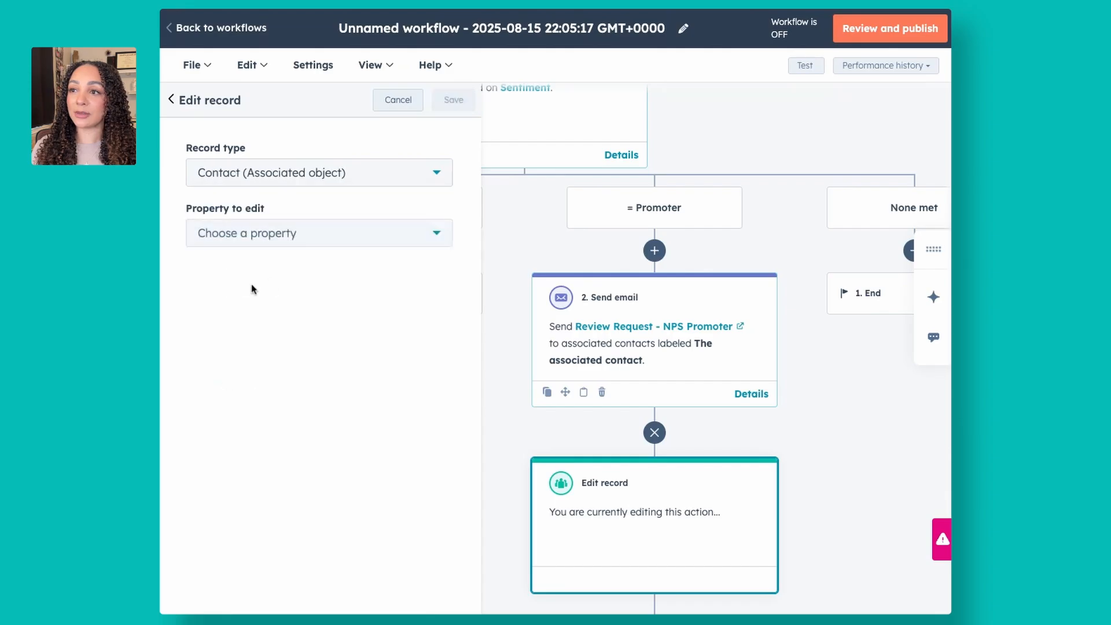
Choose Lifecycle Stage as the contact property to edit, set its value to Evangelist, and save the action
click(269, 239)
text(life)
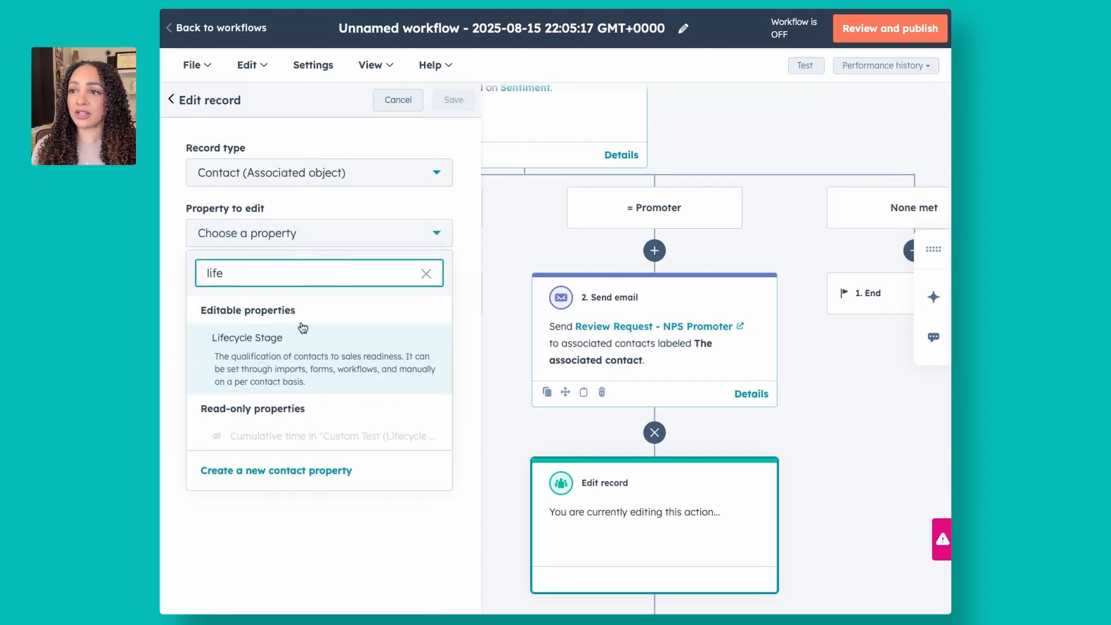
click(300, 328)
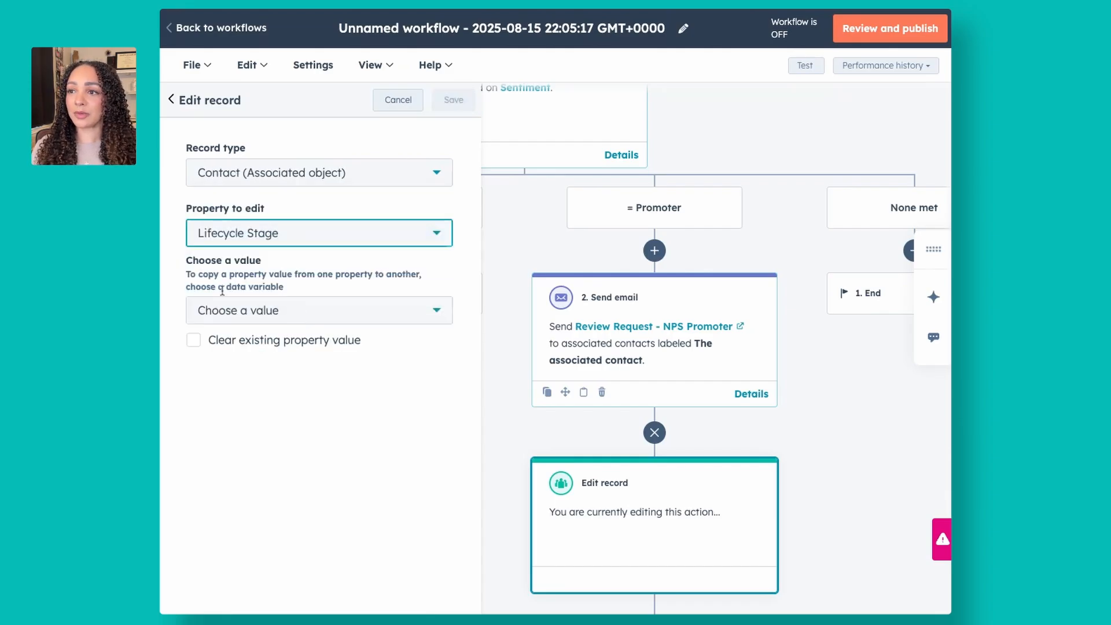
click(249, 314)
scroll(300, 428, down, 3)
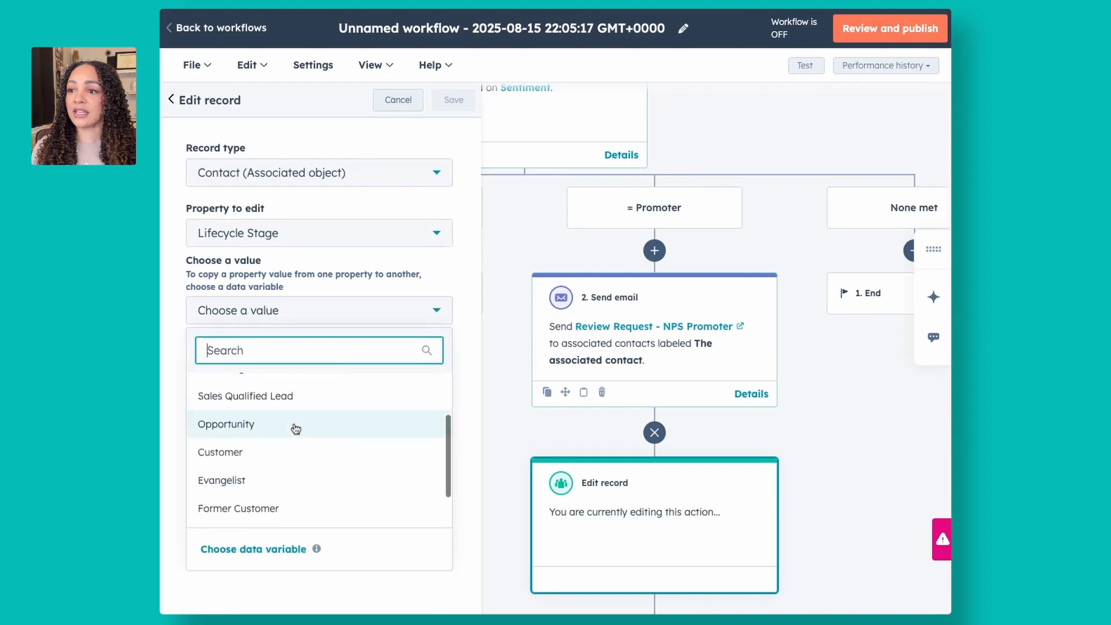
click(233, 483)
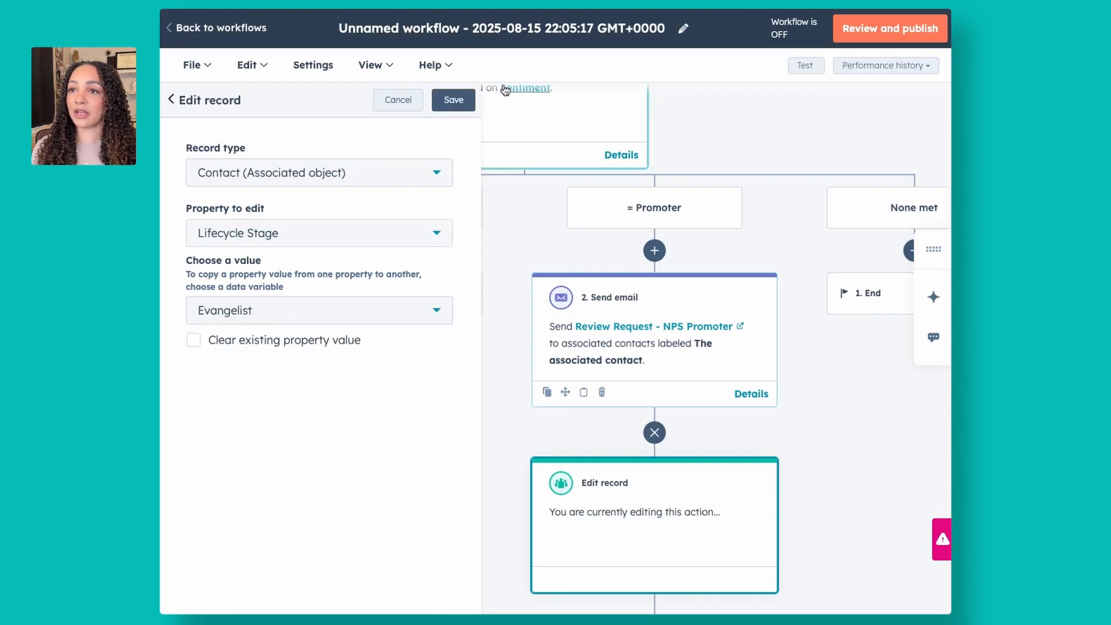
click(453, 103)
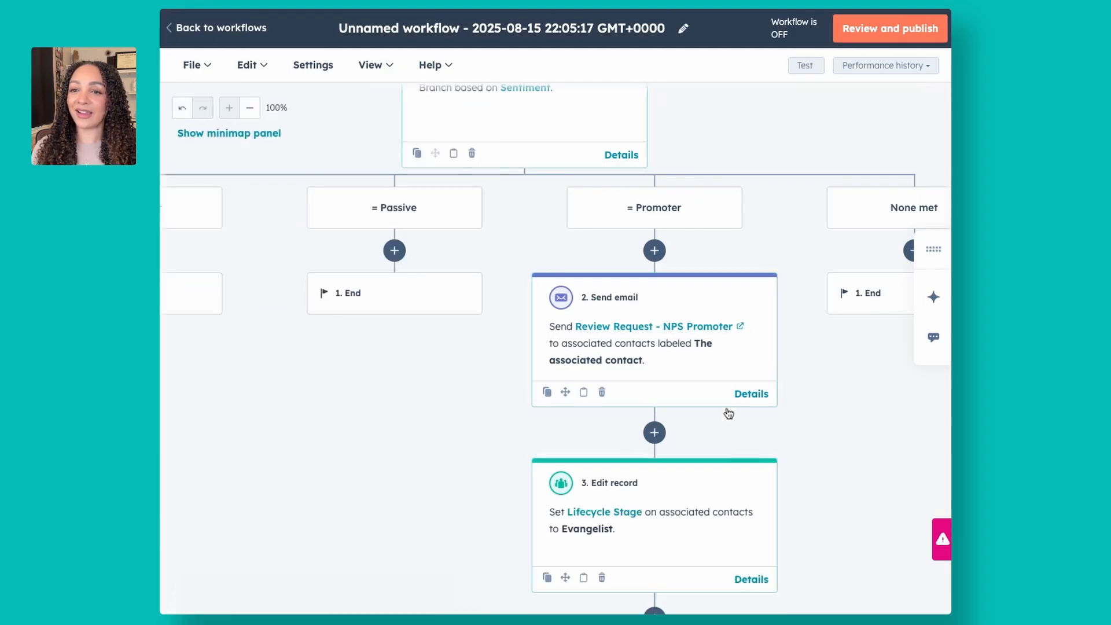
scroll(732, 453, down, 1)
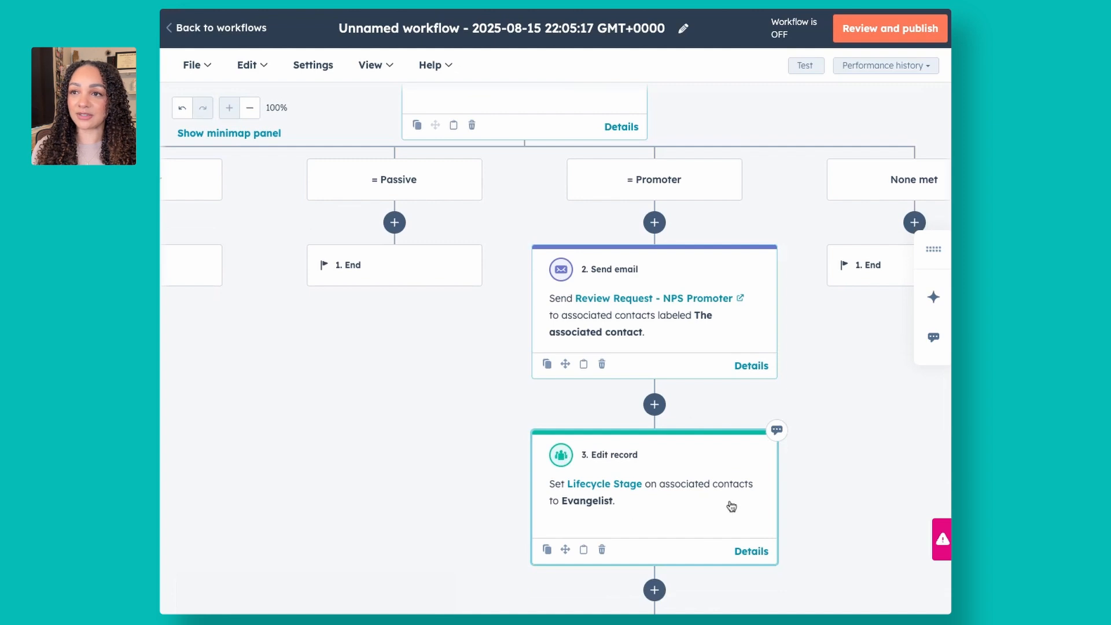
drag(675, 406, 843, 334)
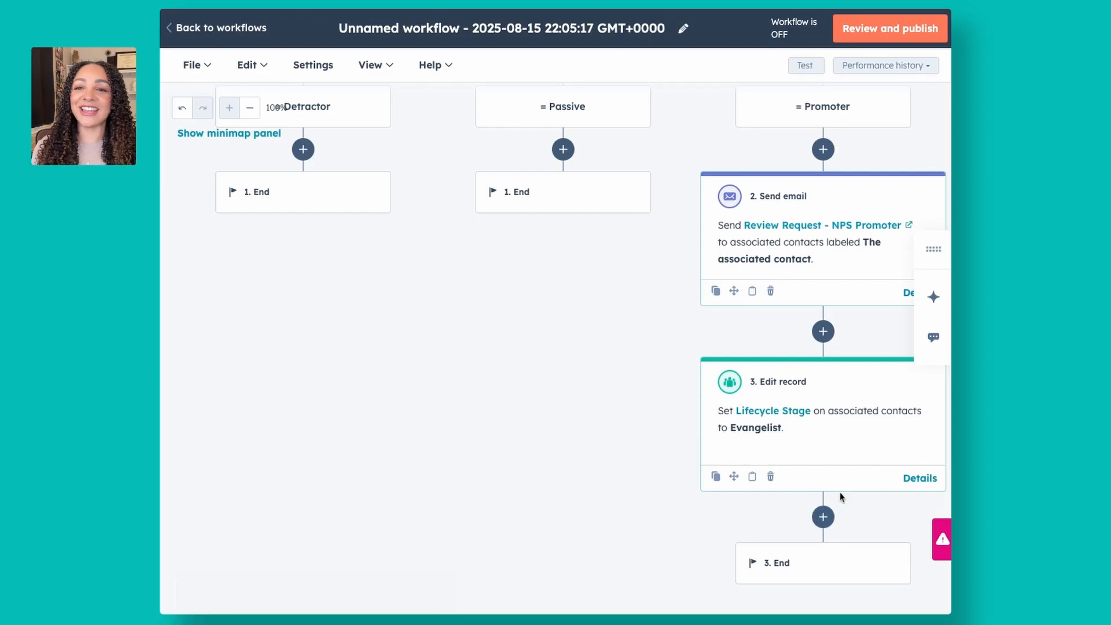
scroll(813, 437, up, 2)
scroll(813, 437, down, 1)
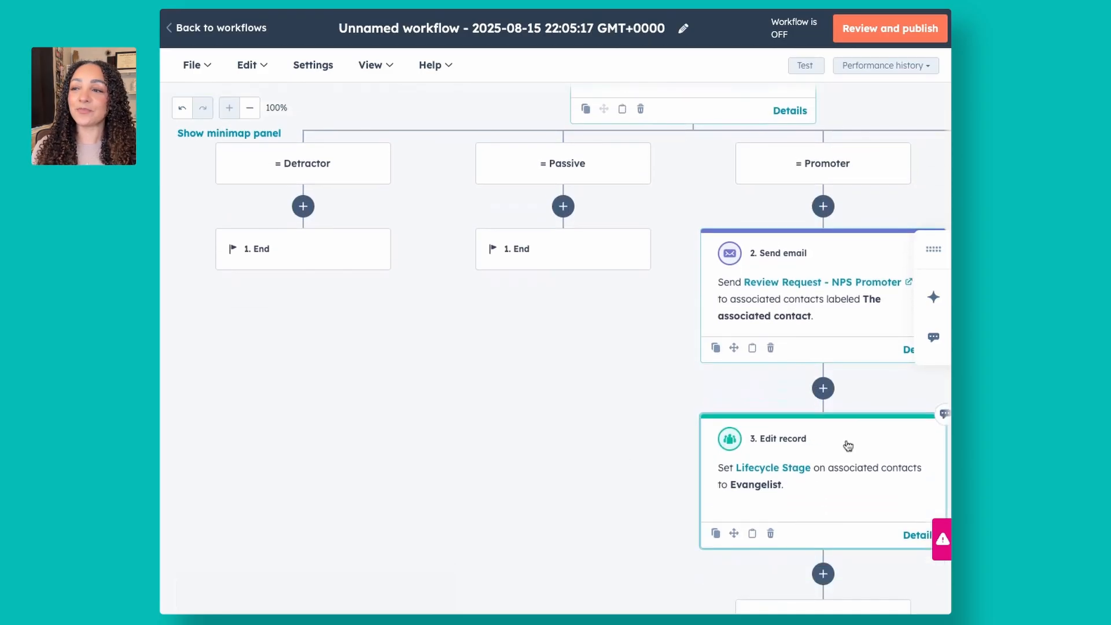
Add a Send email action to the Passive branch with the automated email Feedback Request - NPS Neutral, and save it
scroll(810, 439, right, 1)
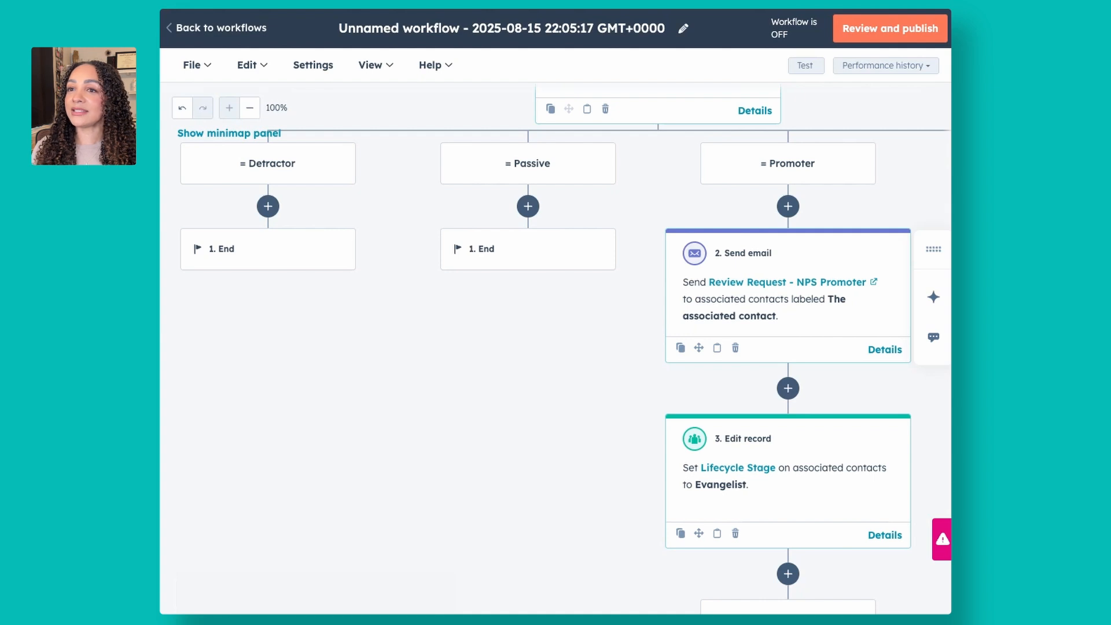
scroll(521, 194, left, 2)
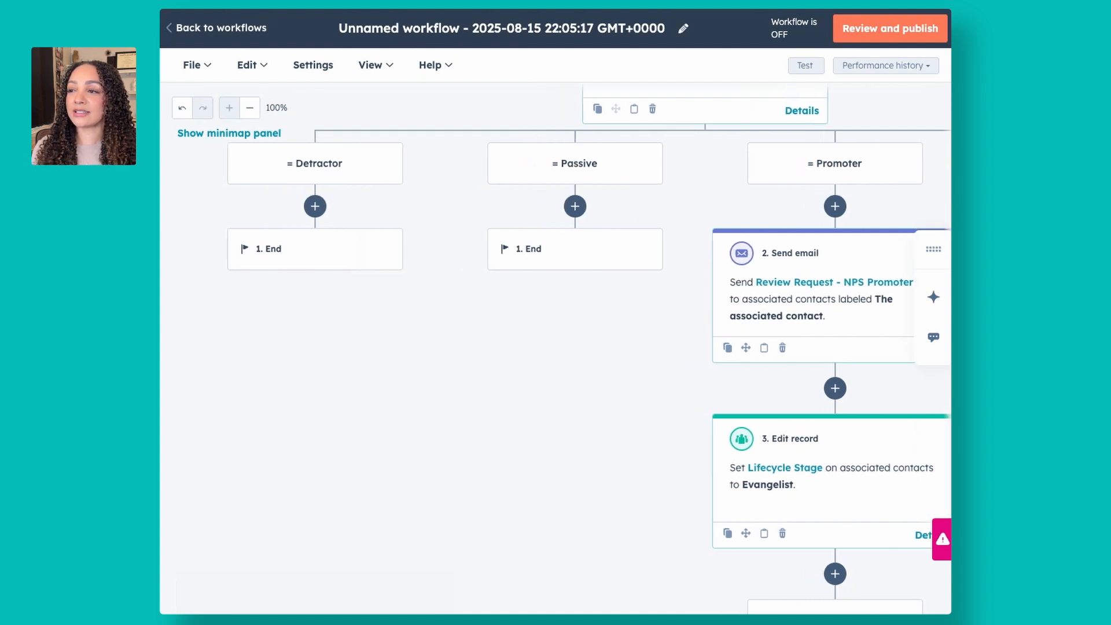
click(573, 208)
click(293, 444)
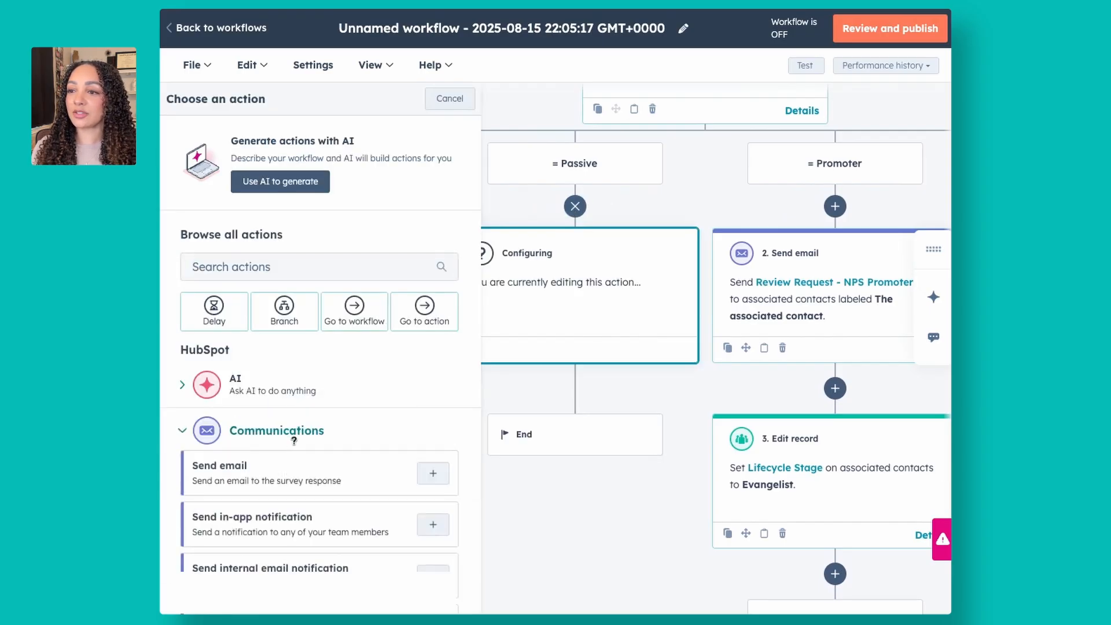
scroll(359, 431, down, 1)
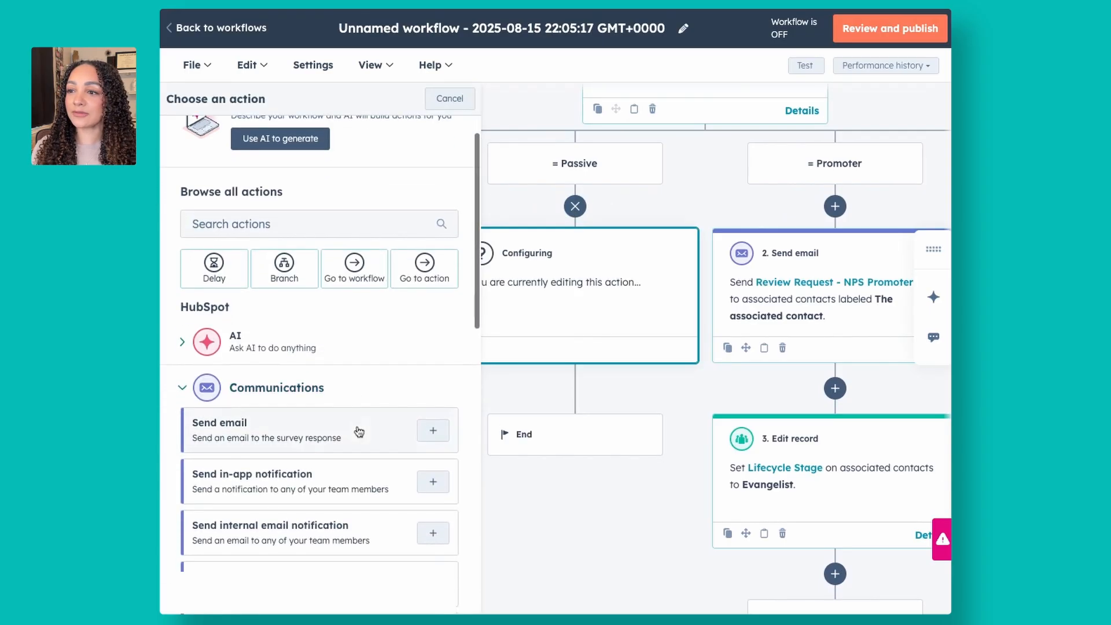
click(359, 431)
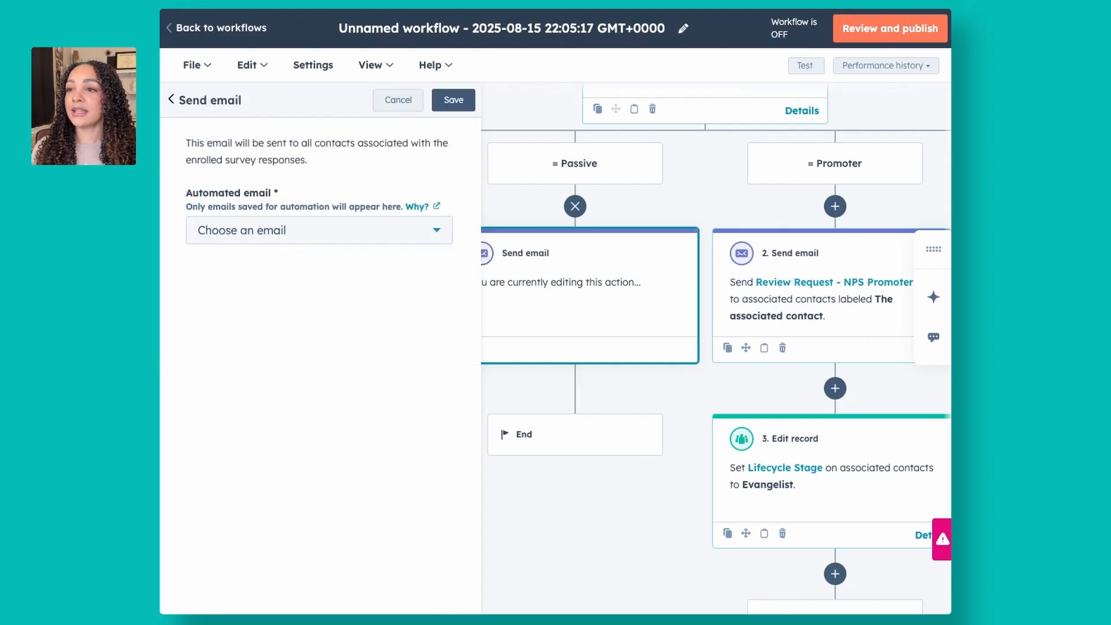
click(288, 229)
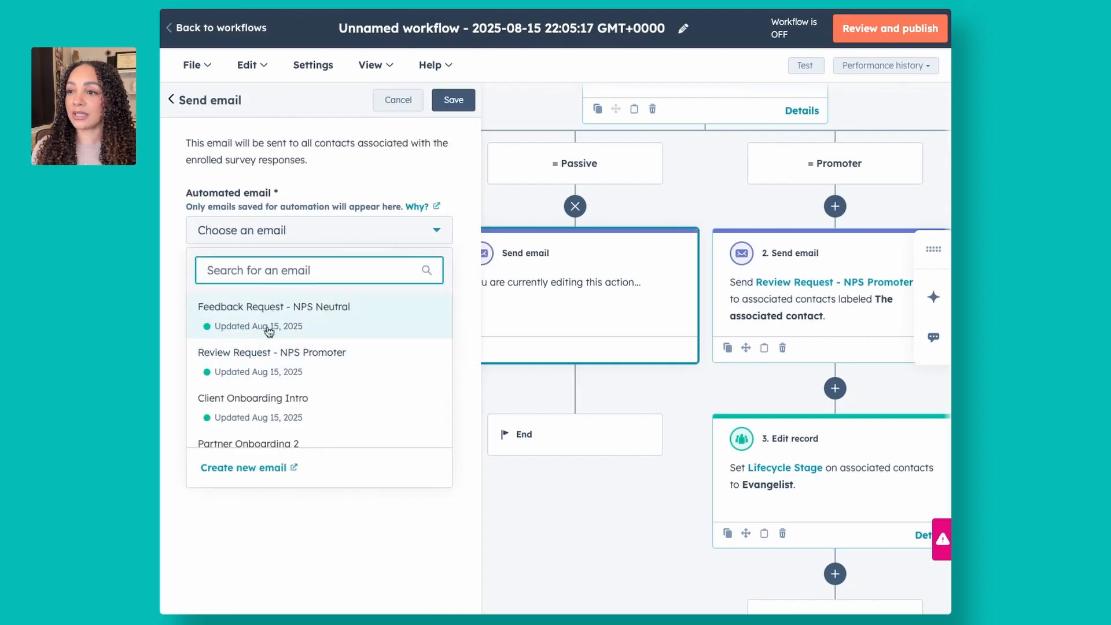
click(342, 327)
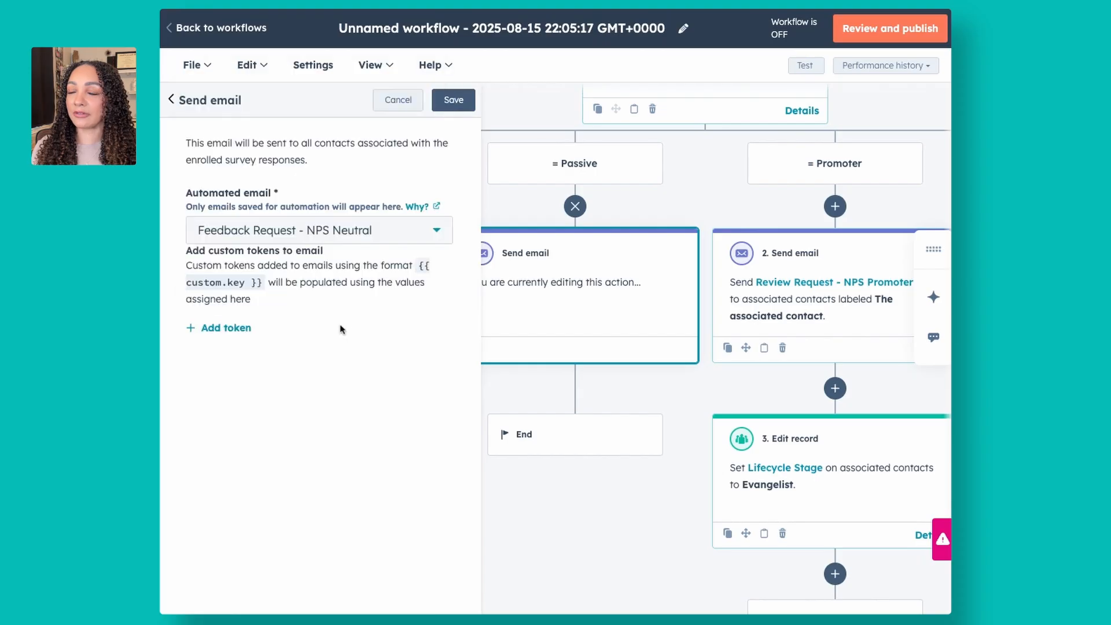
click(454, 100)
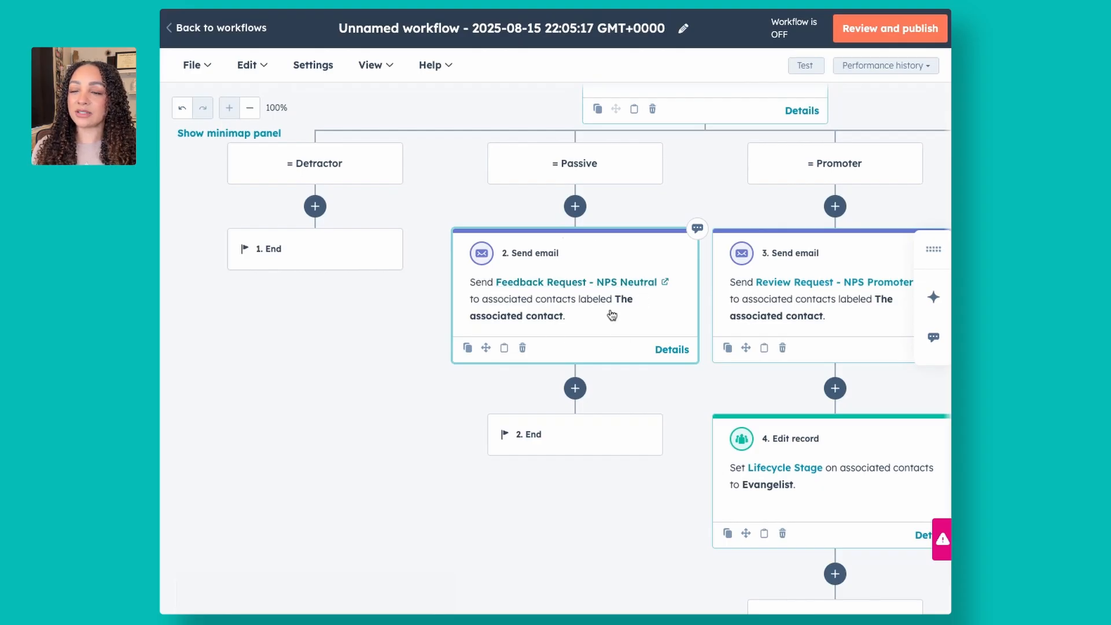
Search the actions for "task" and add a Create task action after the Passive branch's email
scroll(600, 319, down, 1)
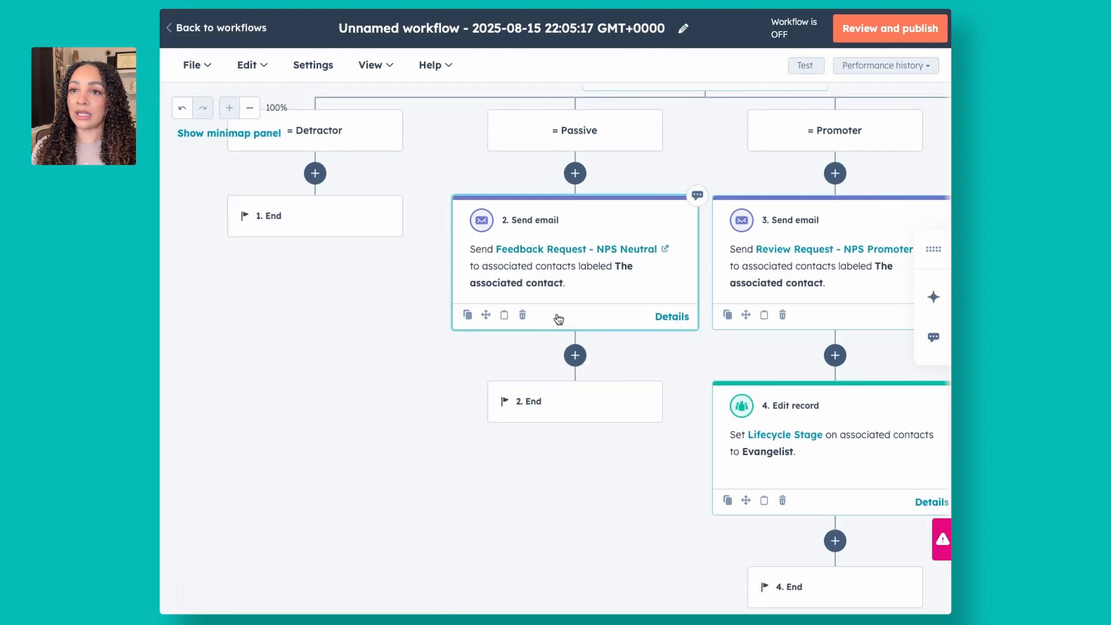
click(574, 354)
text(task)
click(290, 441)
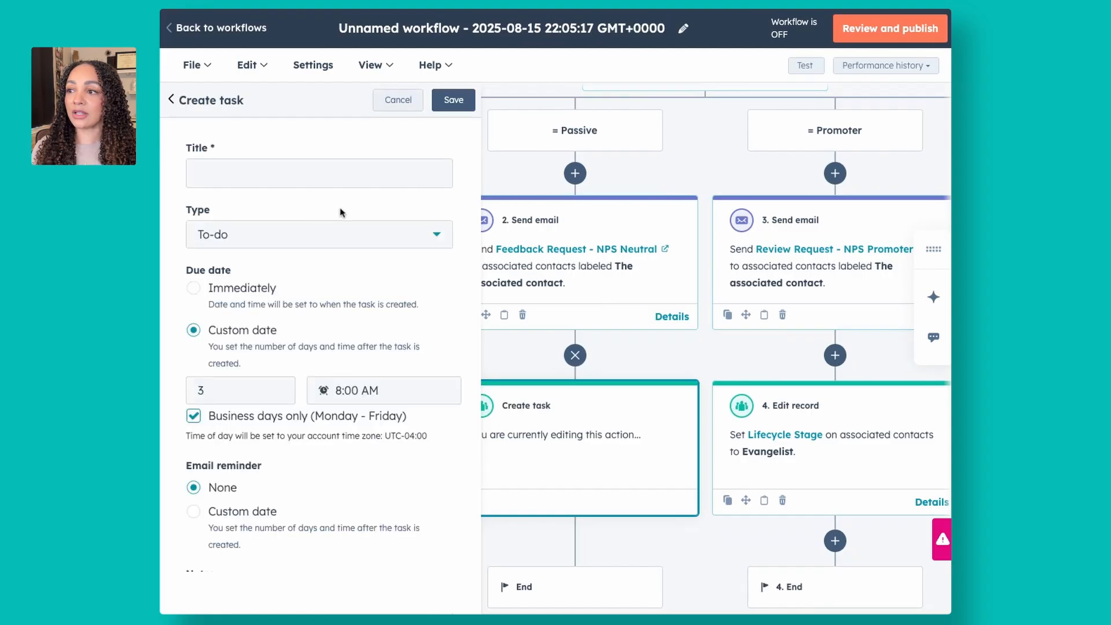
scroll(341, 212, down, 2)
scroll(341, 212, up, 1)
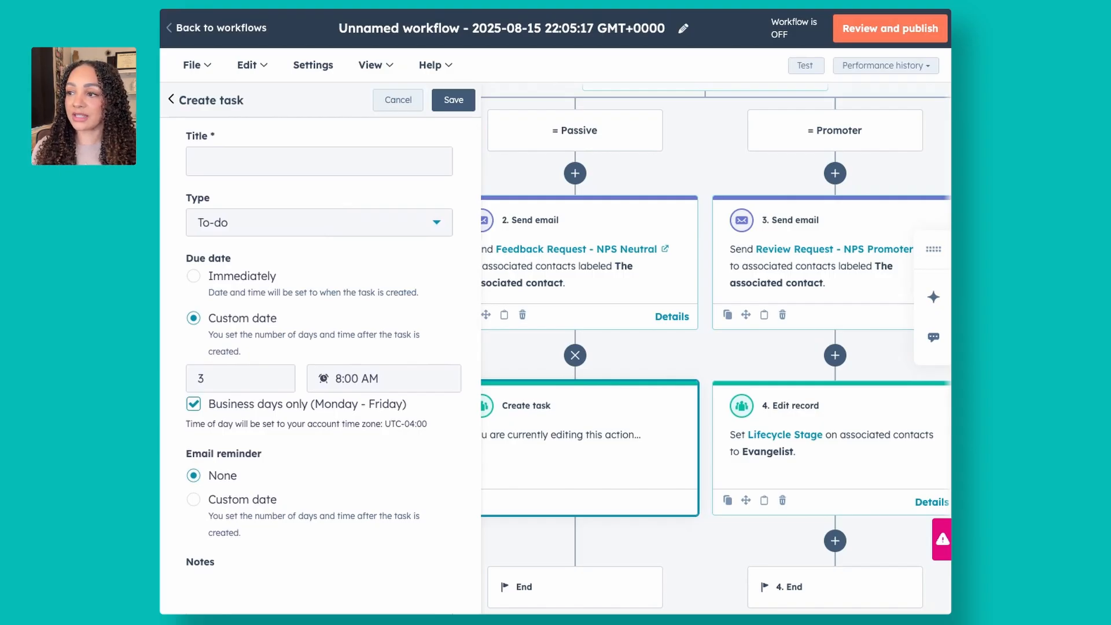
Enter "Neutral NPS Response- Review" as the task's title
click(275, 160)
text(Neutral)
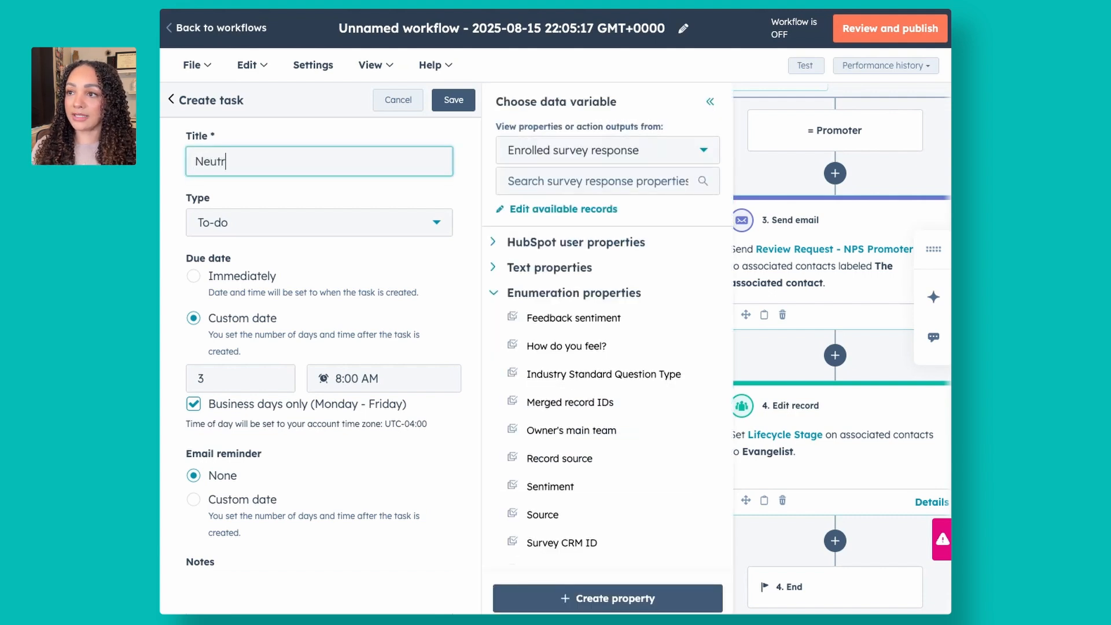
text(NP)
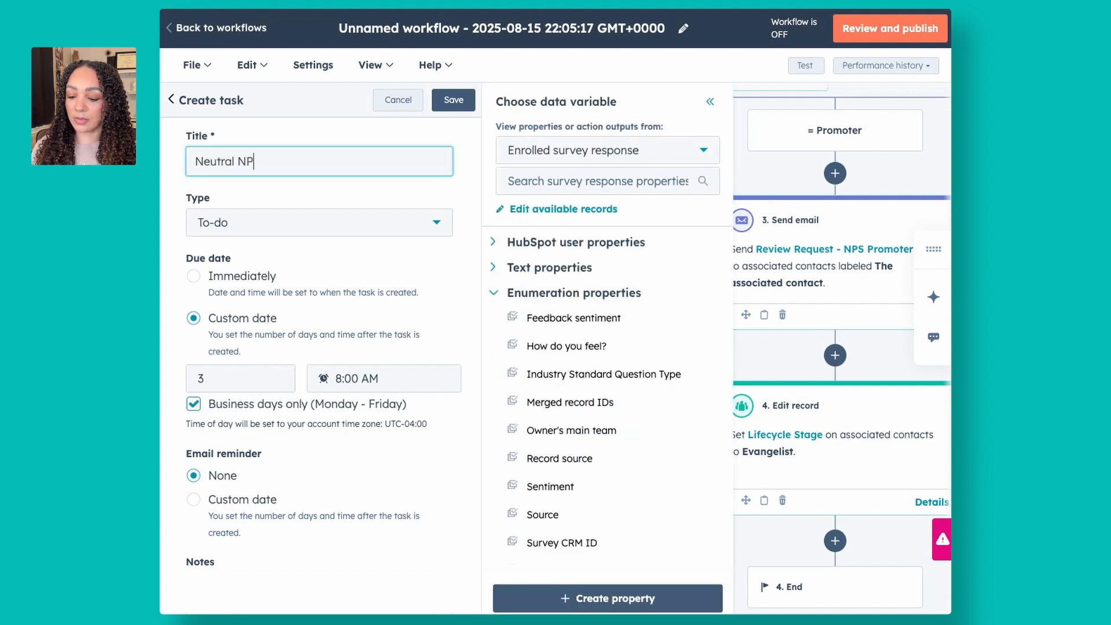
text(S S)
key(BackSpace)
text(Response-)
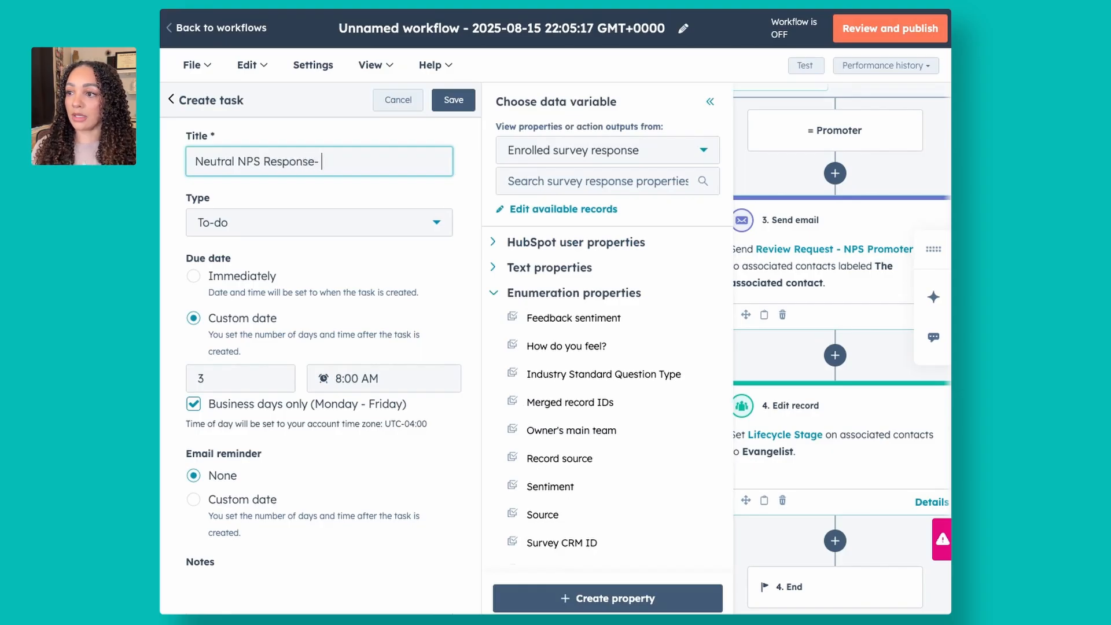
text( Review)
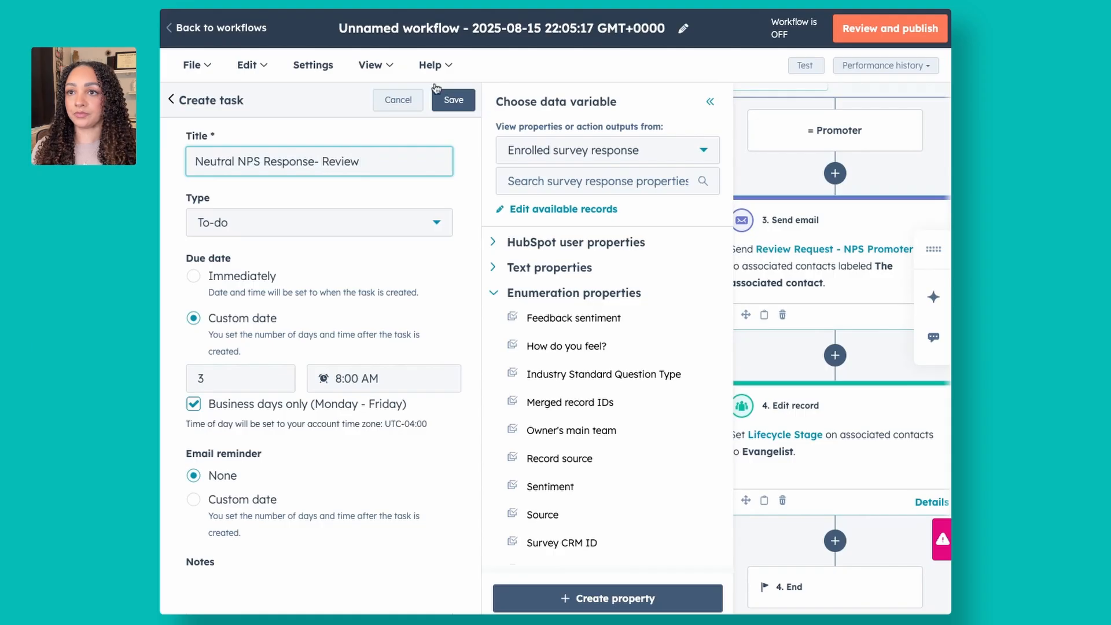
Start adding a record source to the data variables available to the task, and name it Contact
click(584, 160)
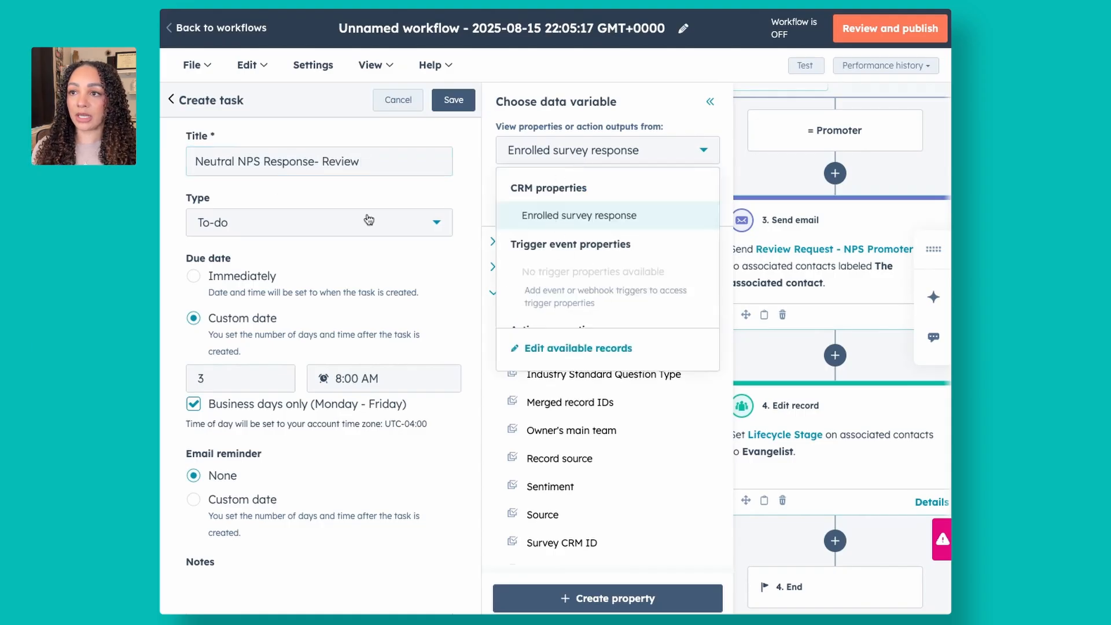
click(570, 348)
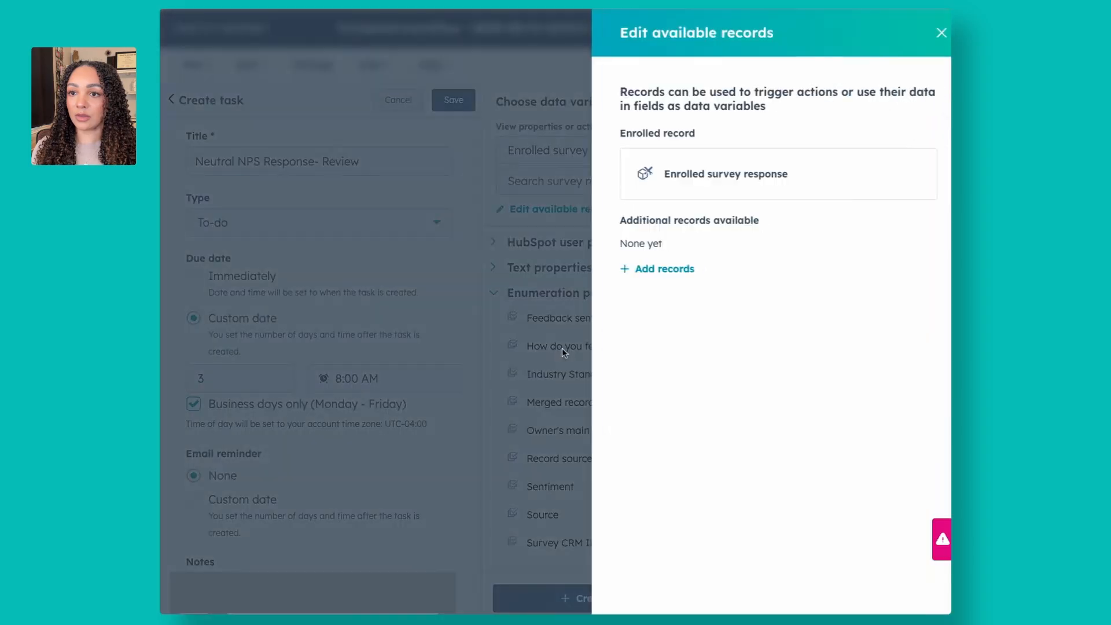
click(651, 269)
click(668, 215)
text(Contact)
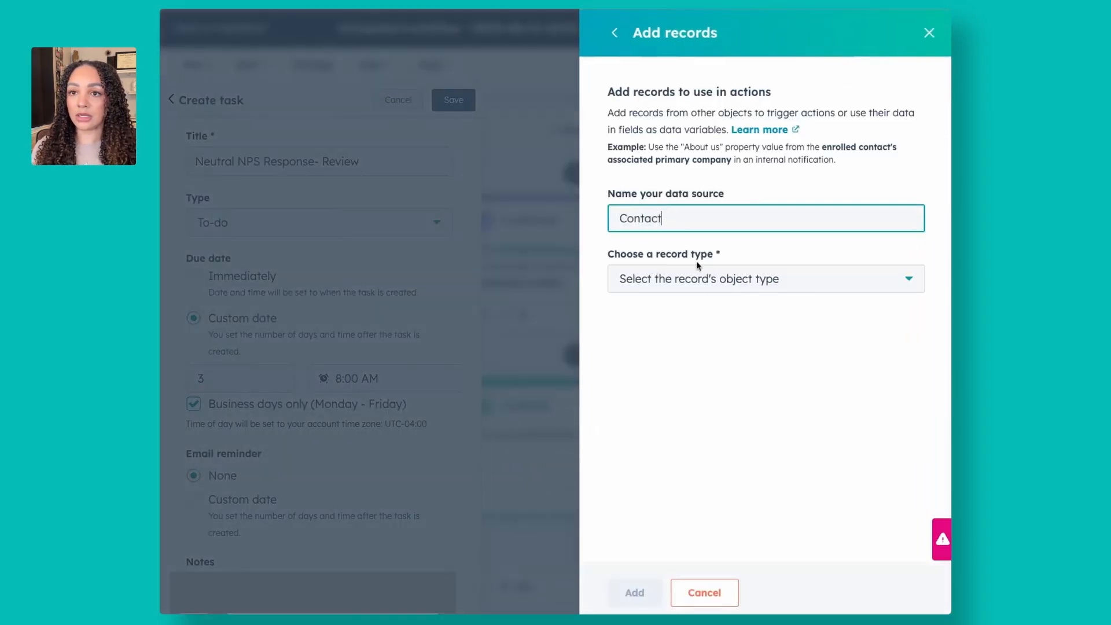
Set the source's record type to Contact with the condition "If associated to the enrolled survey response", and add it
click(696, 280)
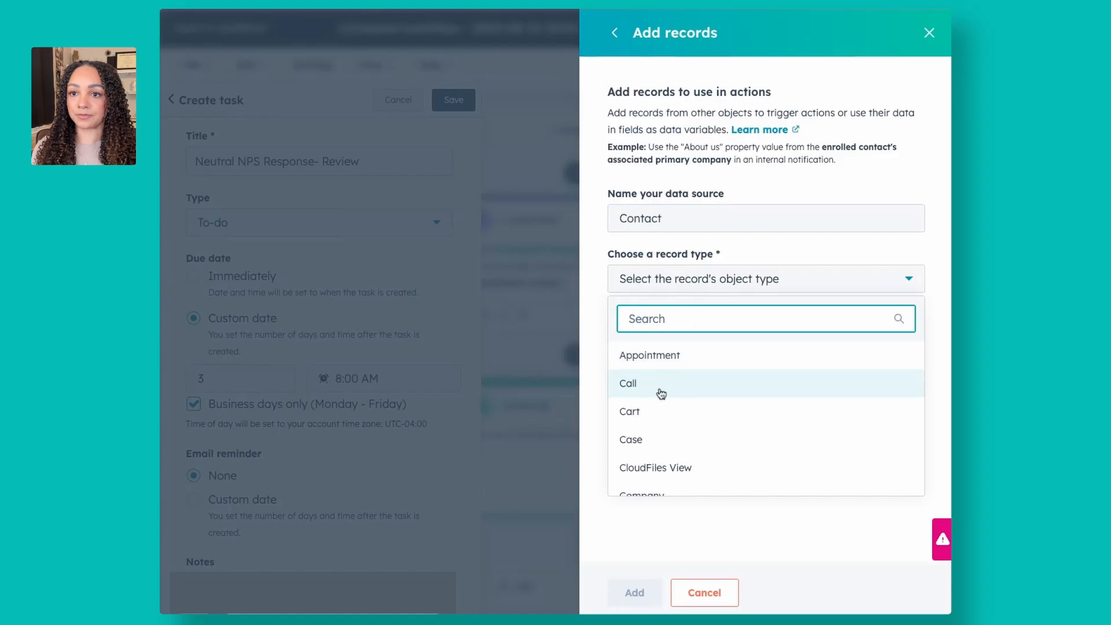
text(cot)
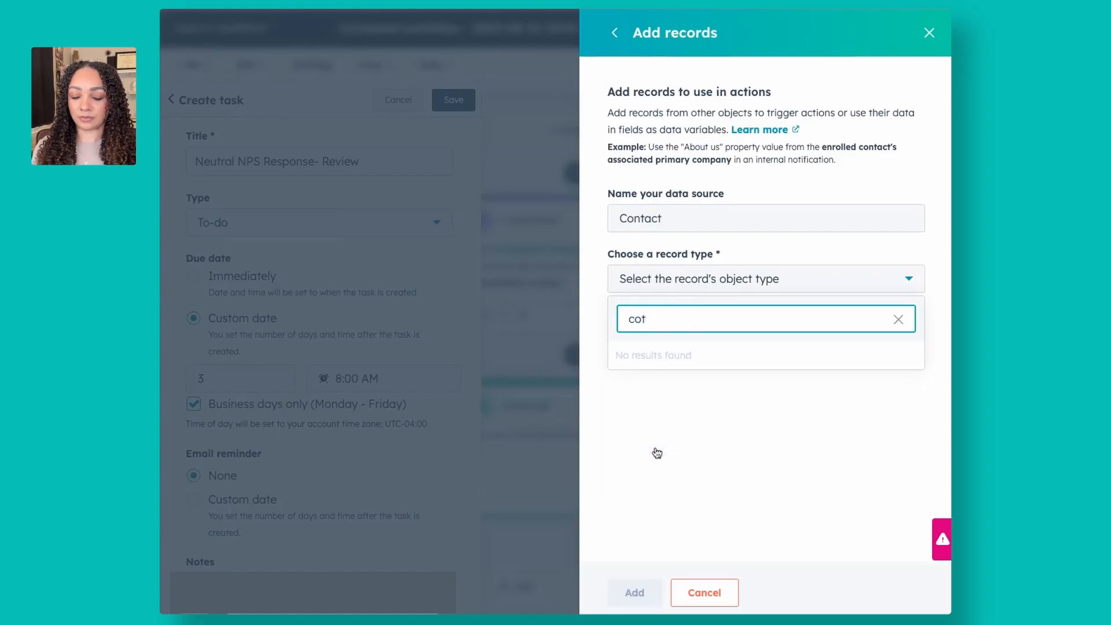
key(BackSpace)
text(n)
click(653, 349)
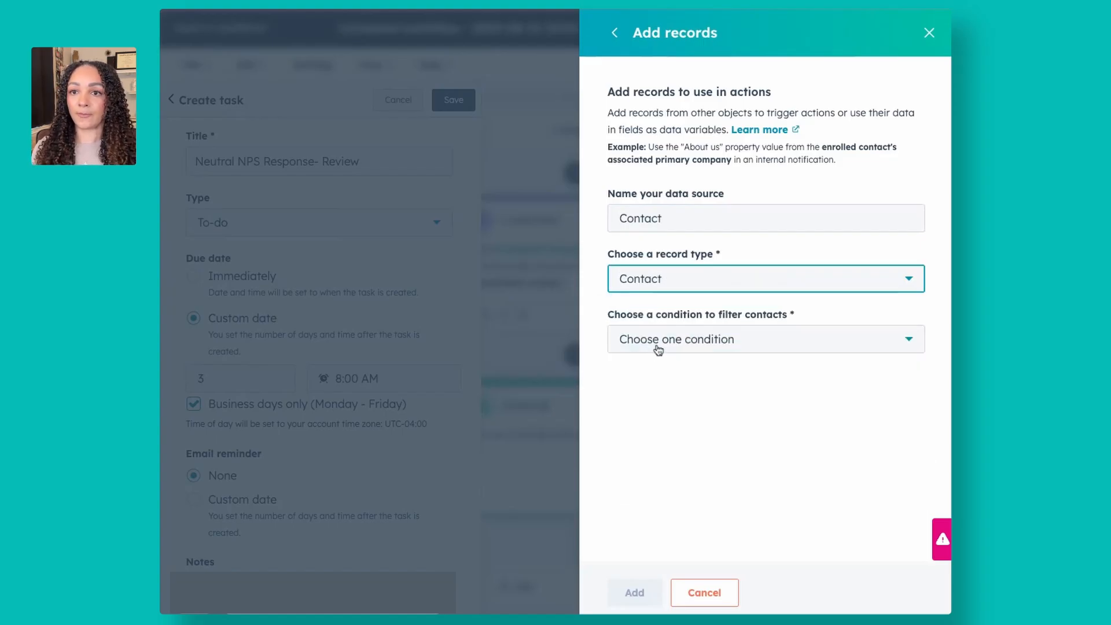
click(658, 348)
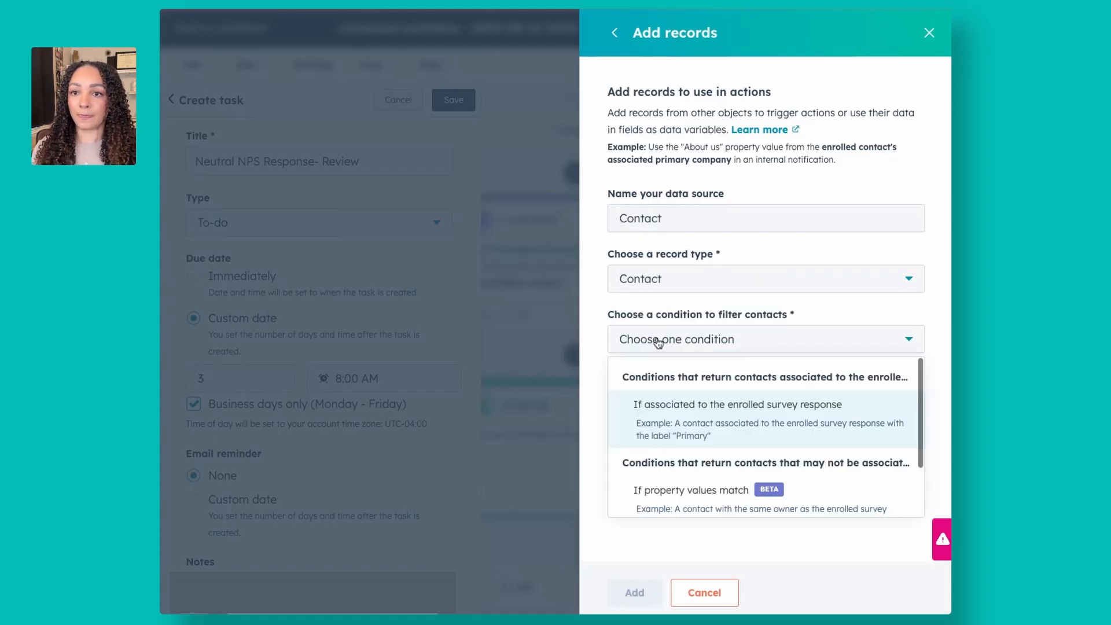
click(733, 425)
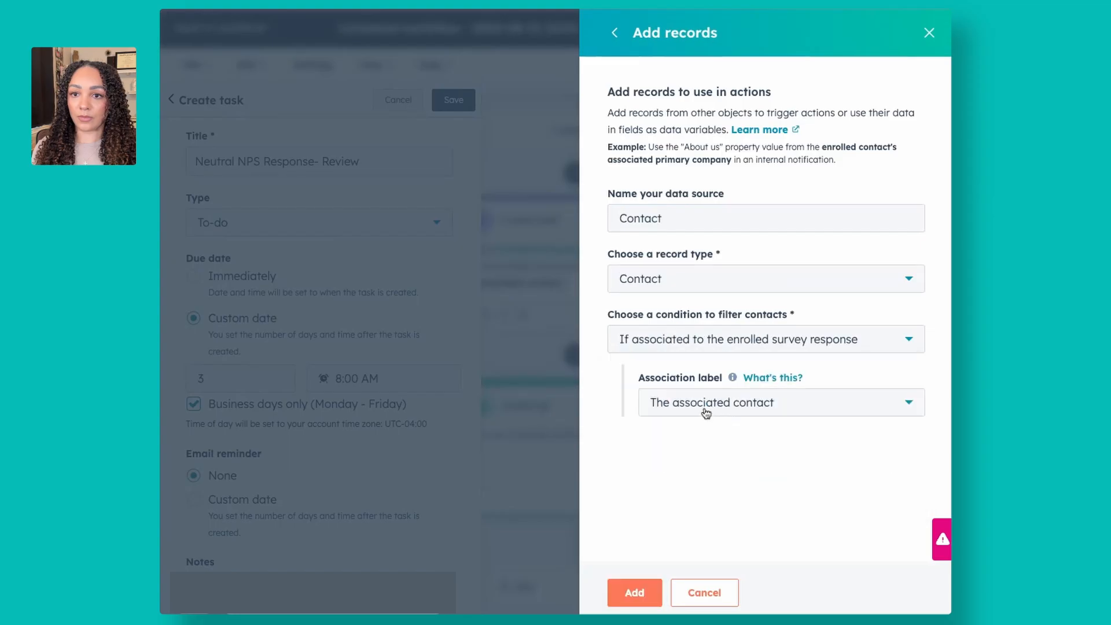
click(640, 581)
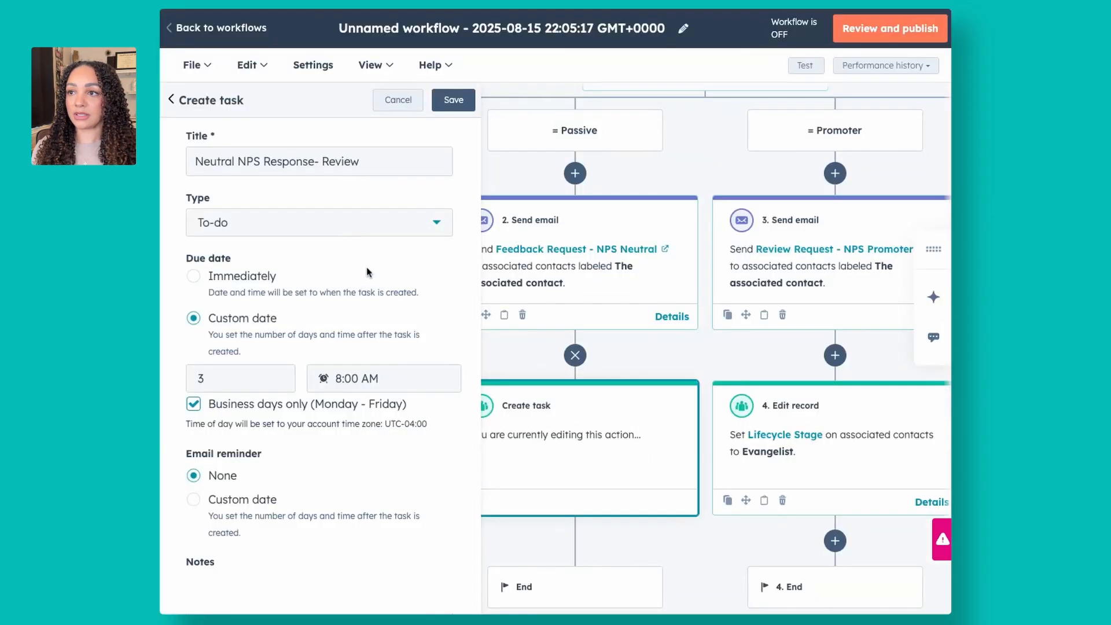
Extend the task title with the Contact source's First Name and Last Name variables, followed by ", create an action plan"
click(383, 161)
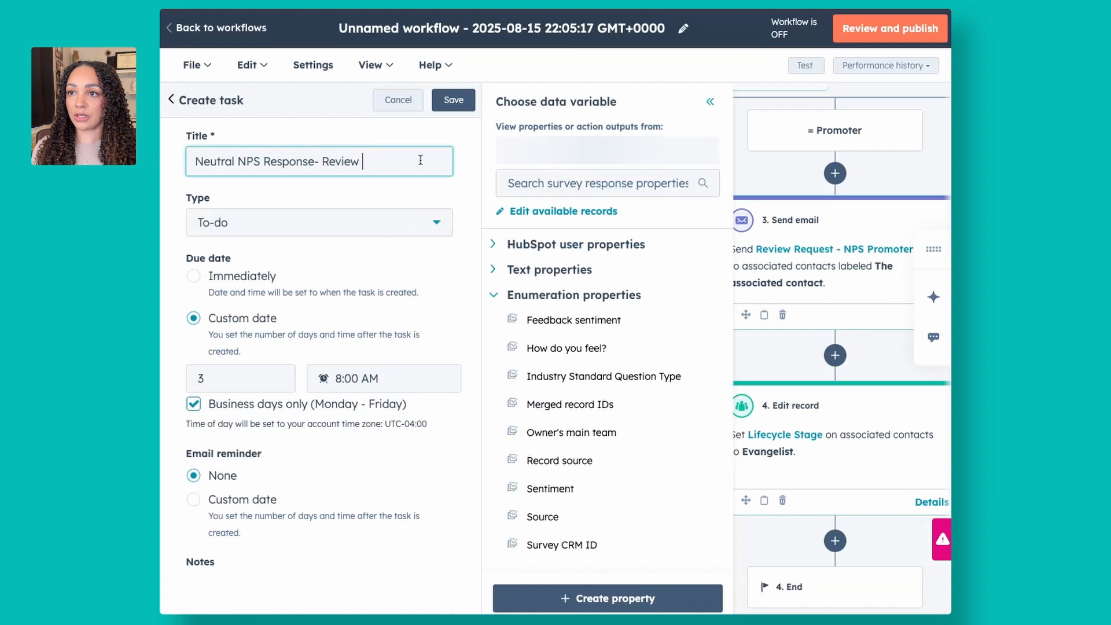
click(583, 152)
click(576, 249)
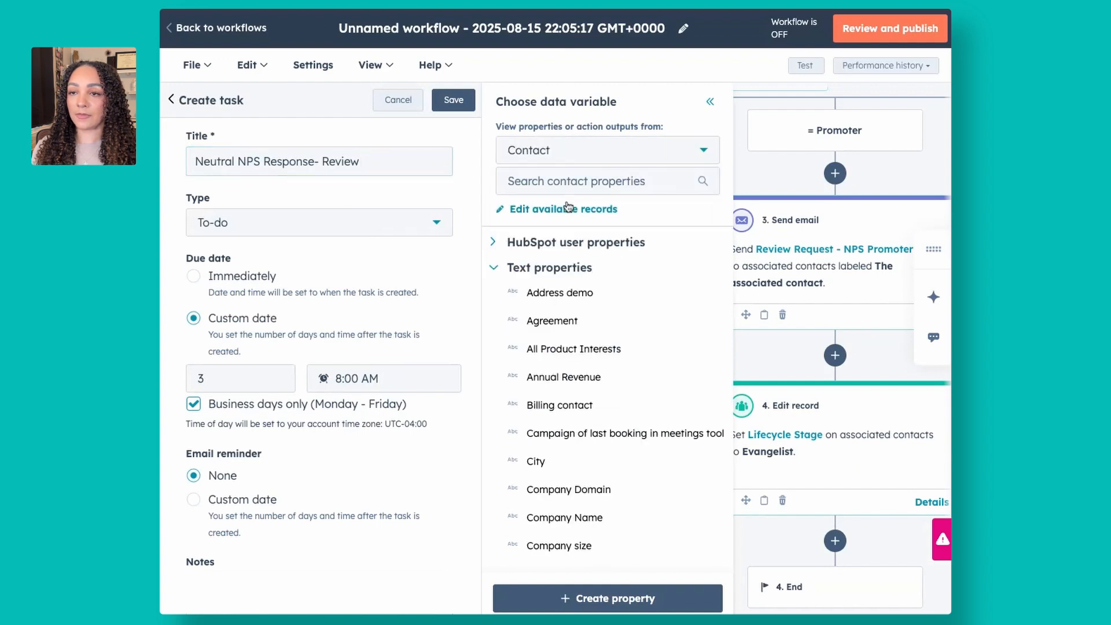
text(first )
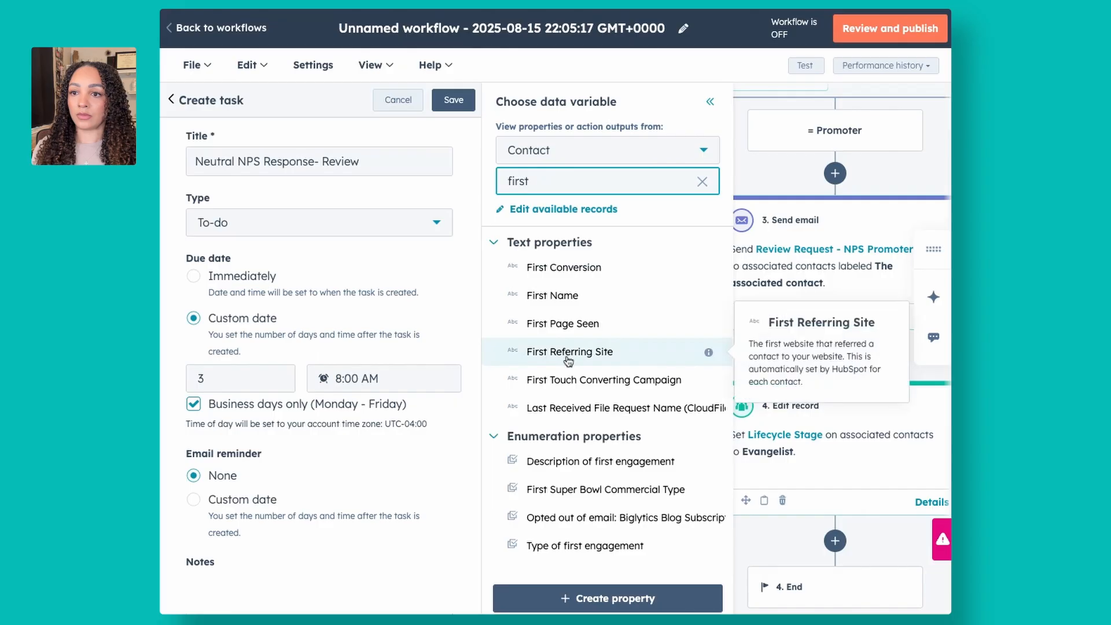
text(name)
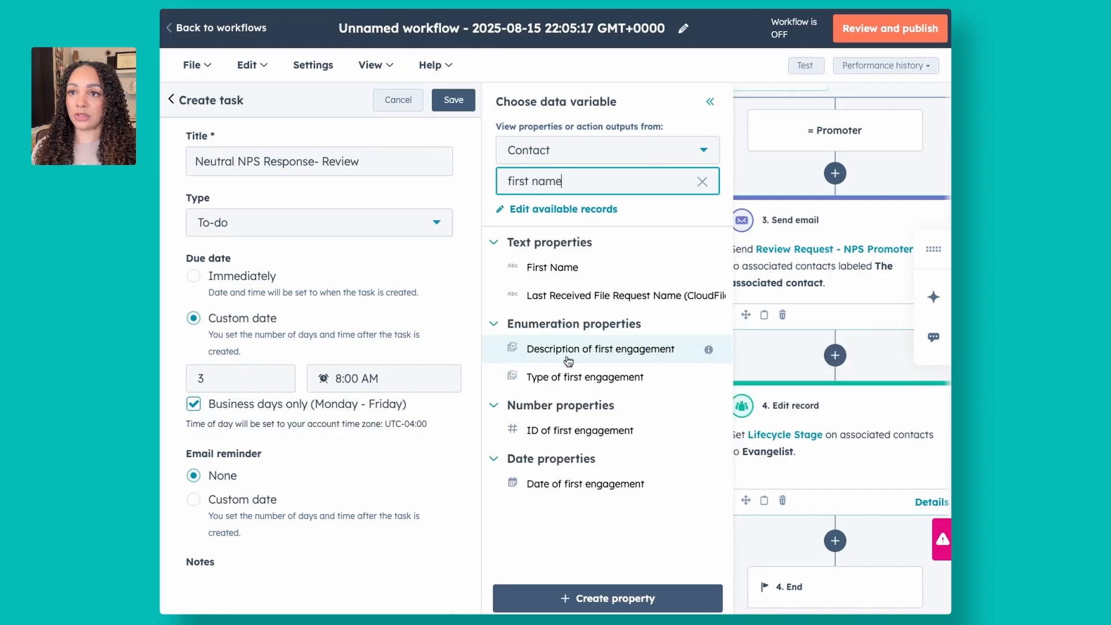
click(553, 267)
double_click(524, 181)
text(last)
click(568, 295)
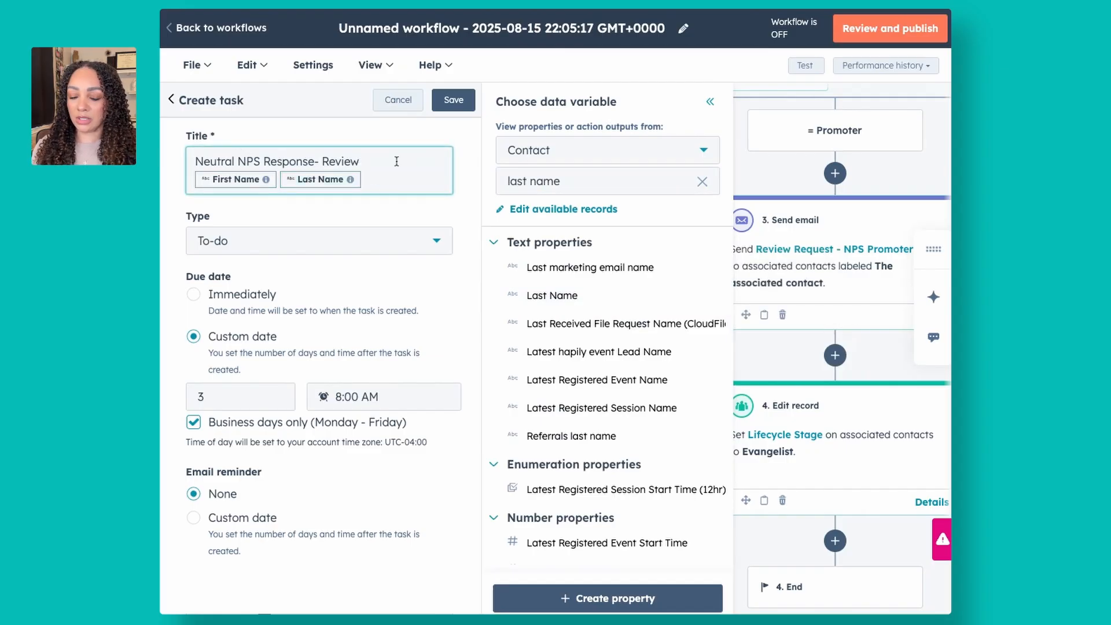
text(, crea)
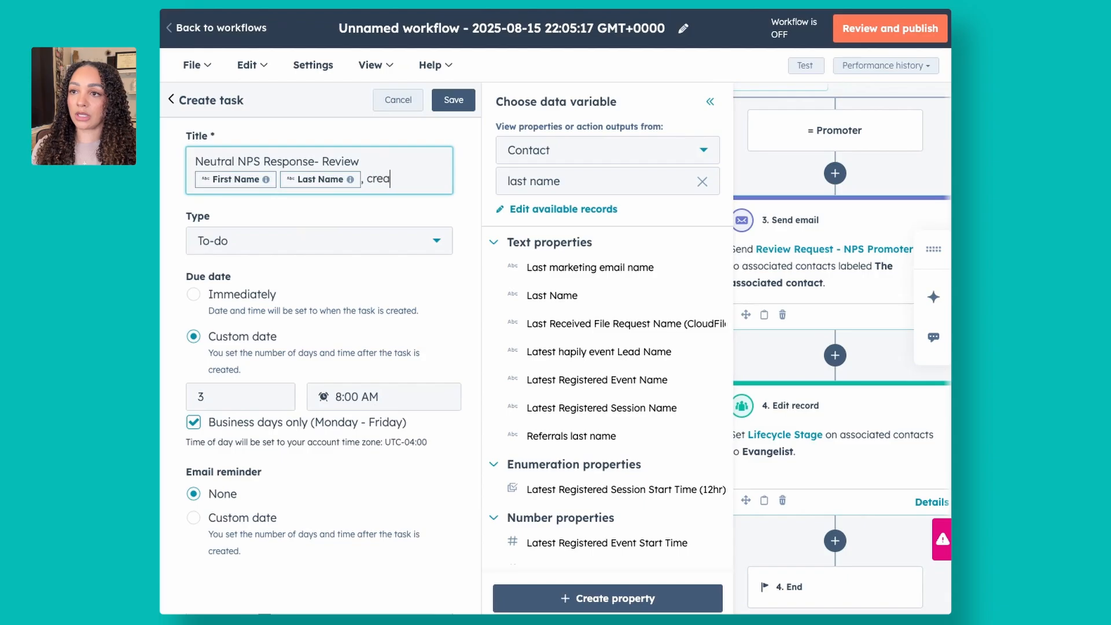
text(te an action plan)
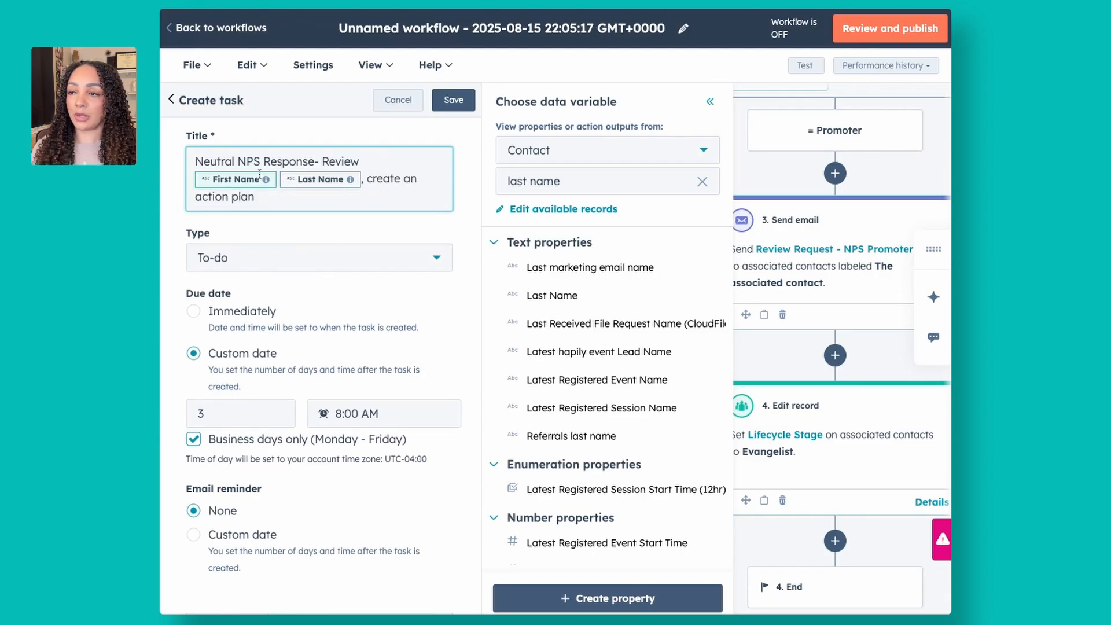
Set the task's due date to a custom date 7 business days after the task is created
scroll(308, 256, down, 1)
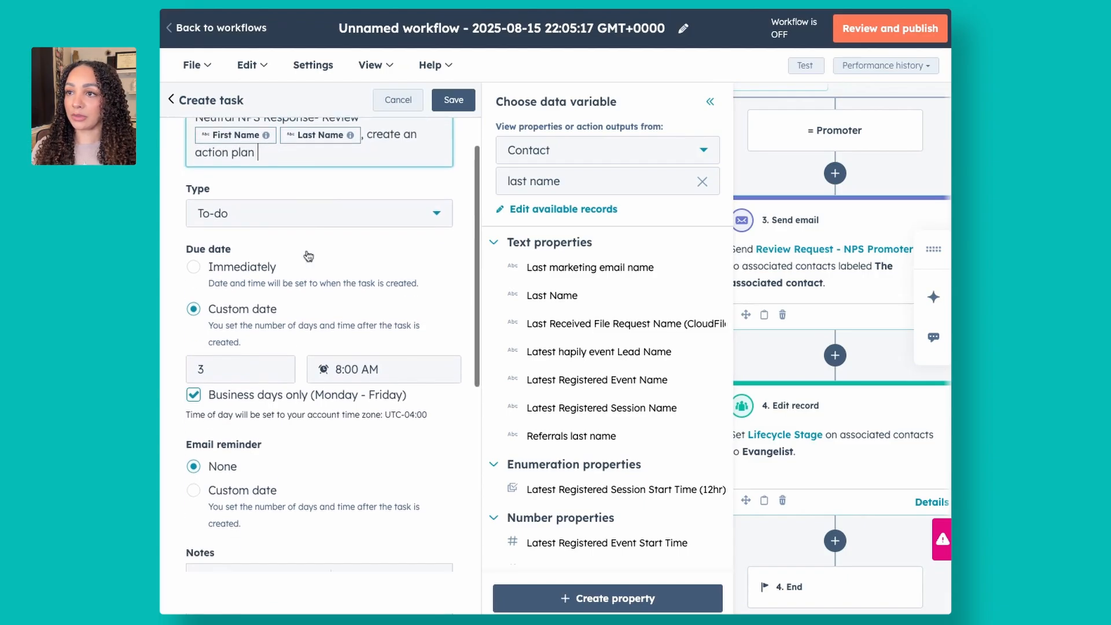
click(221, 270)
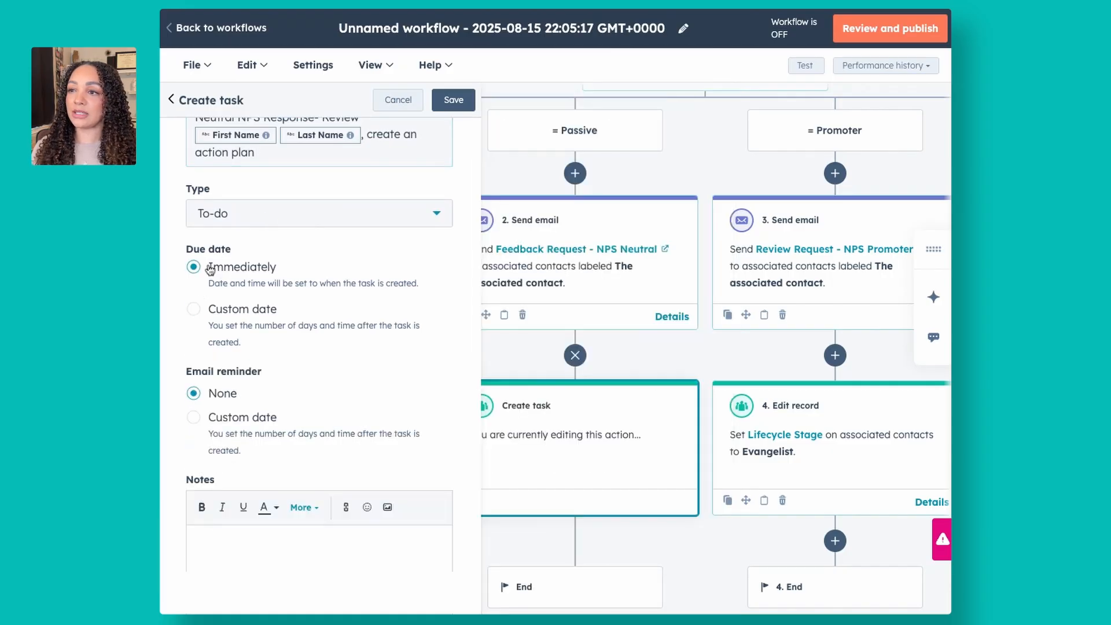
click(203, 313)
click(252, 368)
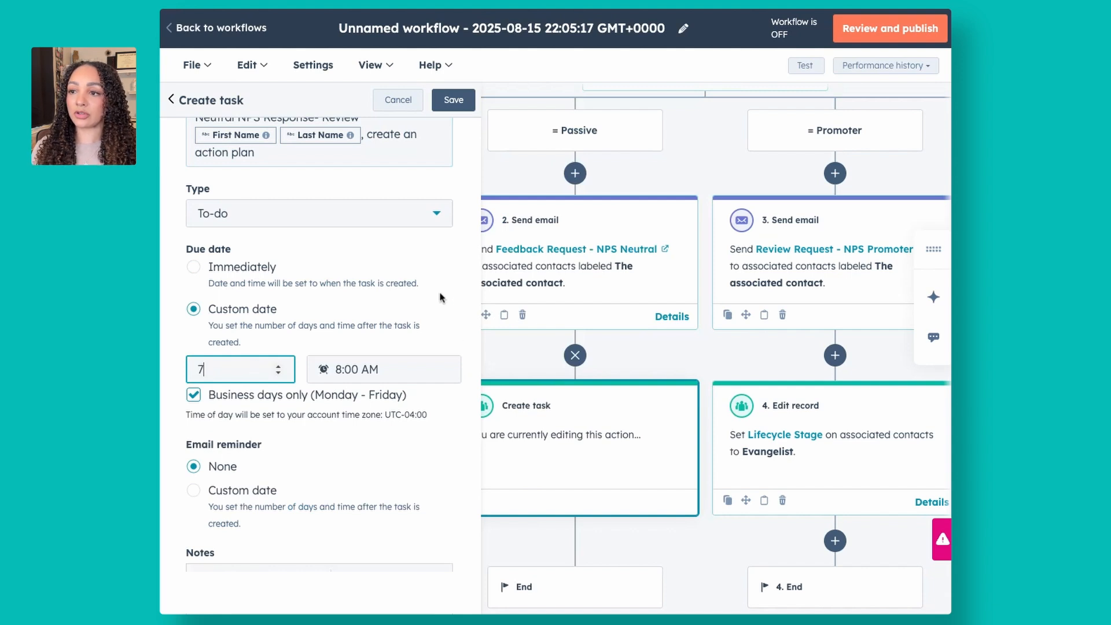
scroll(440, 298, up, 1)
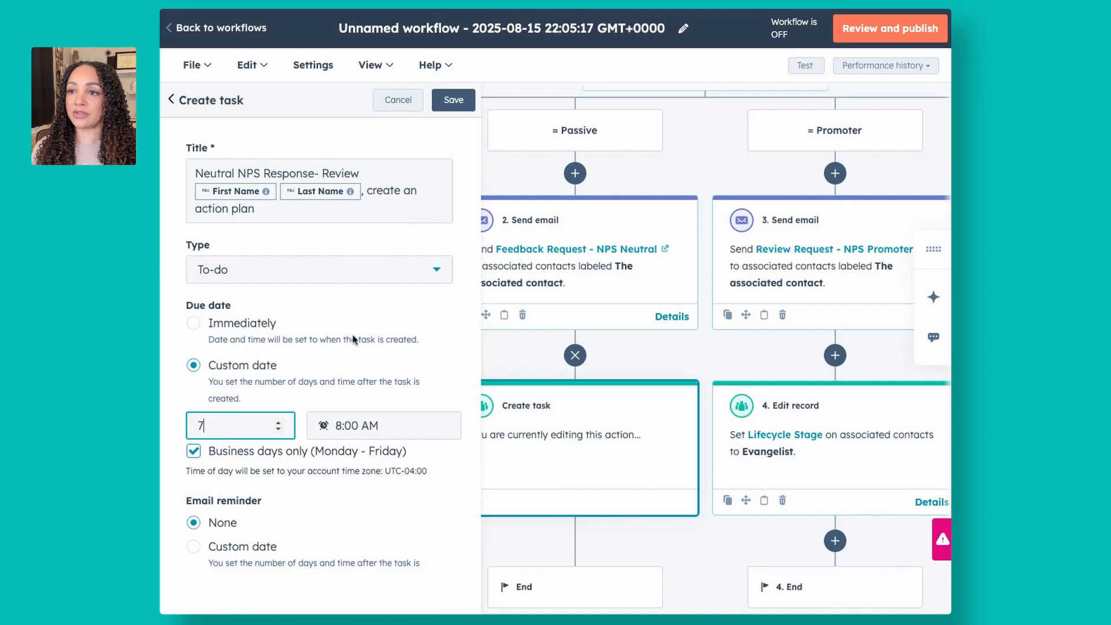
Assign the task to an existing owner of the survey response and save the task action
scroll(407, 334, down, 3)
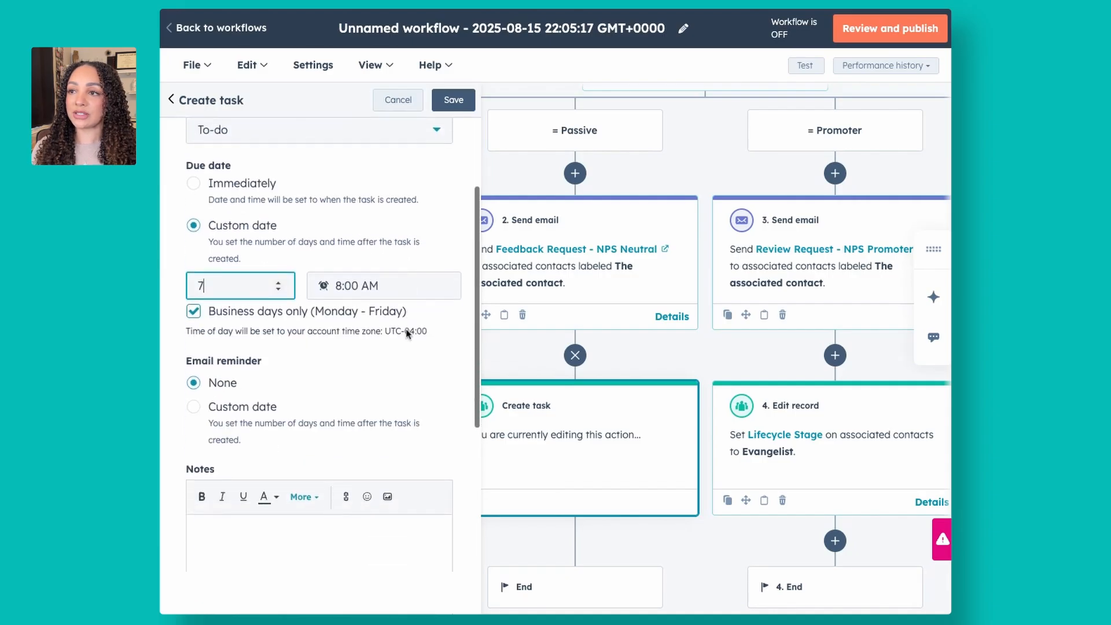
scroll(381, 444, down, 5)
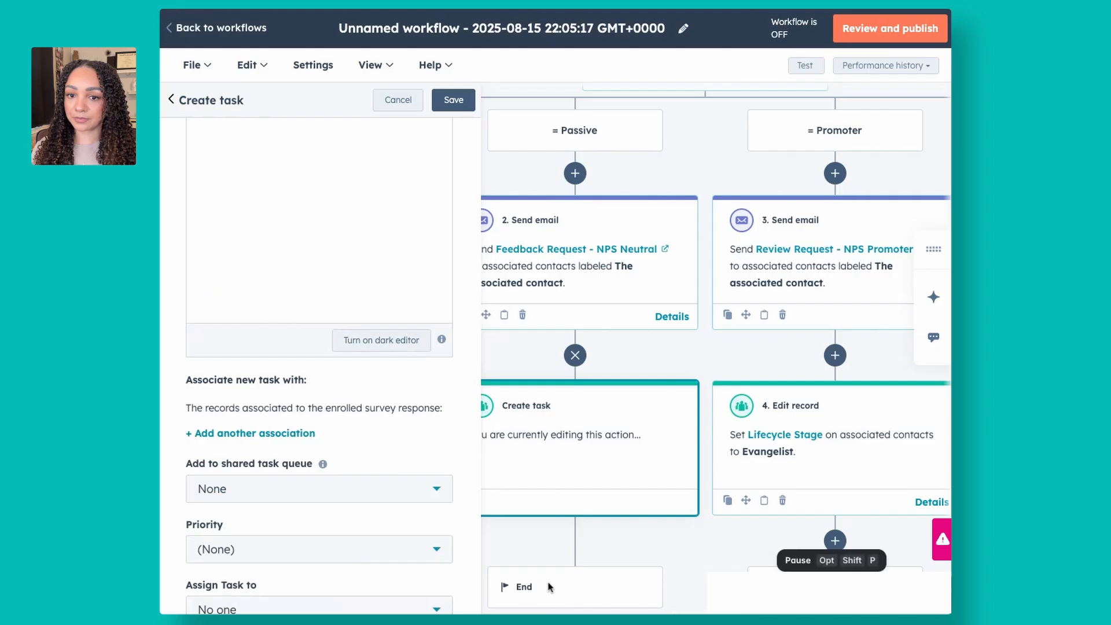
click(295, 609)
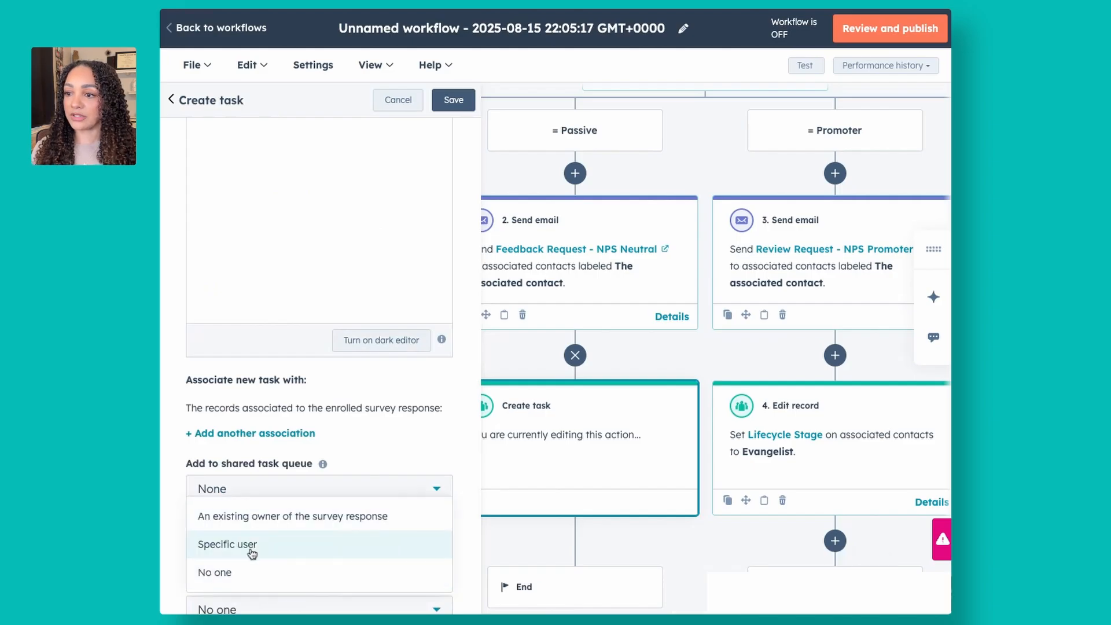
click(258, 517)
scroll(274, 529, down, 1)
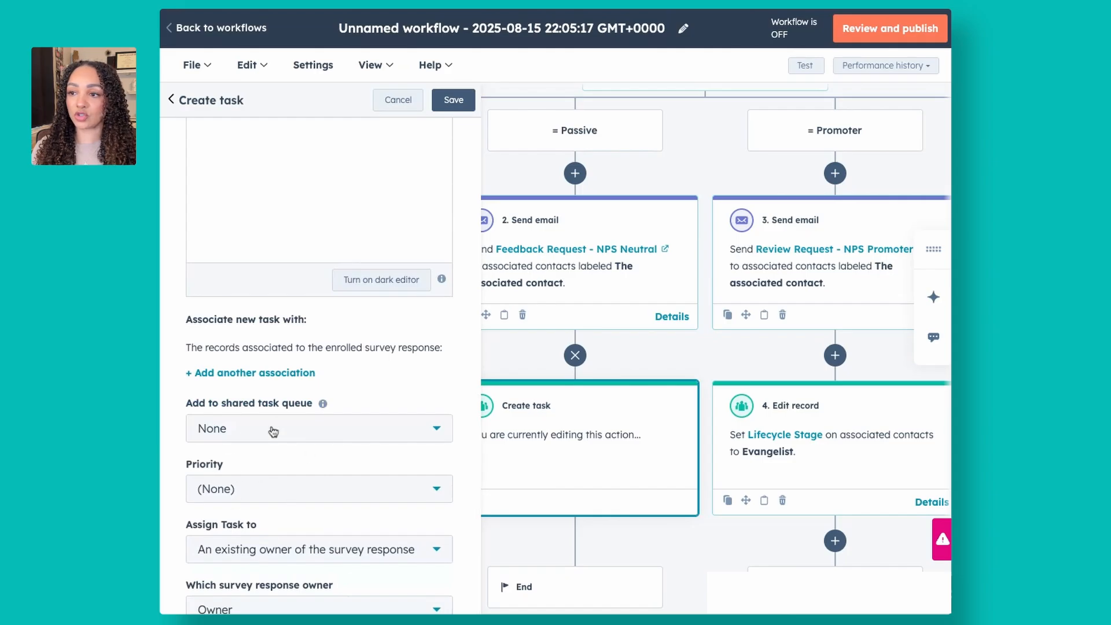
scroll(277, 431, up, 10)
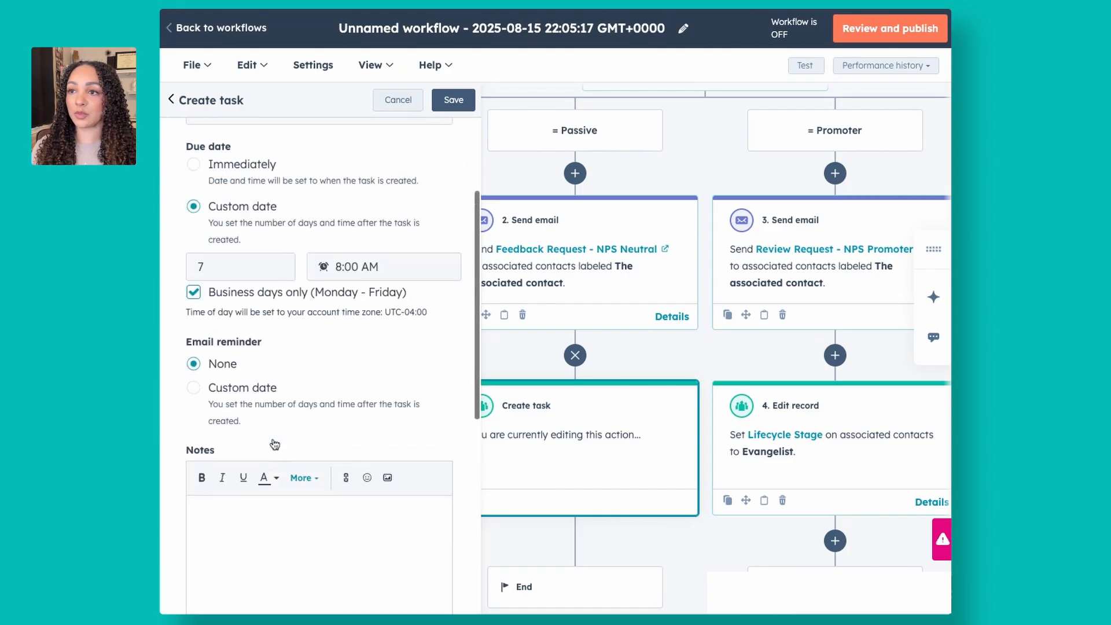
click(453, 100)
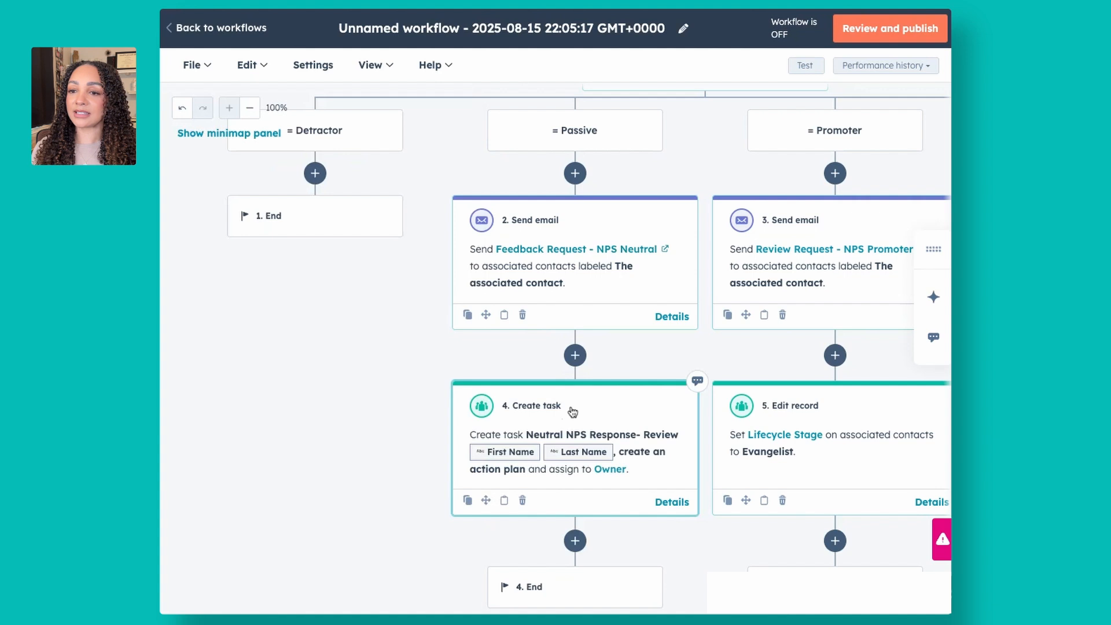
Add a Send internal email notification action to the Detractor branch
scroll(572, 409, left, 2)
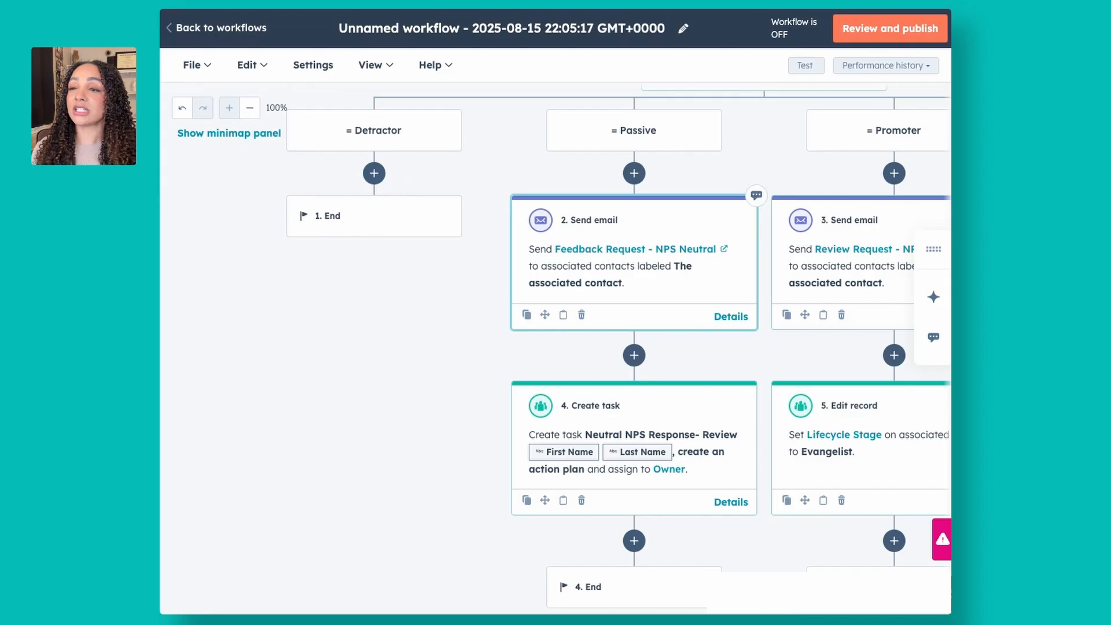
click(374, 173)
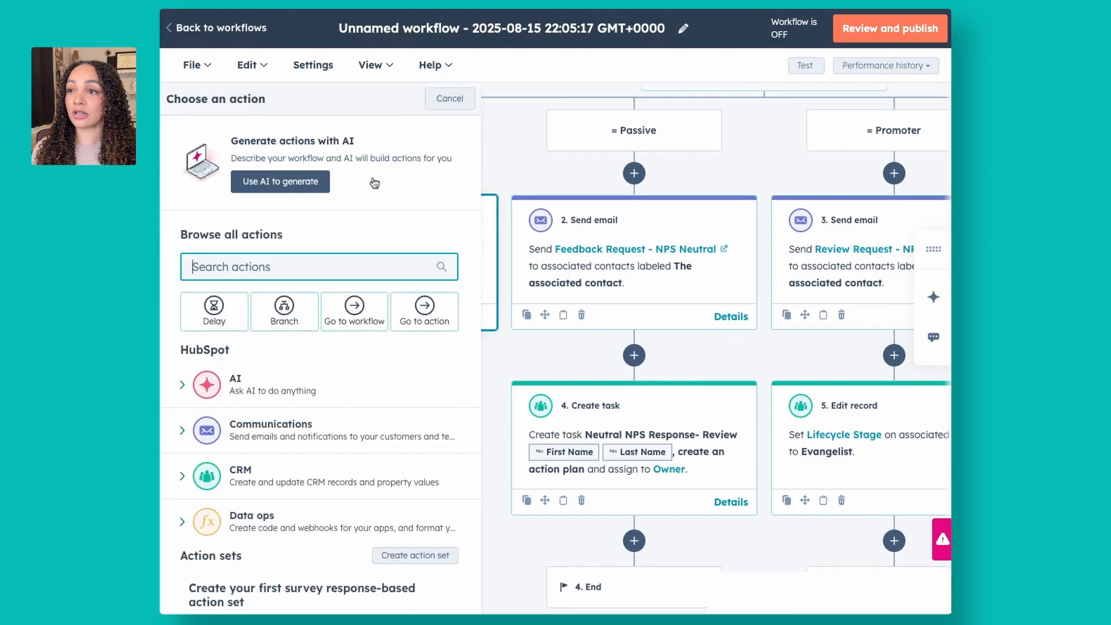
click(271, 428)
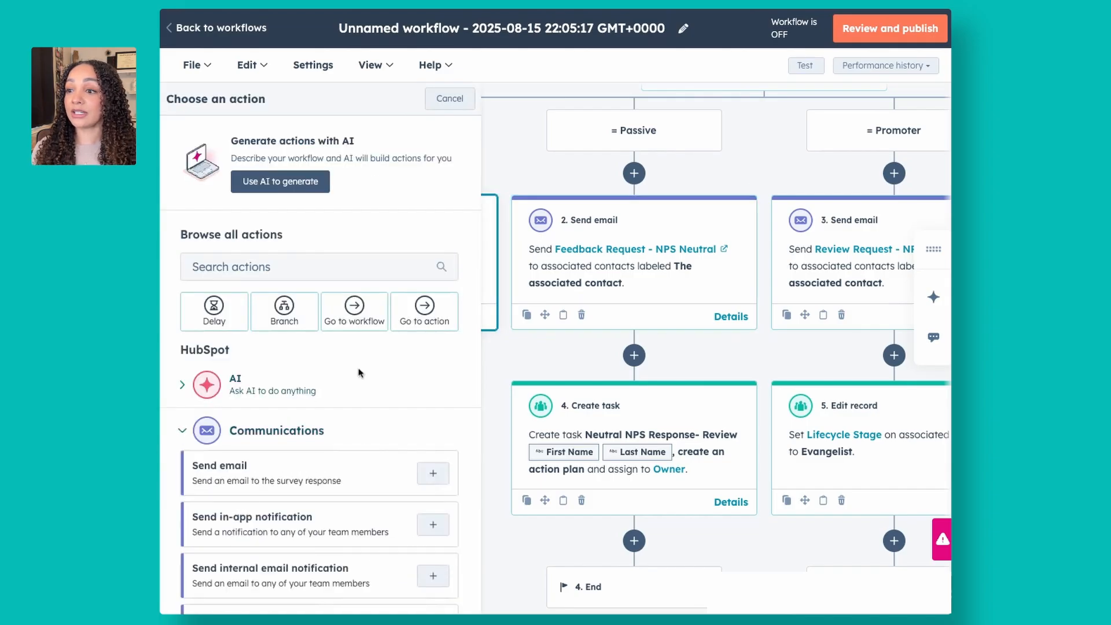
scroll(359, 374, down, 3)
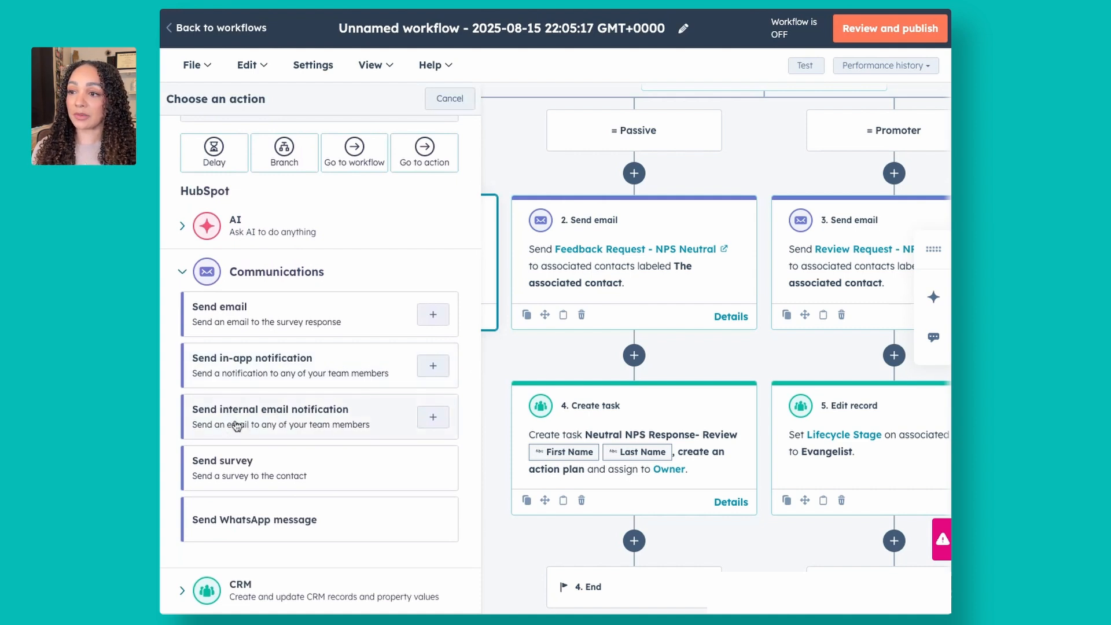
click(269, 426)
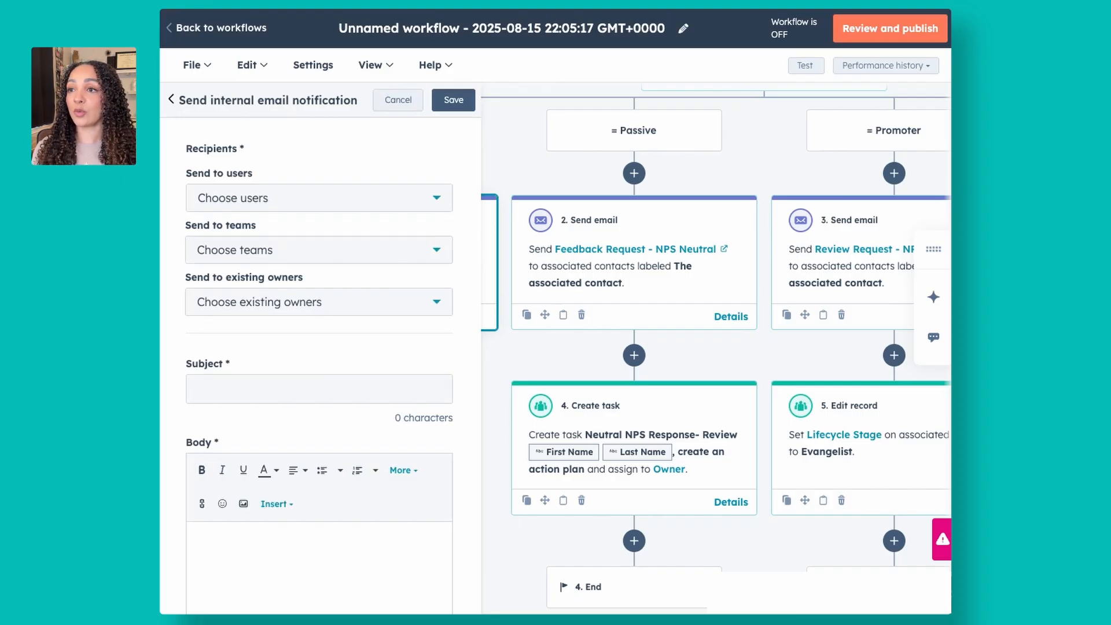
Set the notification's recipients to the existing Owner and the first team in the teams list
click(319, 302)
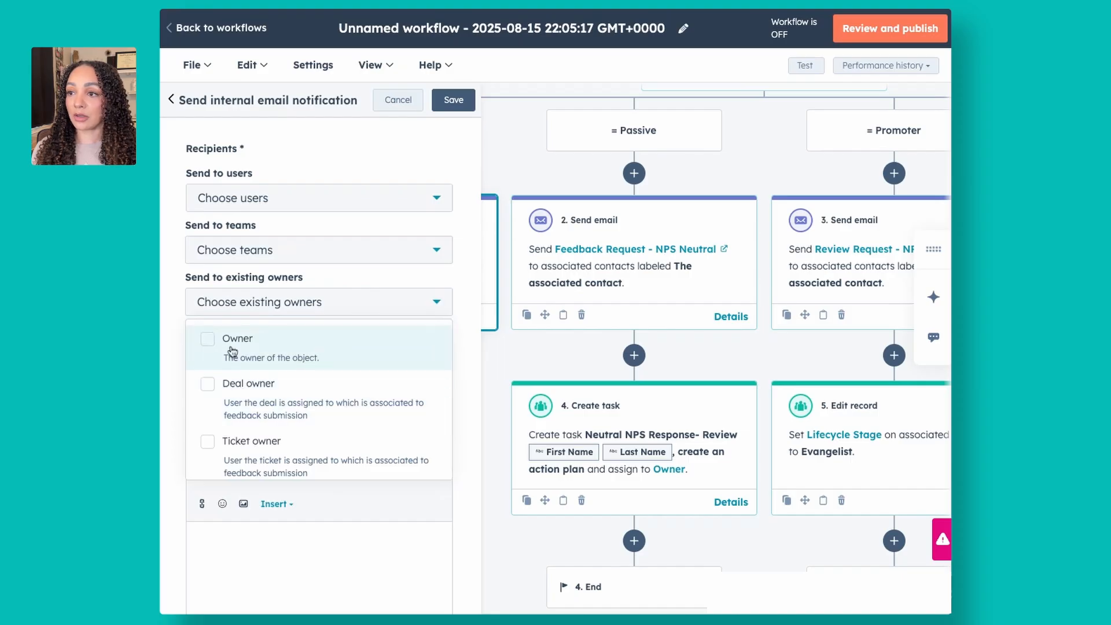
click(213, 340)
click(458, 283)
click(416, 255)
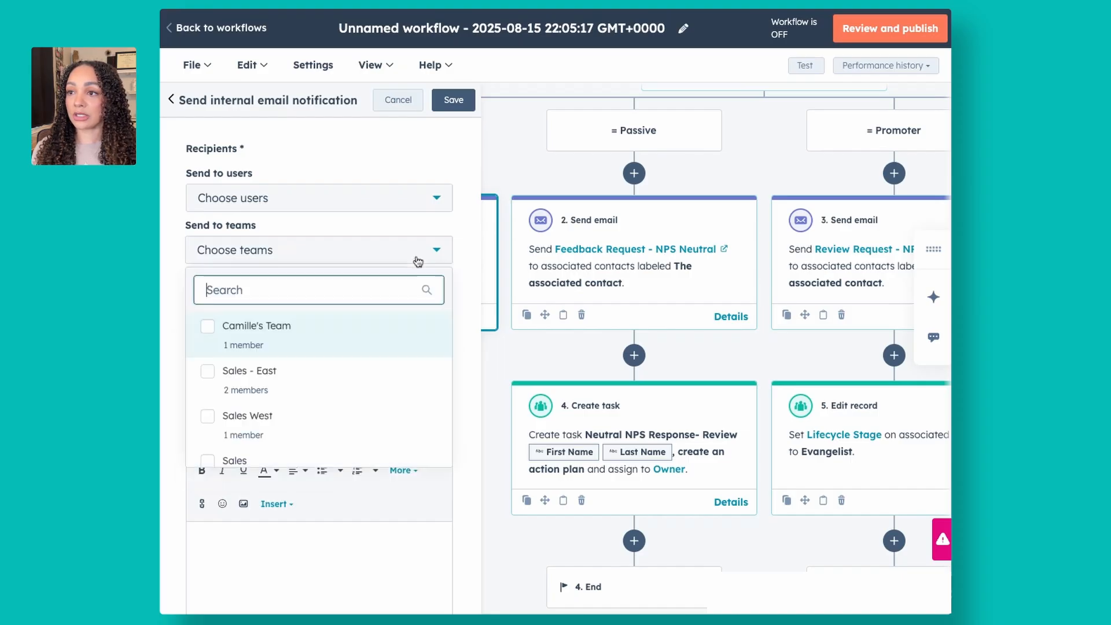
click(249, 331)
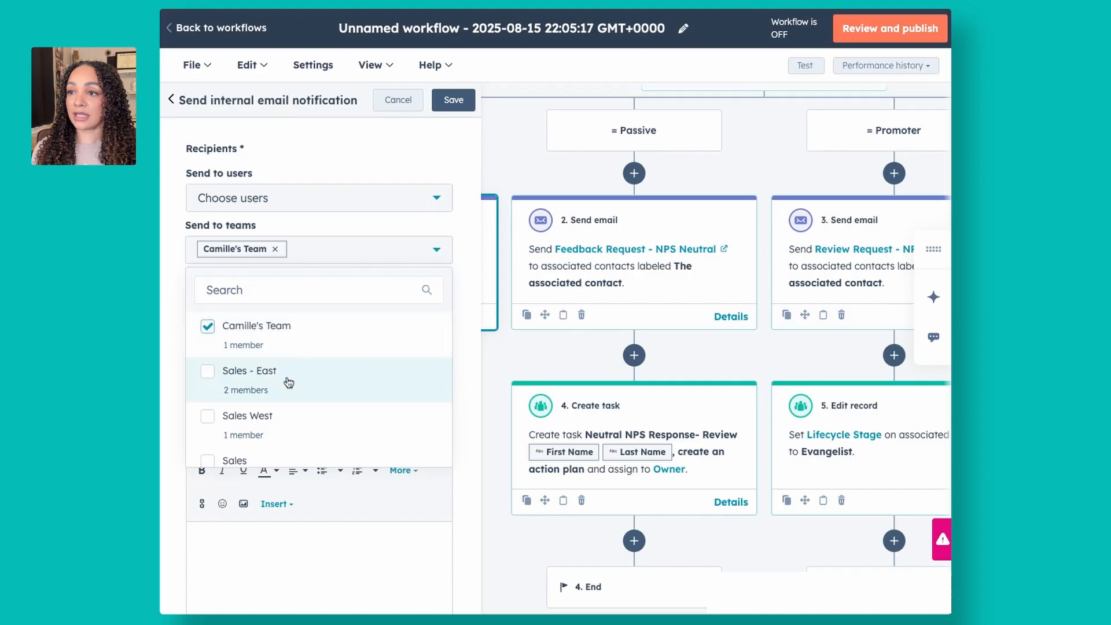
click(463, 272)
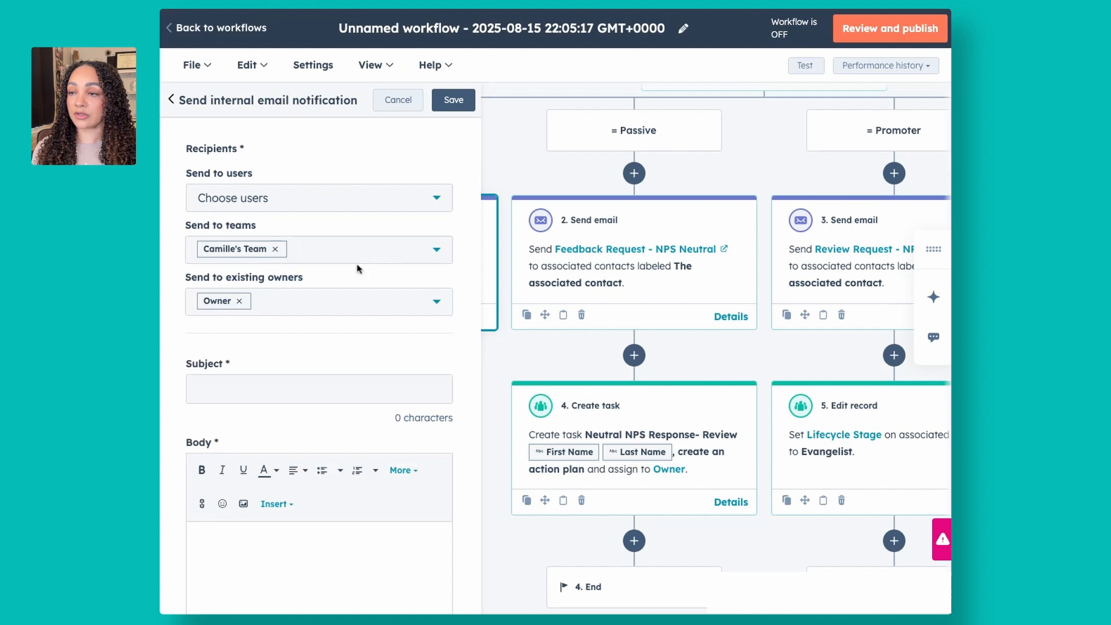
Enter "NPS Detractor Feedback from" as the beginning of the notification's subject
scroll(390, 258, down, 1)
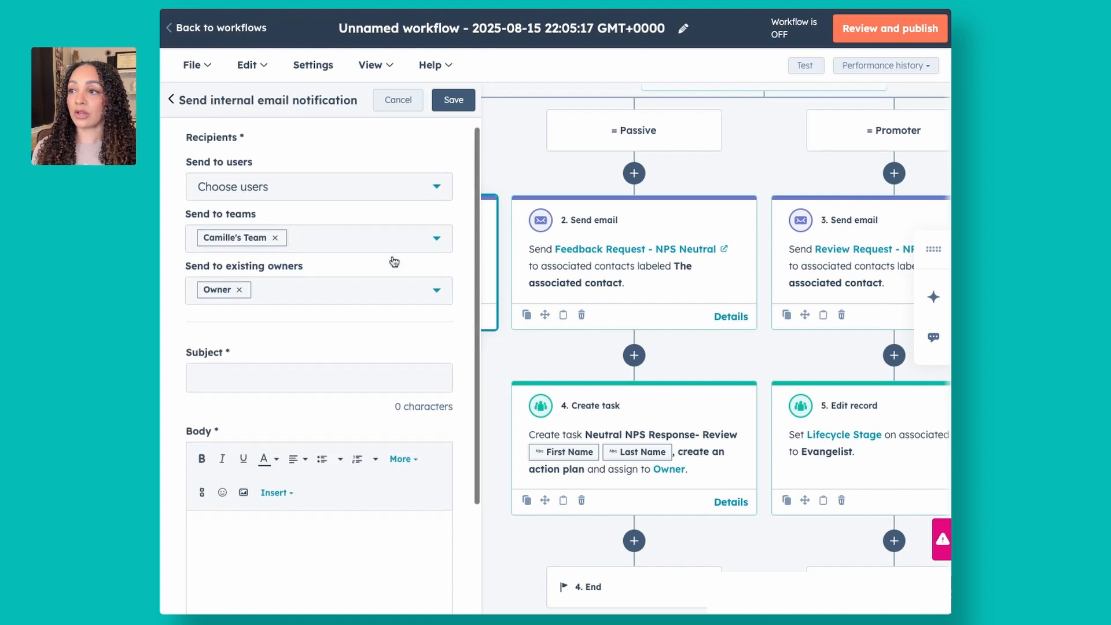
click(278, 371)
text(NP)
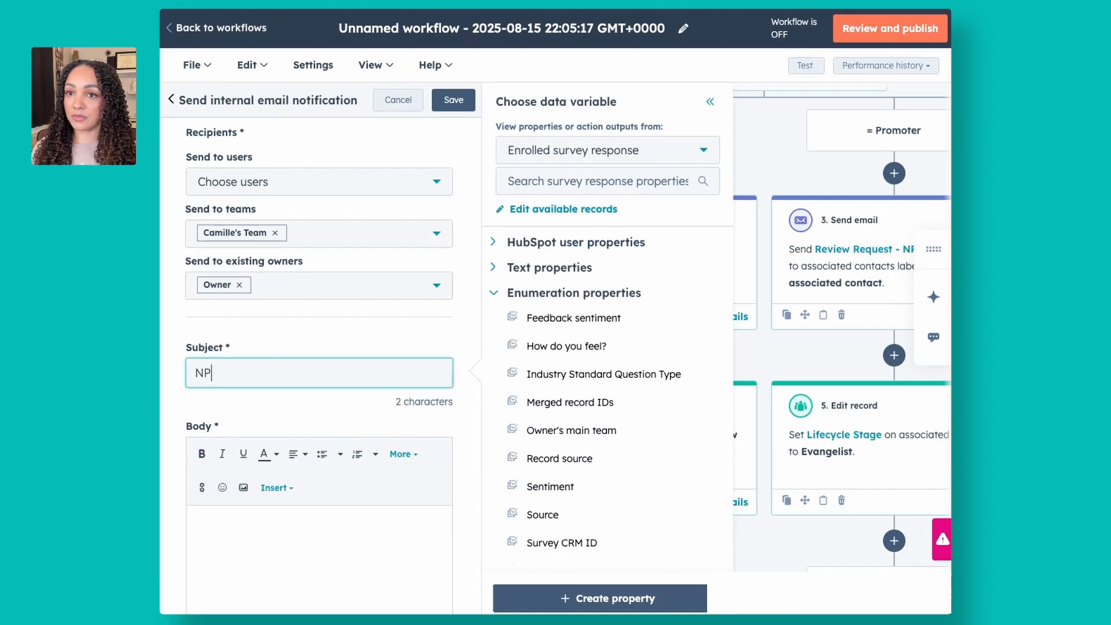
text(S Dtreacto)
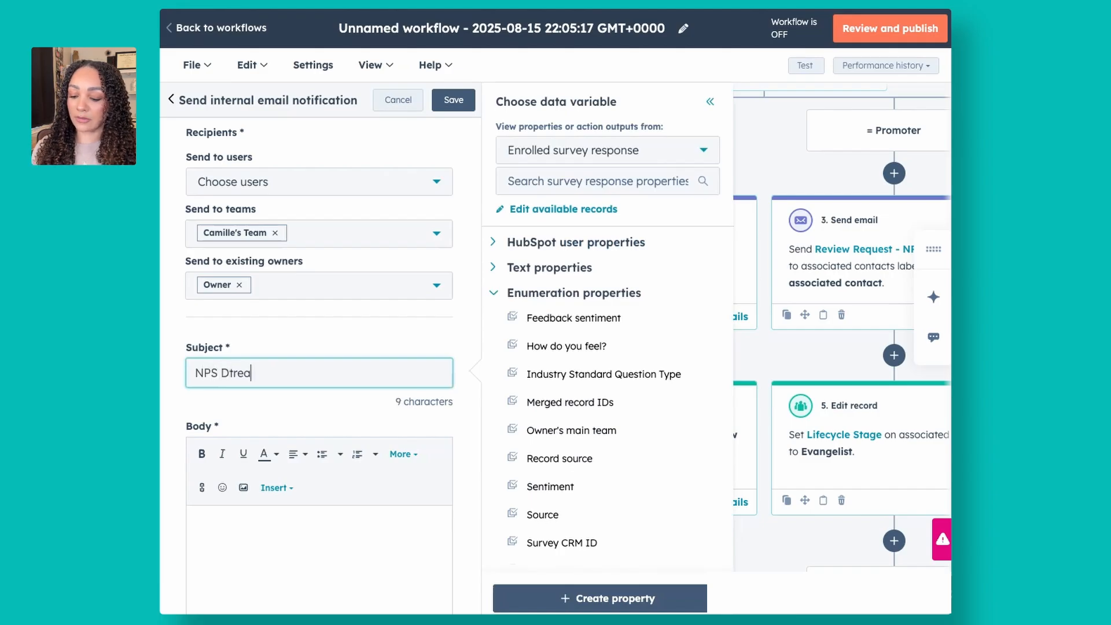
key(BackSpace)
key(BackSpace)
key(BackSpace)
key(BackSpace)
key(BackSpace)
key(BackSpace)
key(BackSpace)
key(BackSpace)
key(BackSpace)
text(etractor )
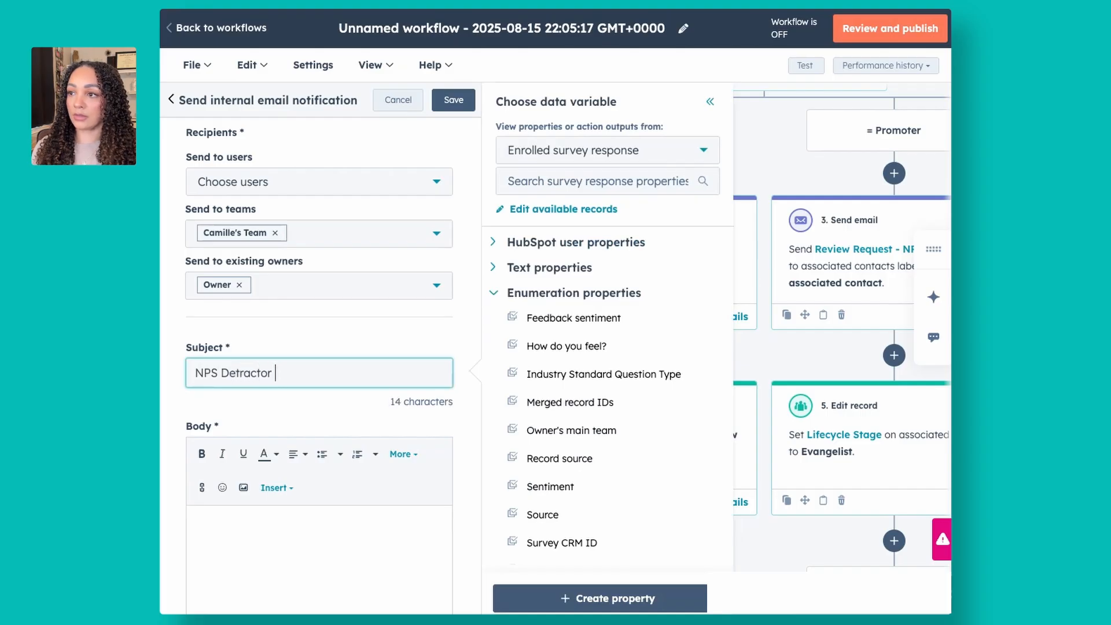
text(E)
key(BackSpace)
text(Fee)
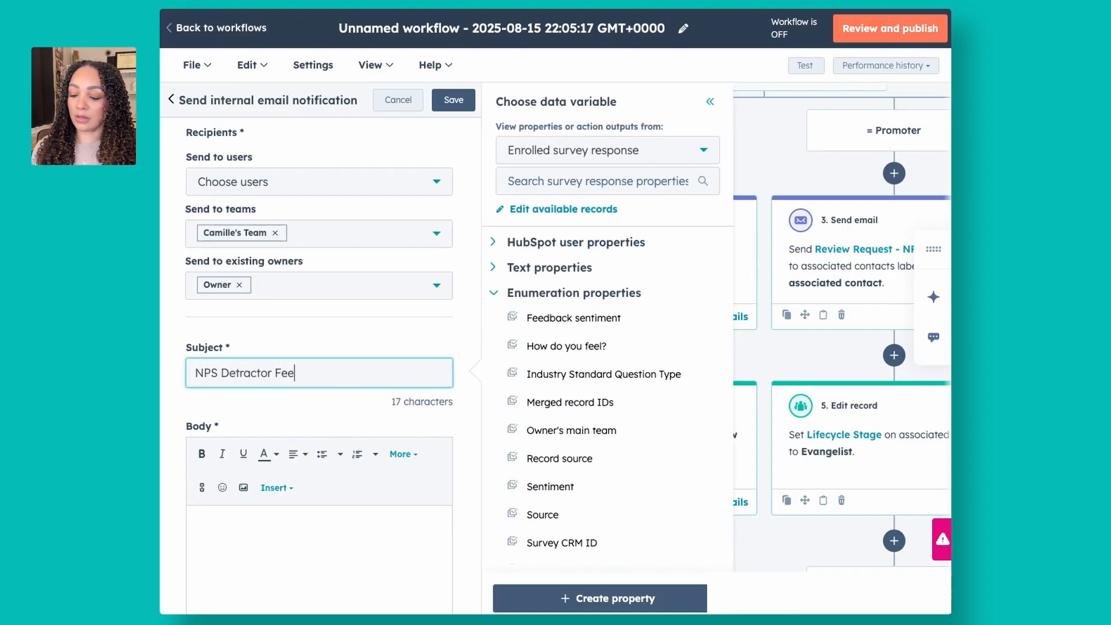
text(dback)
text(-)
key(BackSpace)
key(BackSpace)
text(from)
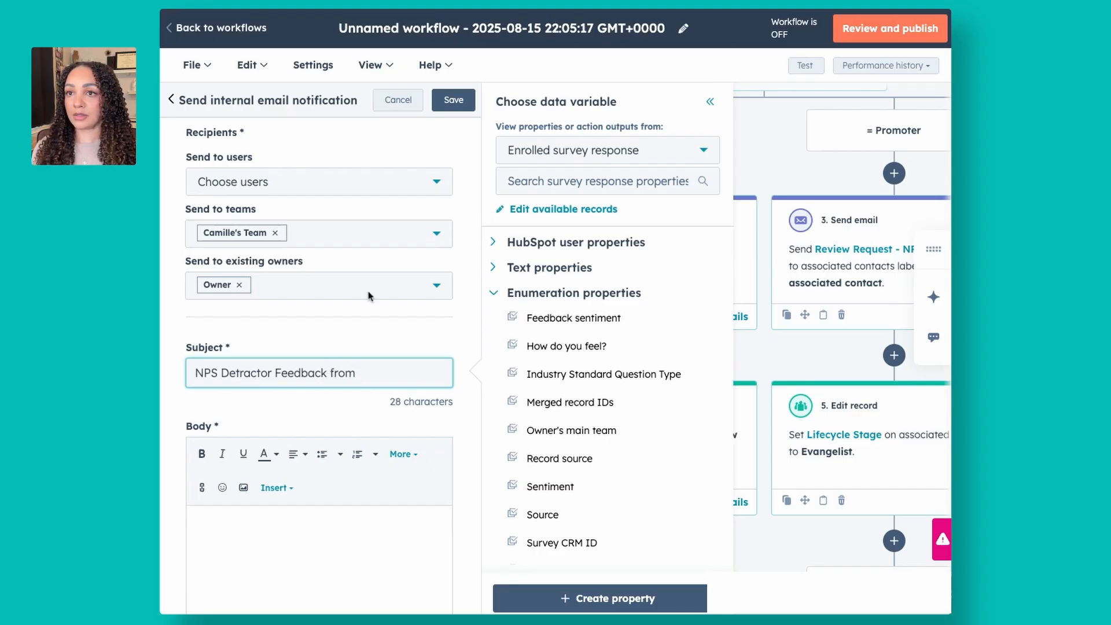
Complete the subject with the Contact source's First Name and Last Name variables, a comma, and the Company Name variable
click(573, 155)
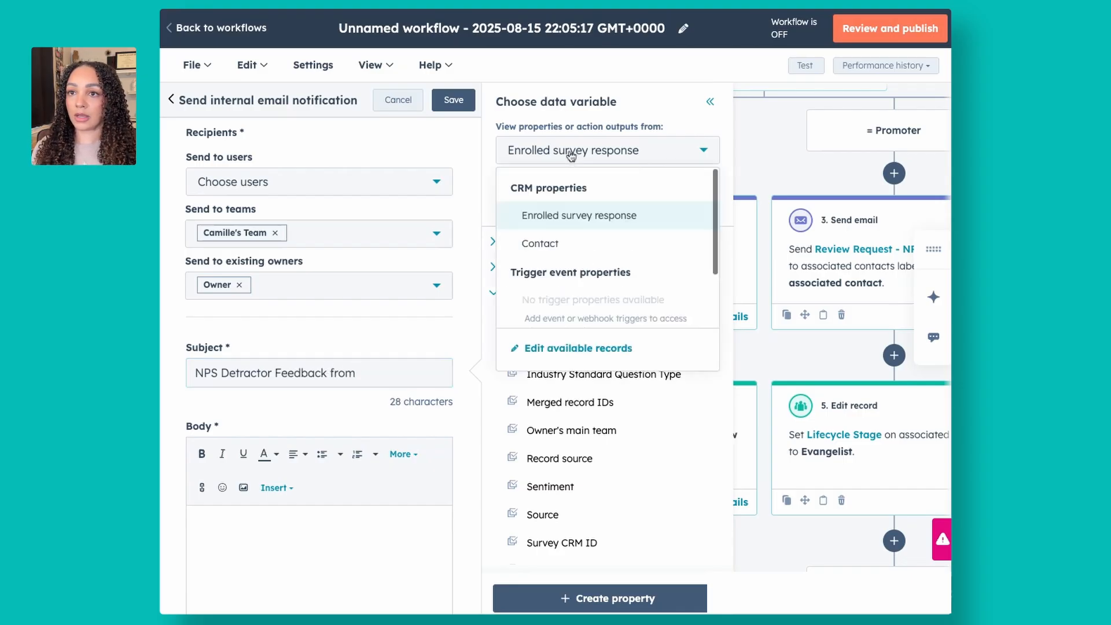
click(560, 242)
text(name)
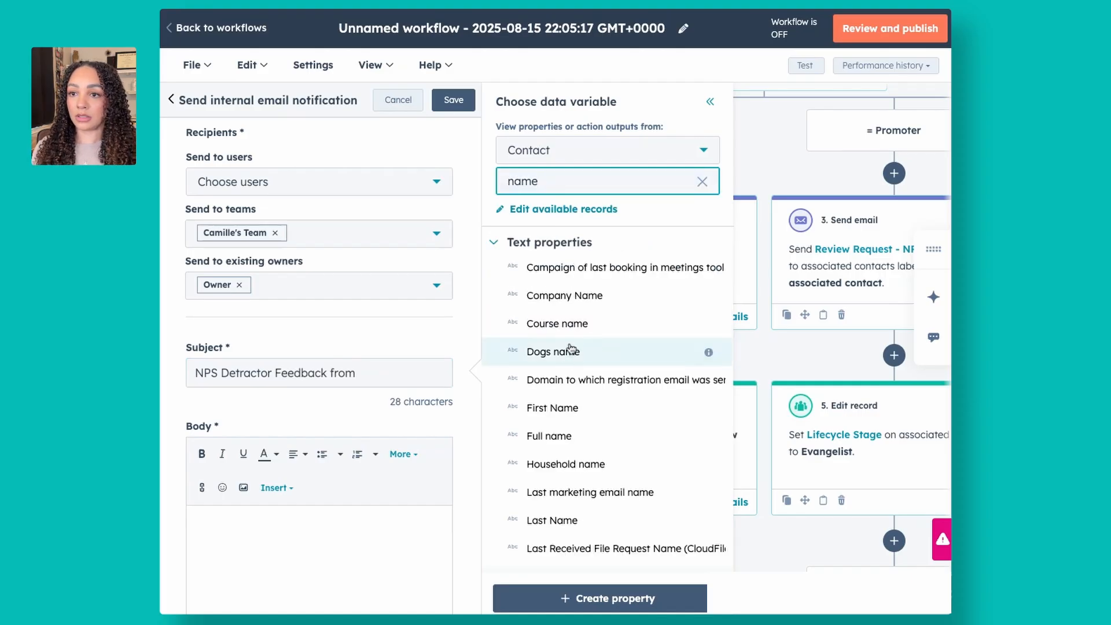
click(574, 407)
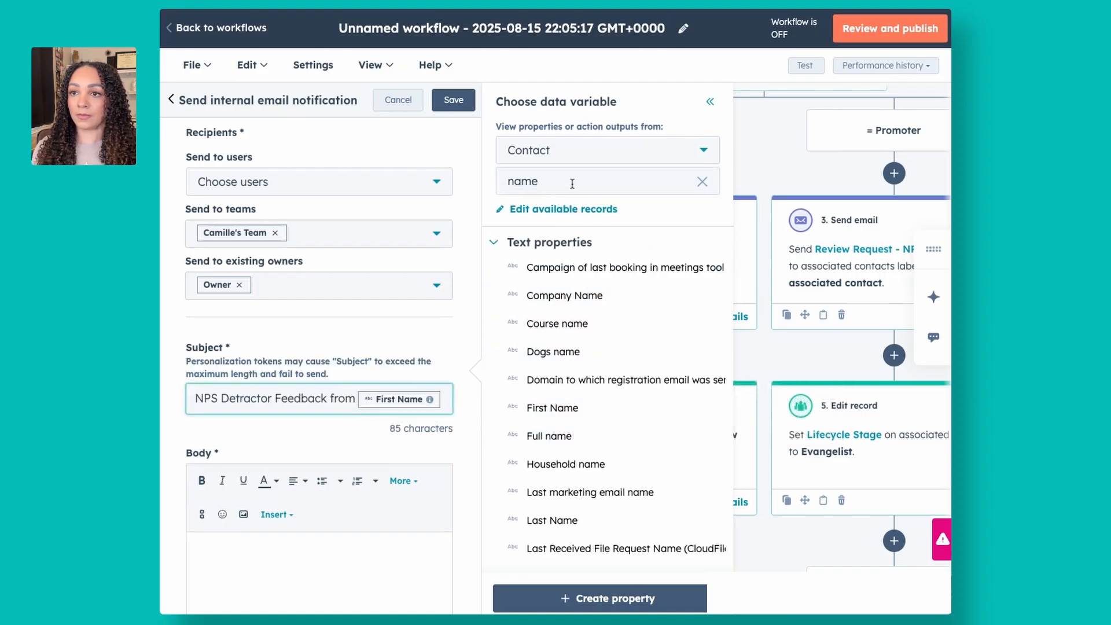
click(566, 520)
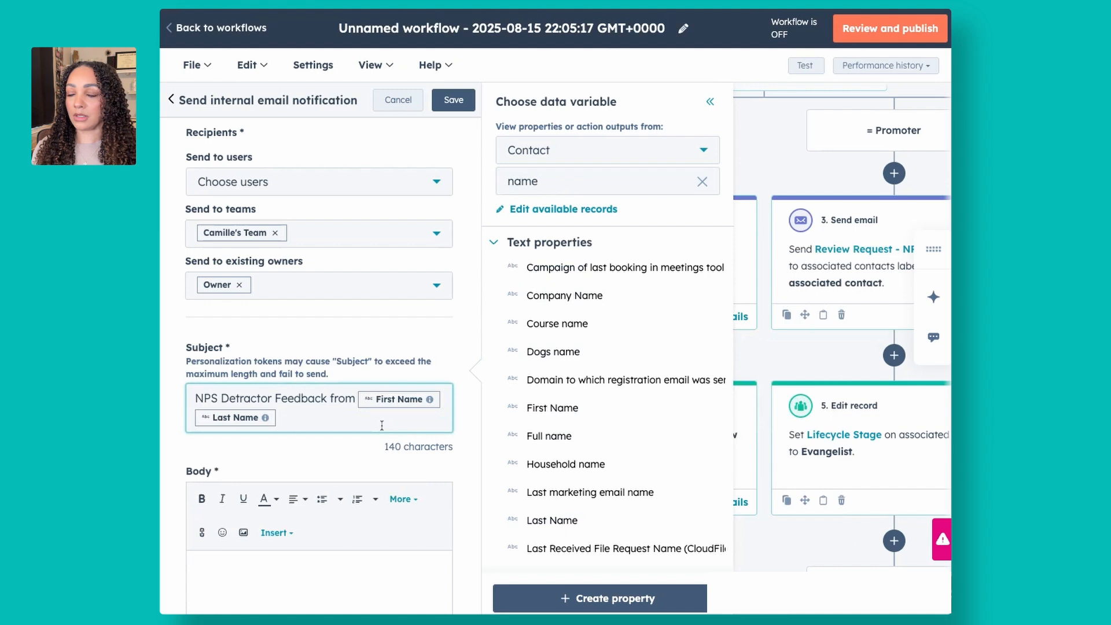
text(,)
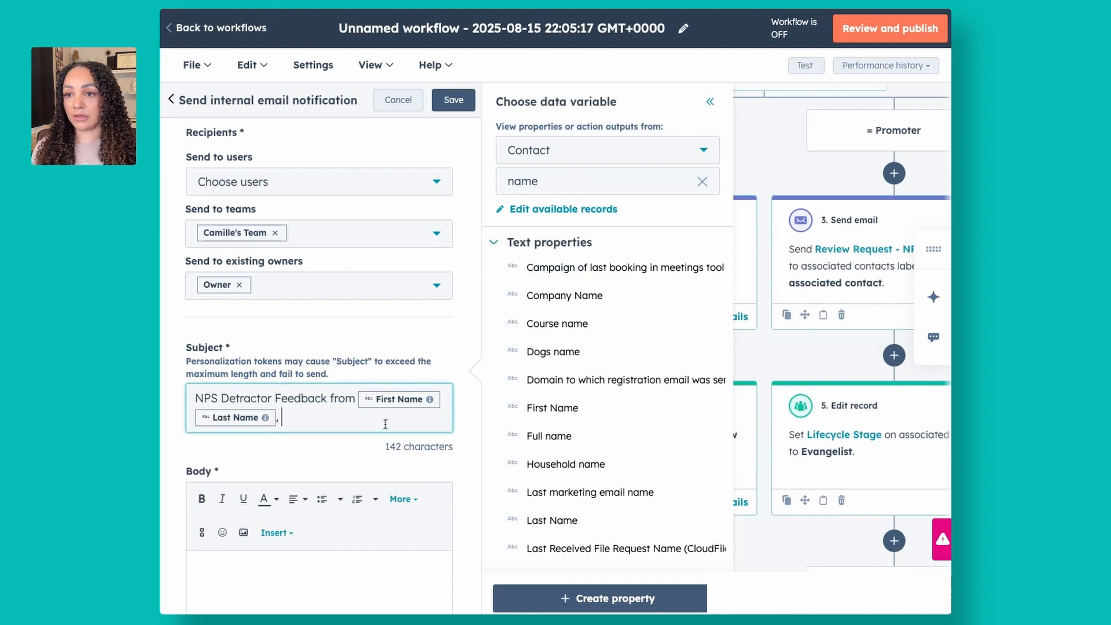
click(561, 295)
Write "Sync internally to discuss to develop an action plan" as the notification's body and save the action
scroll(320, 416, down, 1)
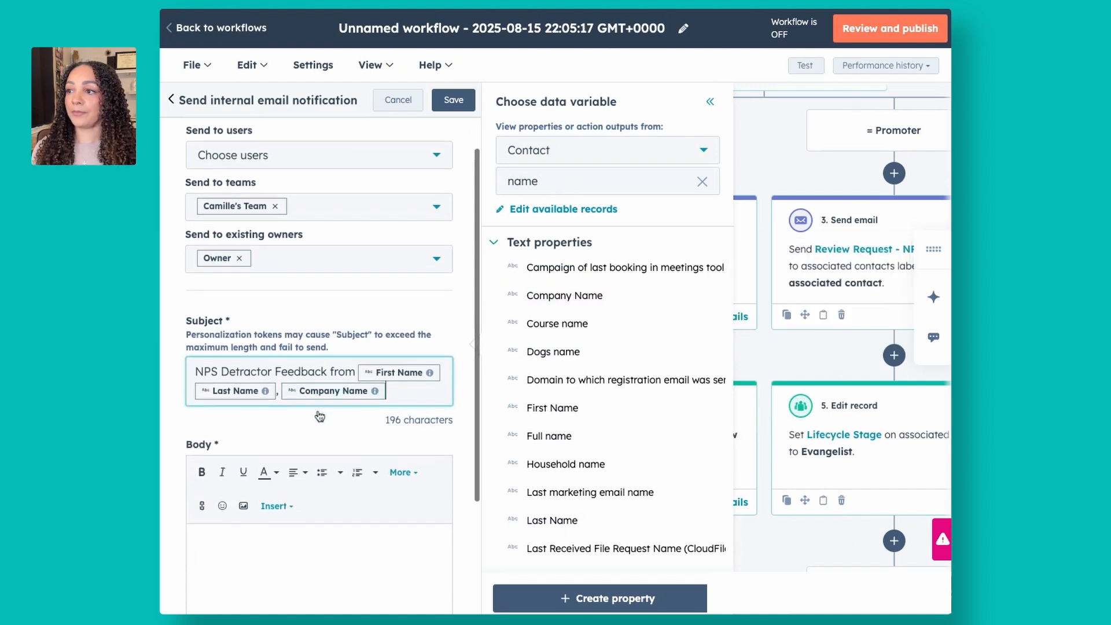
scroll(349, 360, down, 1)
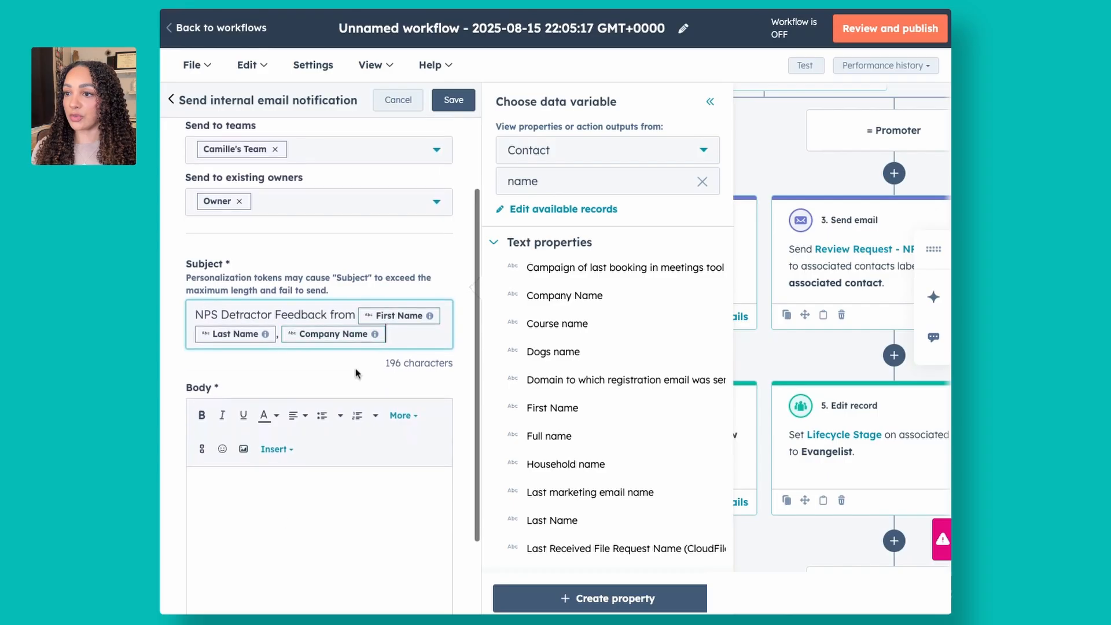
click(282, 507)
scroll(315, 453, down, 2)
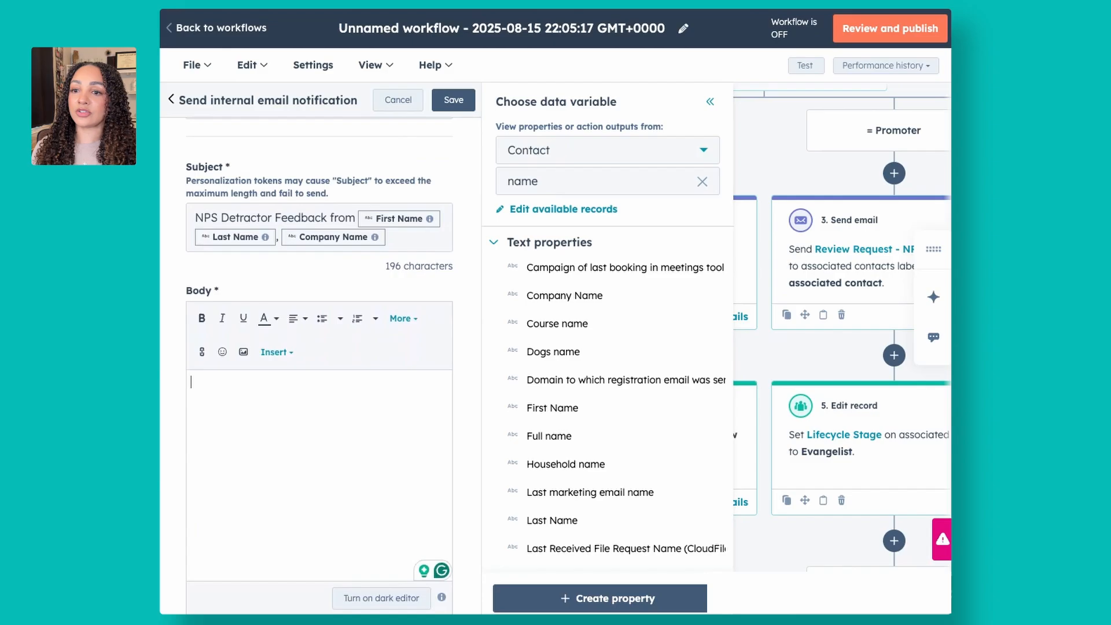
text(S)
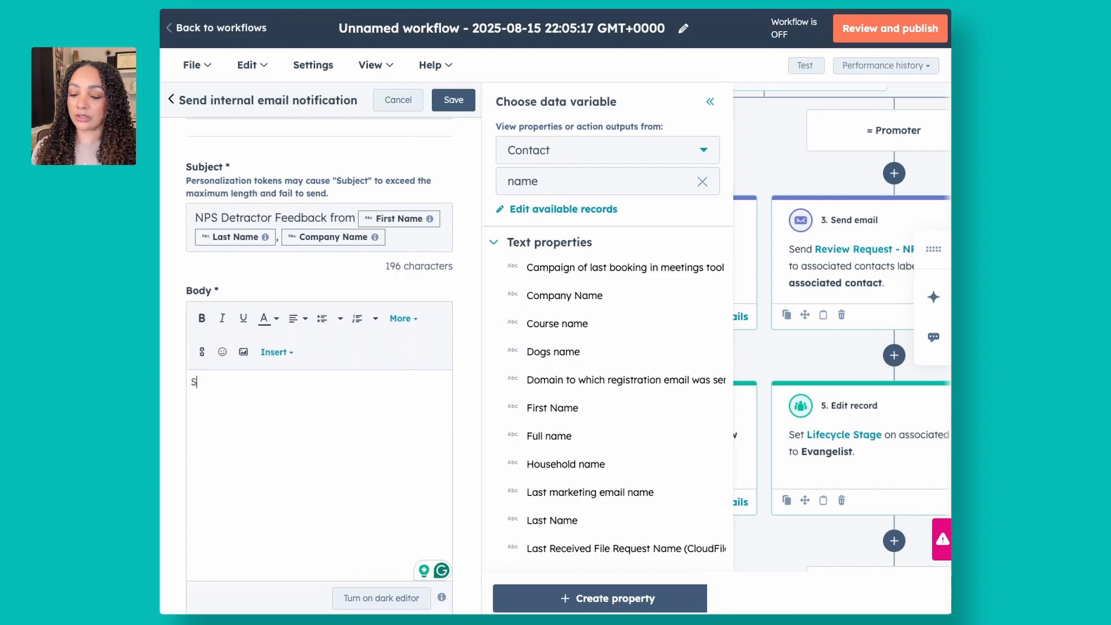
text(ynce)
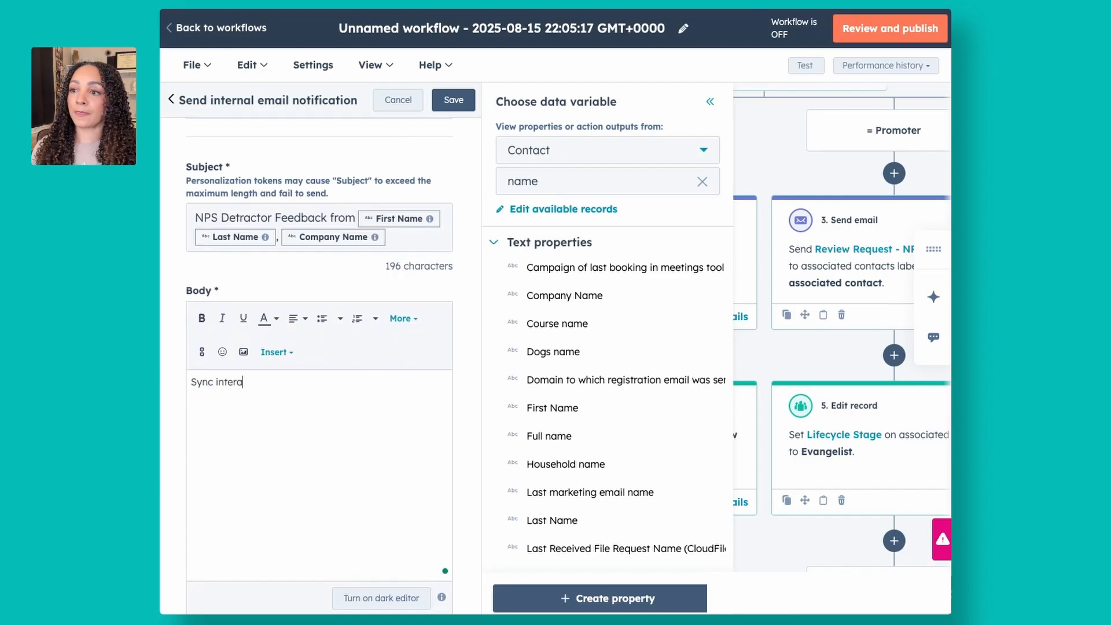
text(cuss)
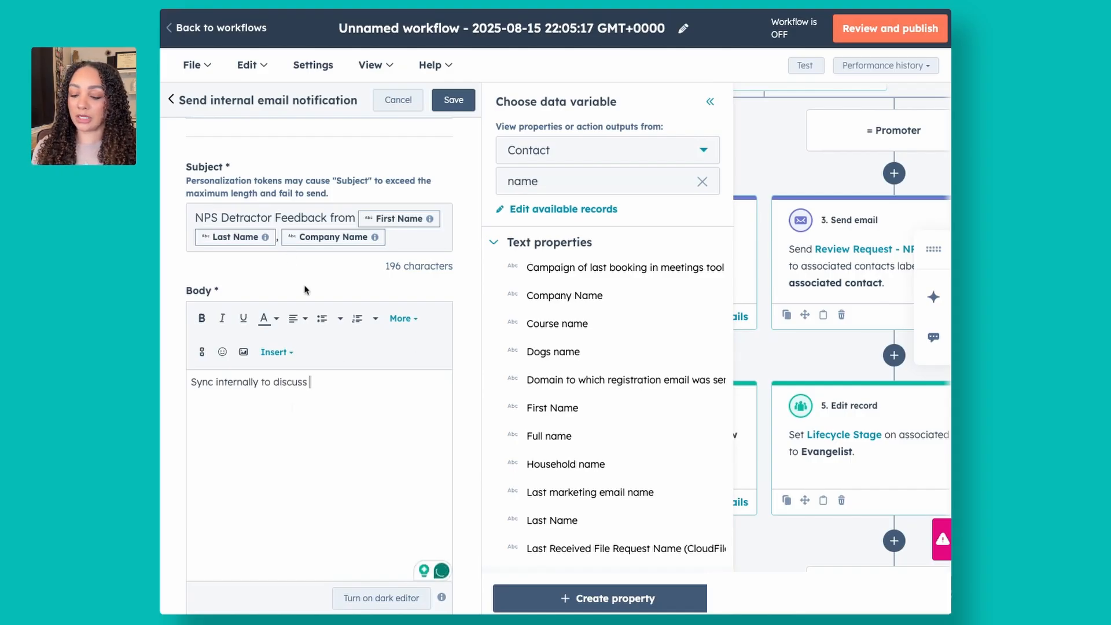
text(to develo)
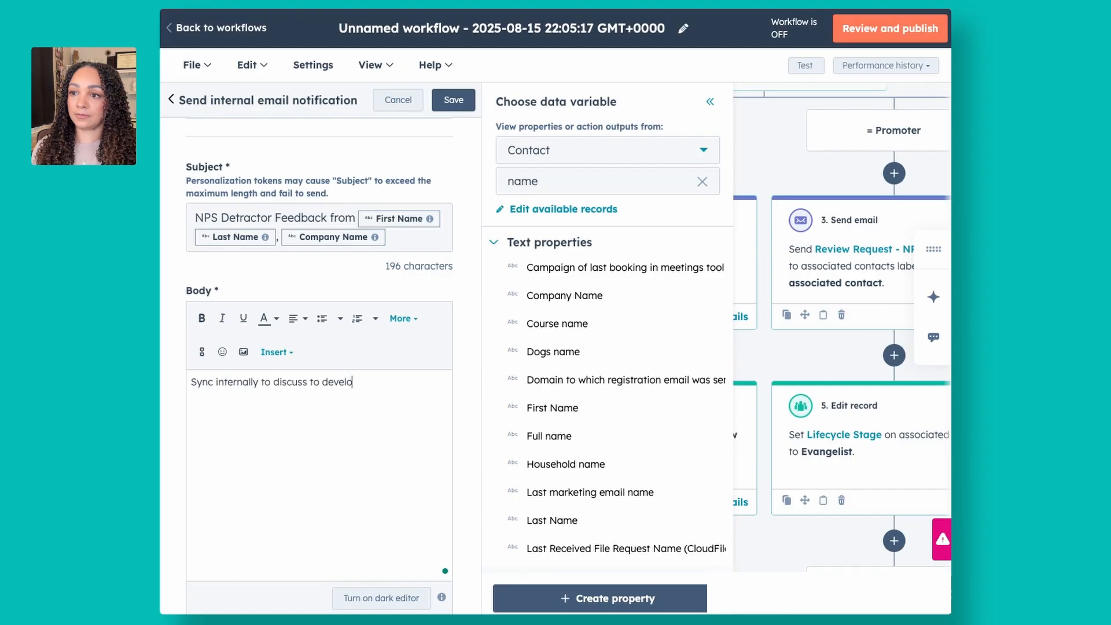
text(p an action plan)
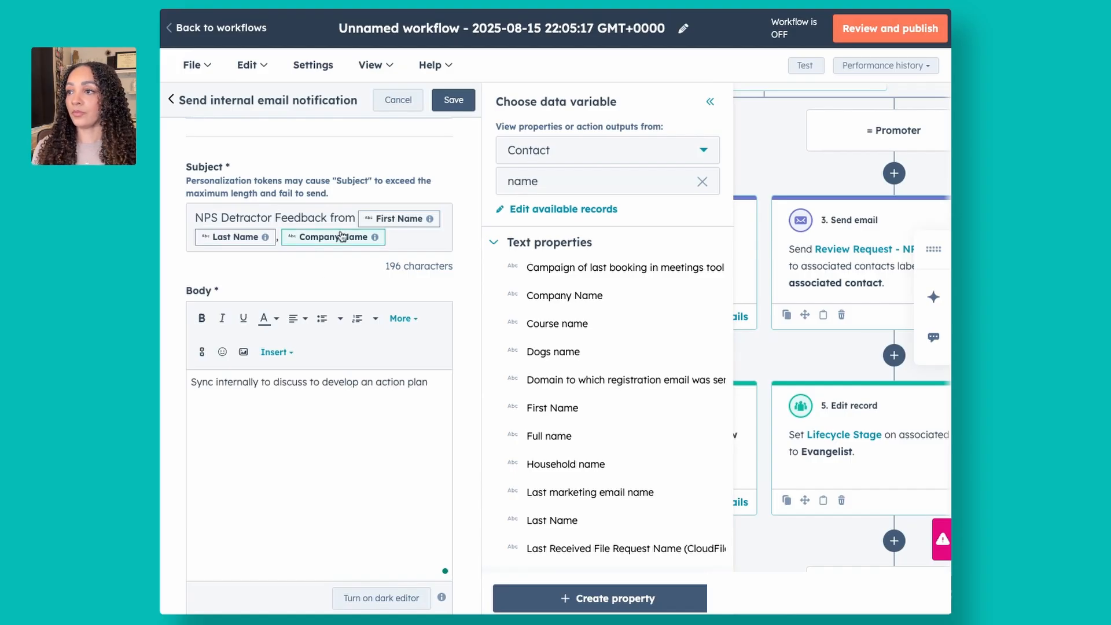
scroll(343, 236, down, 1)
click(454, 100)
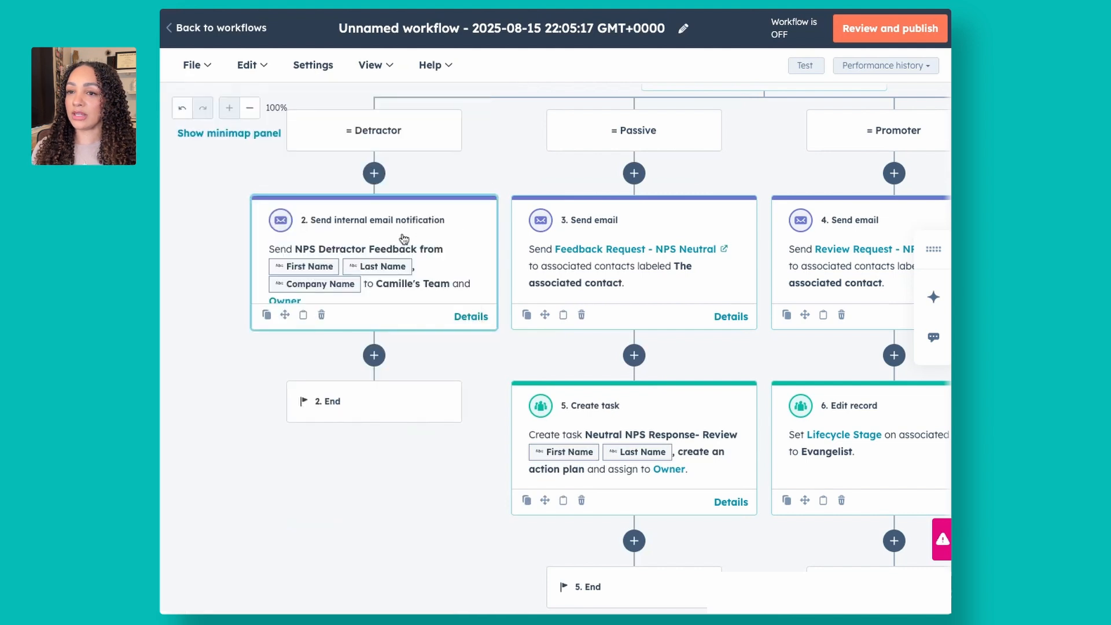
Add a Create task action below the internal email notification in the Detractor branch
click(374, 355)
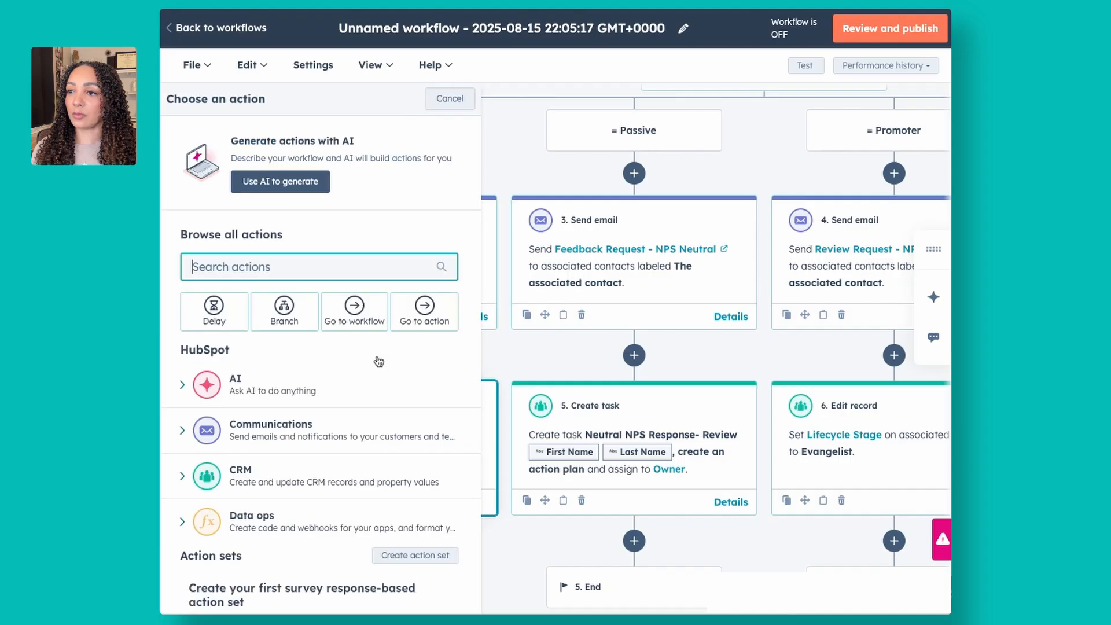
text(task)
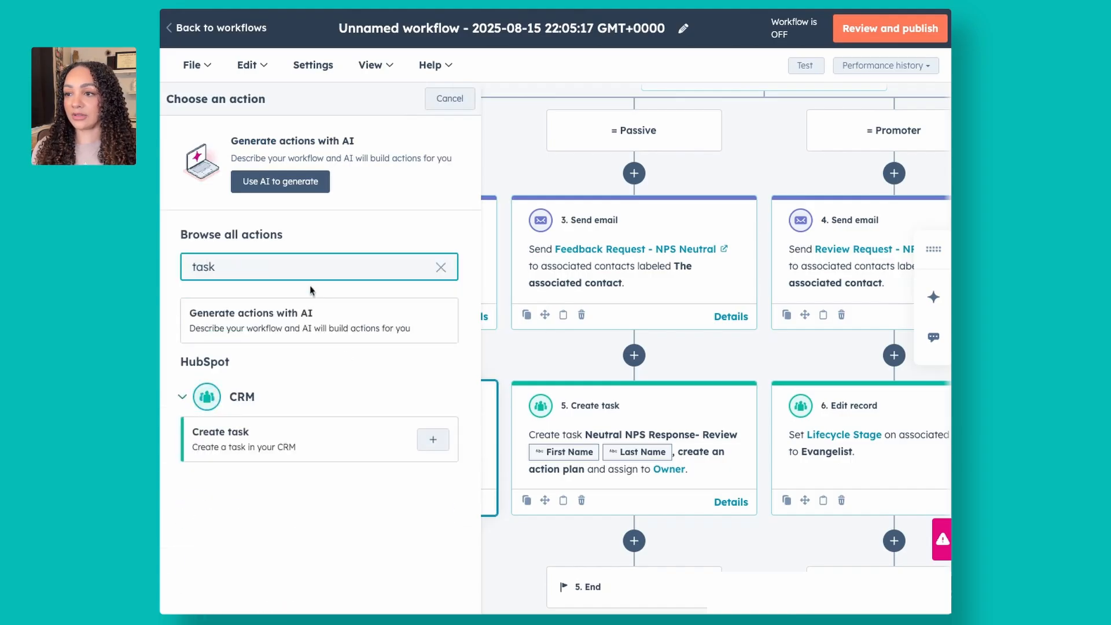
click(333, 449)
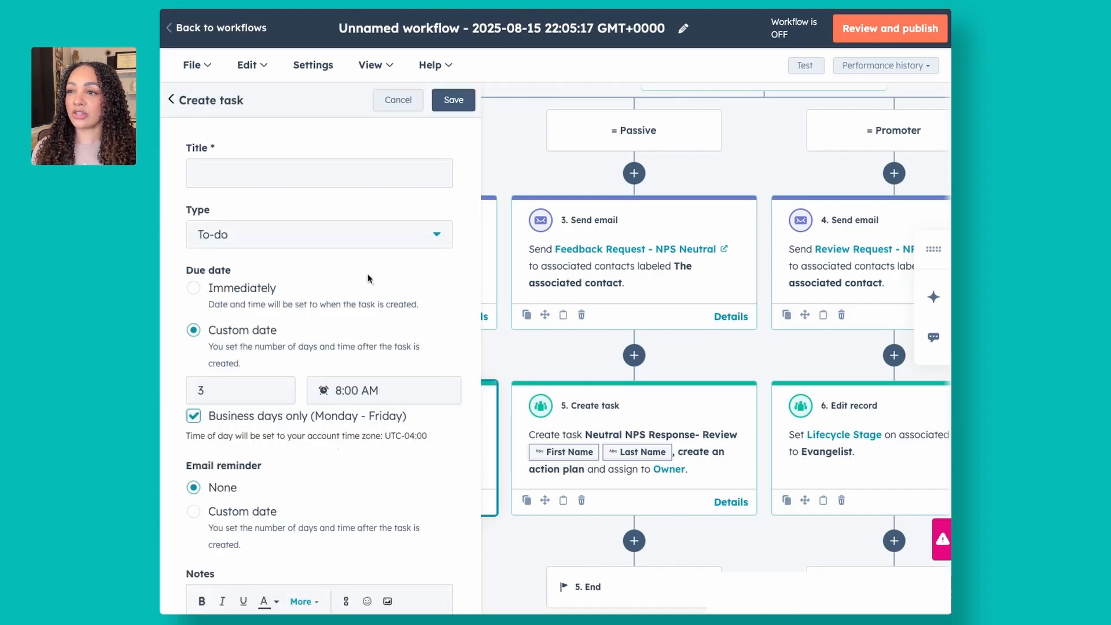
Enter "NPS Detractor- Send follow up email to" as the beginning of the task's title
click(249, 179)
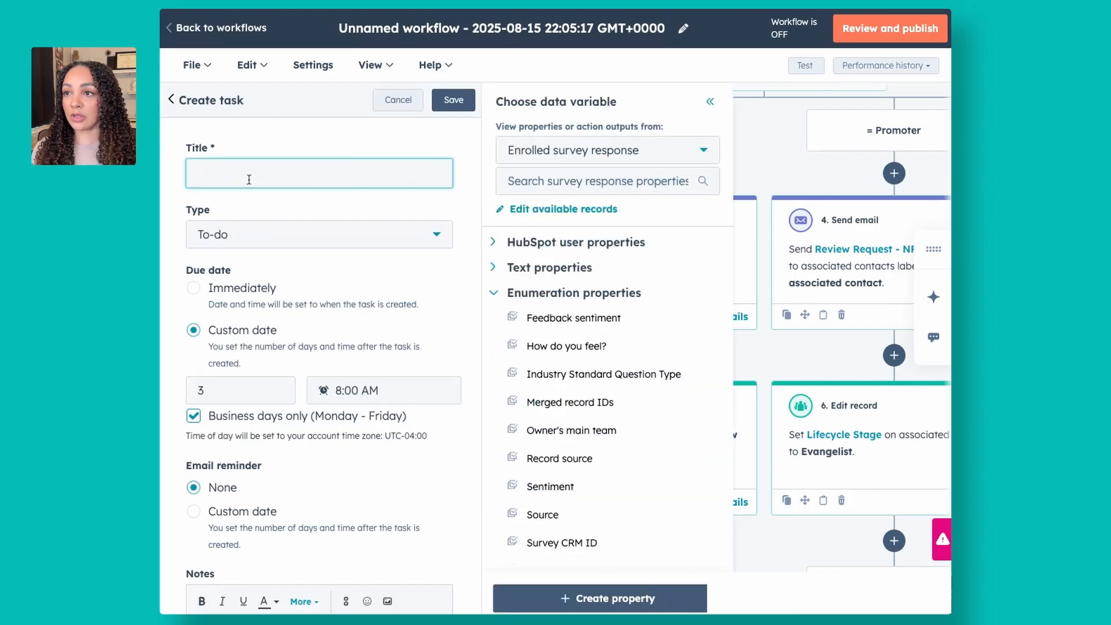
text(NPS D)
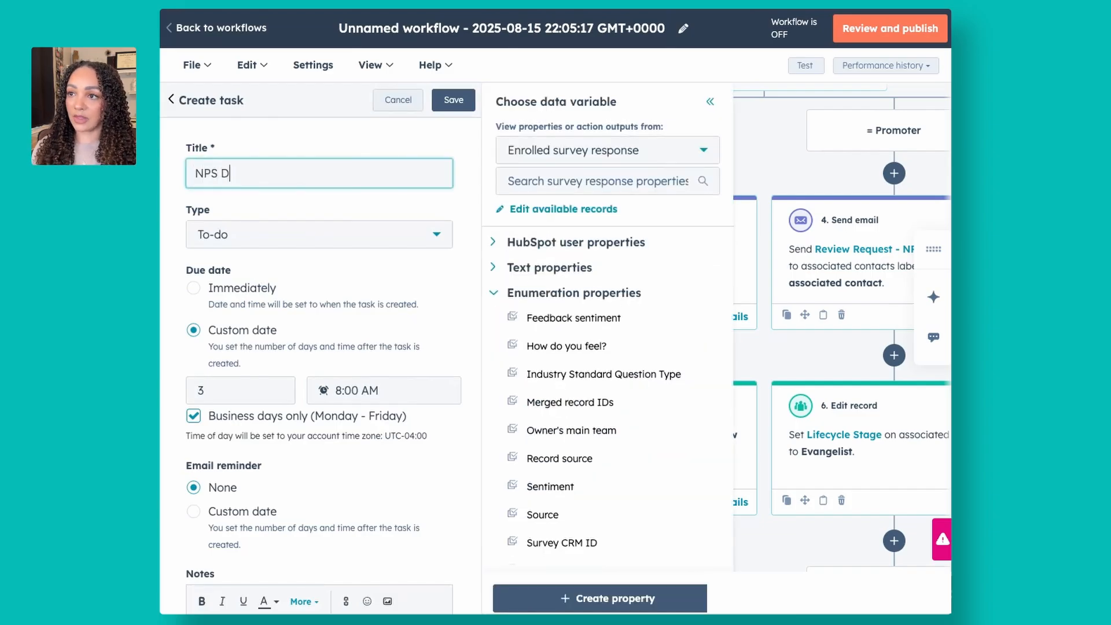
text(etracto)
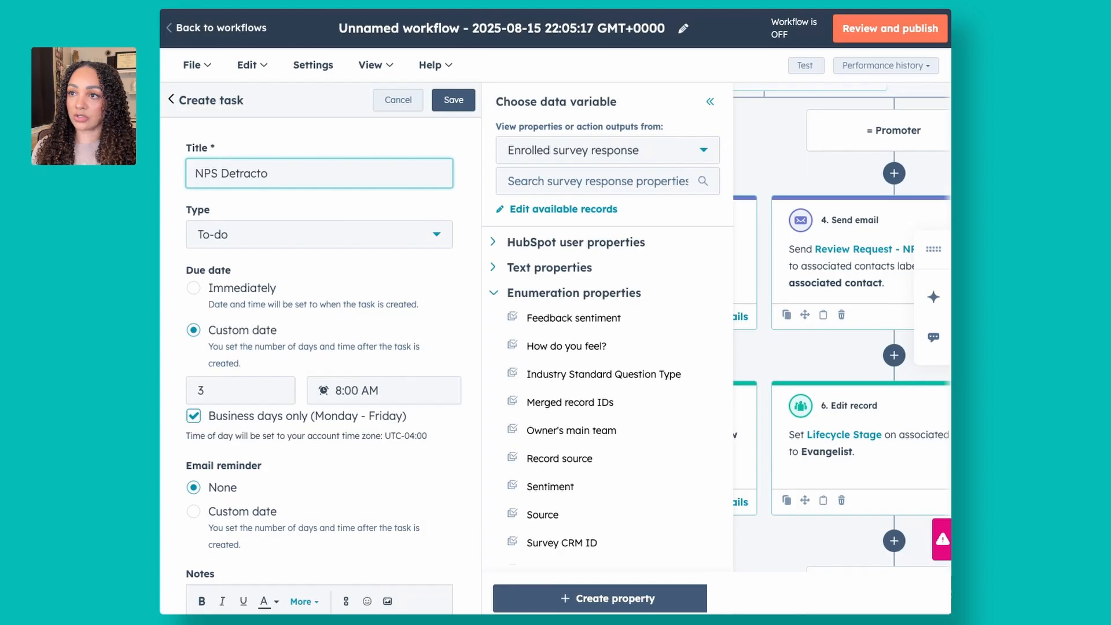
text(r-)
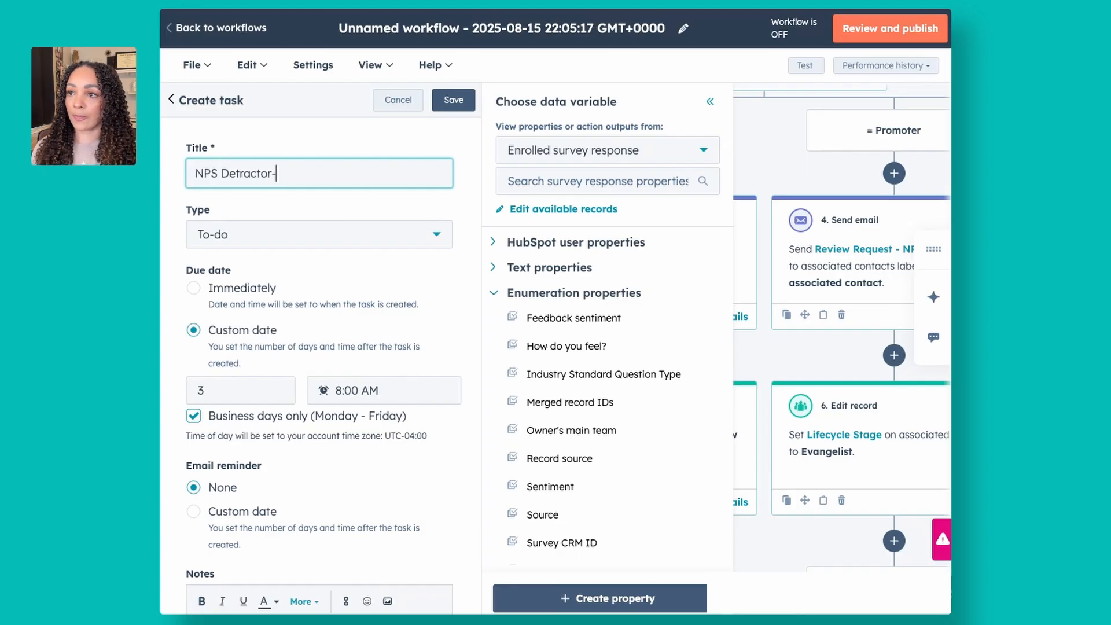
text( Demo)
key(BackSpace)
key(BackSpace)
key(BackSpace)
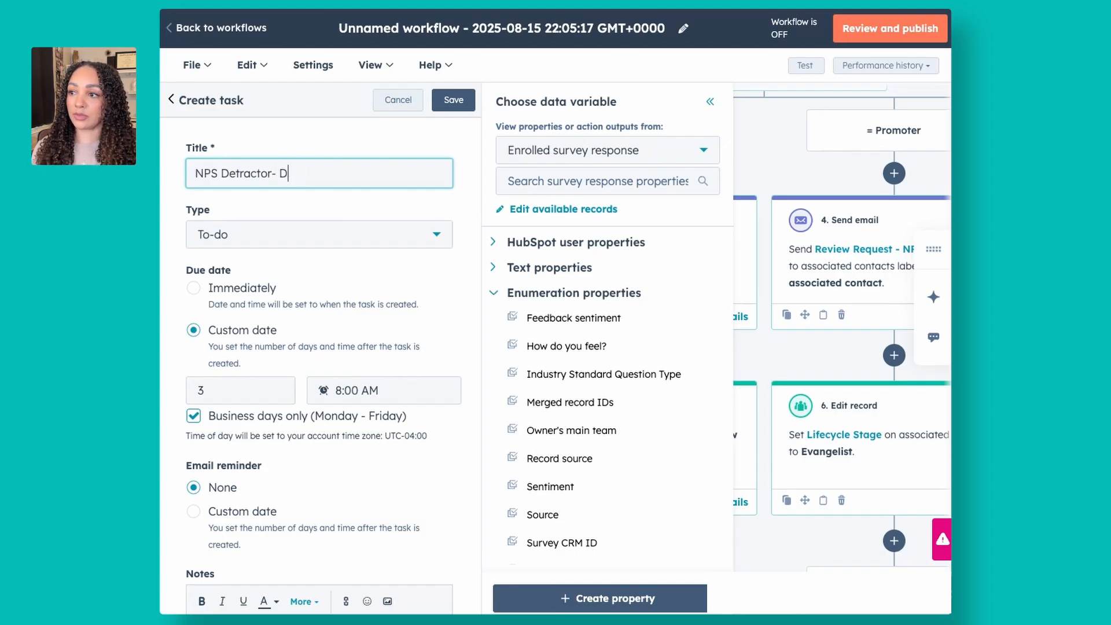
key(BackSpace)
text(D)
key(BackSpace)
text(Send follow up)
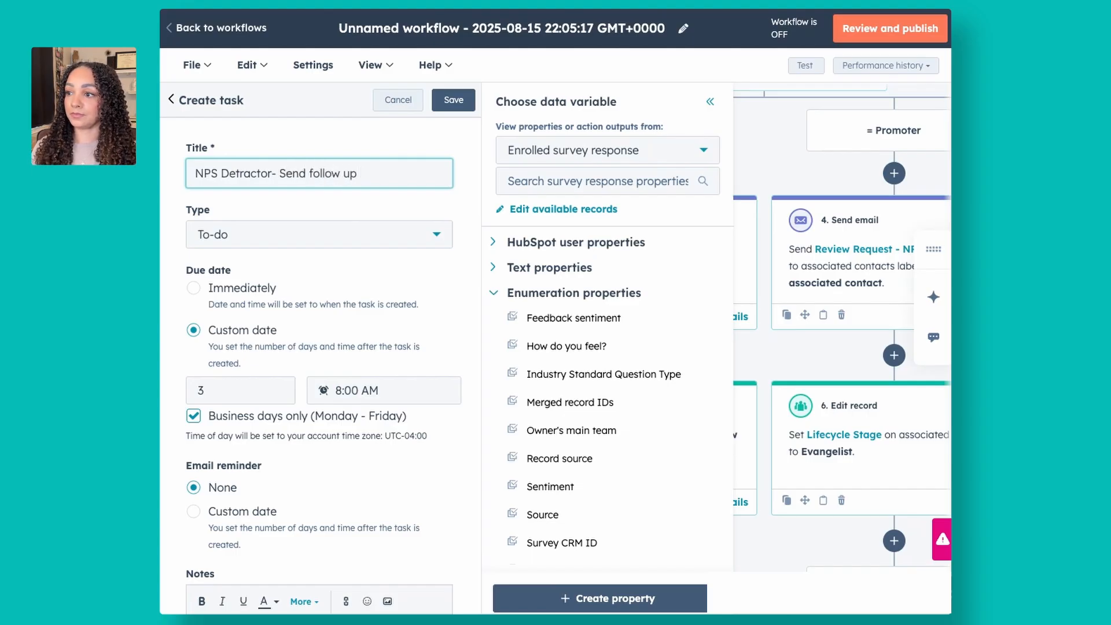
text( email)
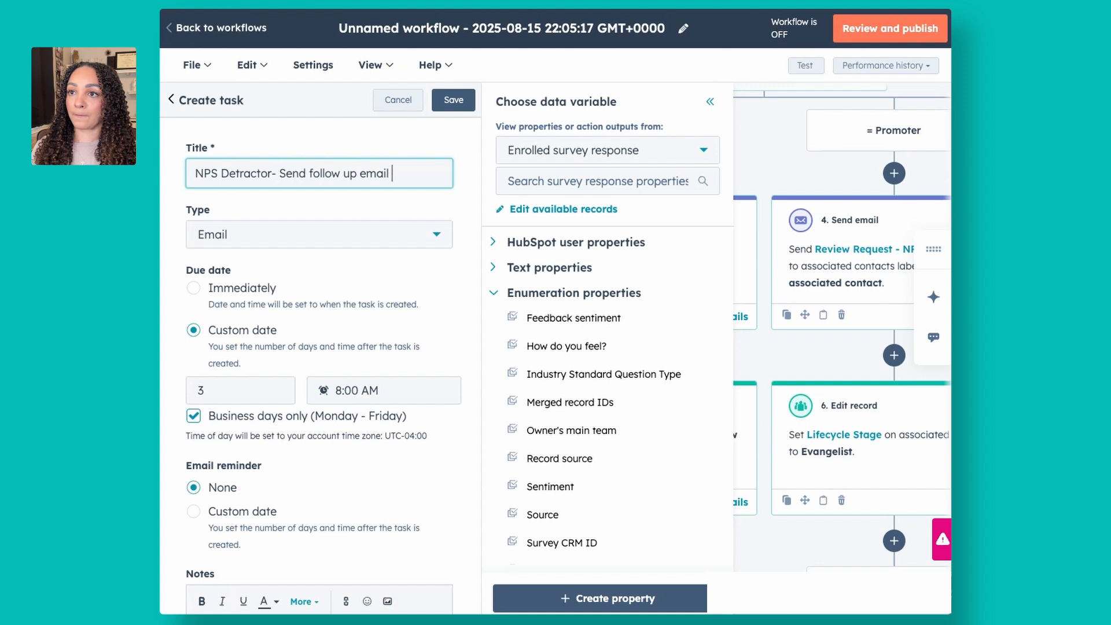
text( to)
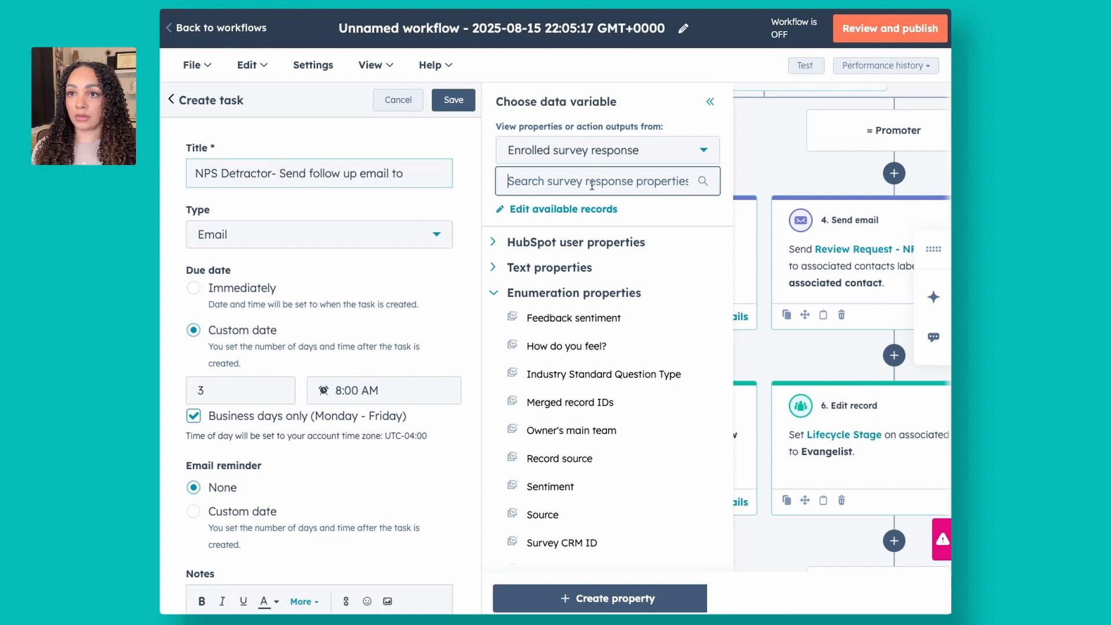
Complete the task title with the Contact source's First Name and Last Name variables, a comma, and the Company Name variable
click(602, 156)
click(573, 243)
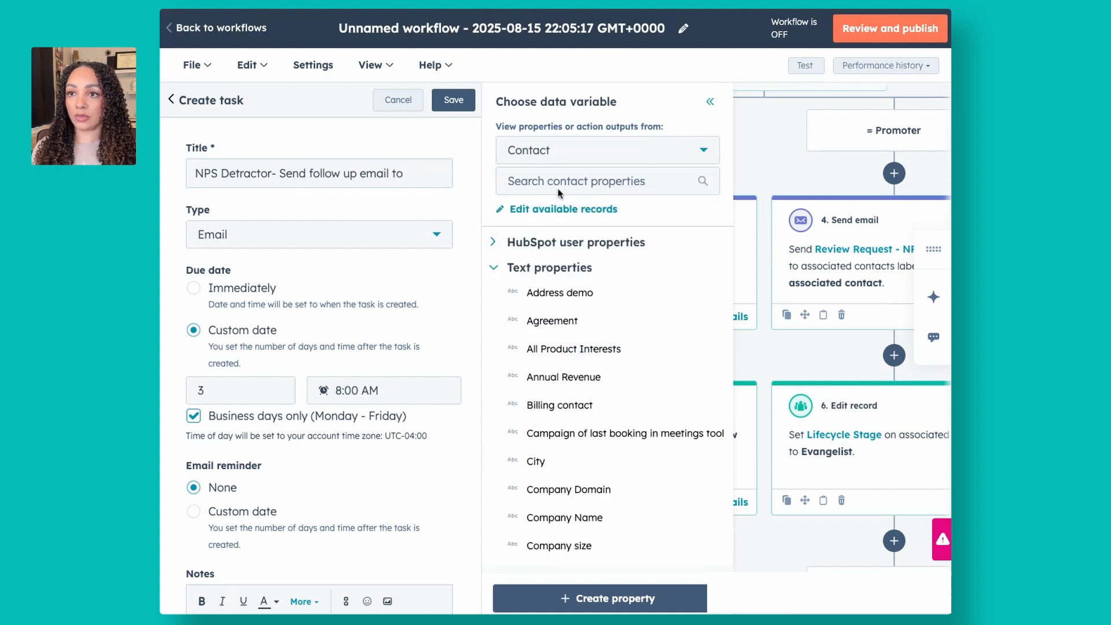
text(first)
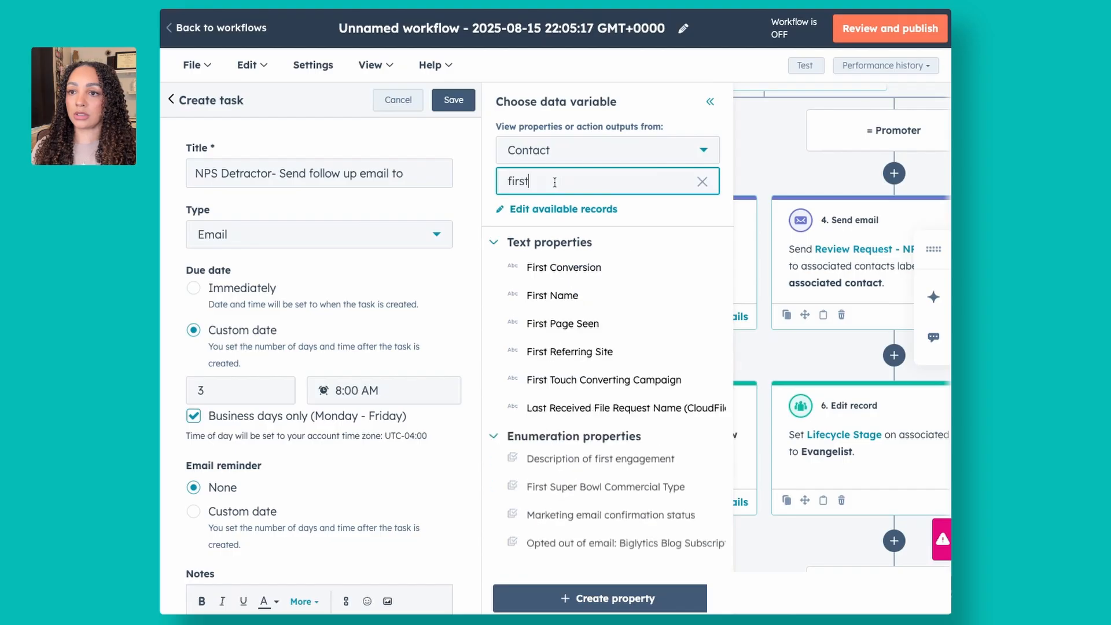
click(555, 296)
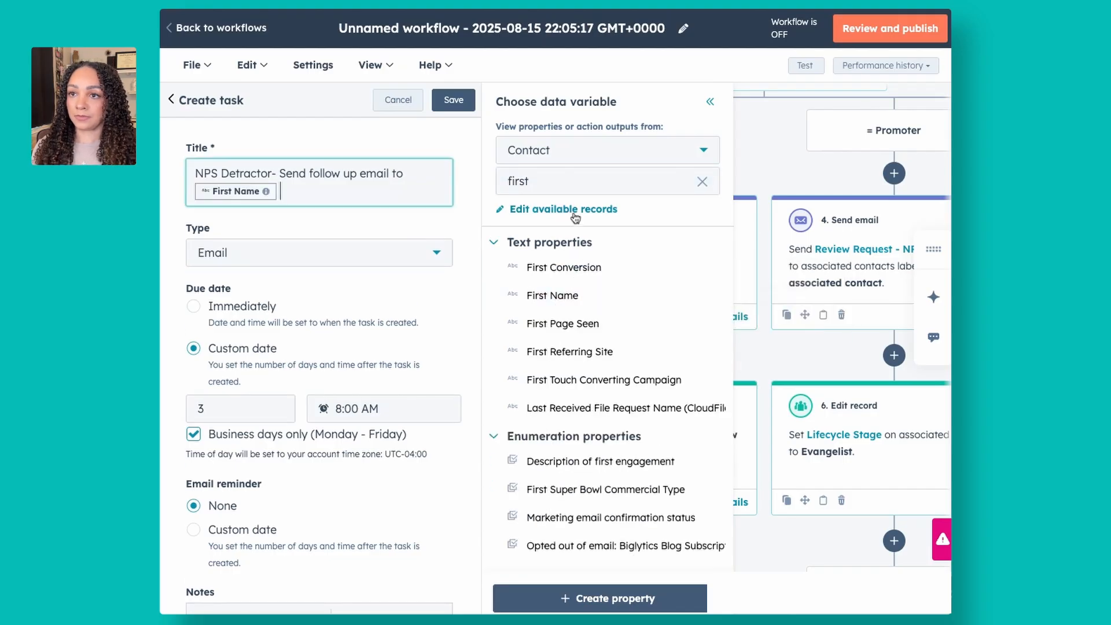
double_click(523, 181)
text(last name)
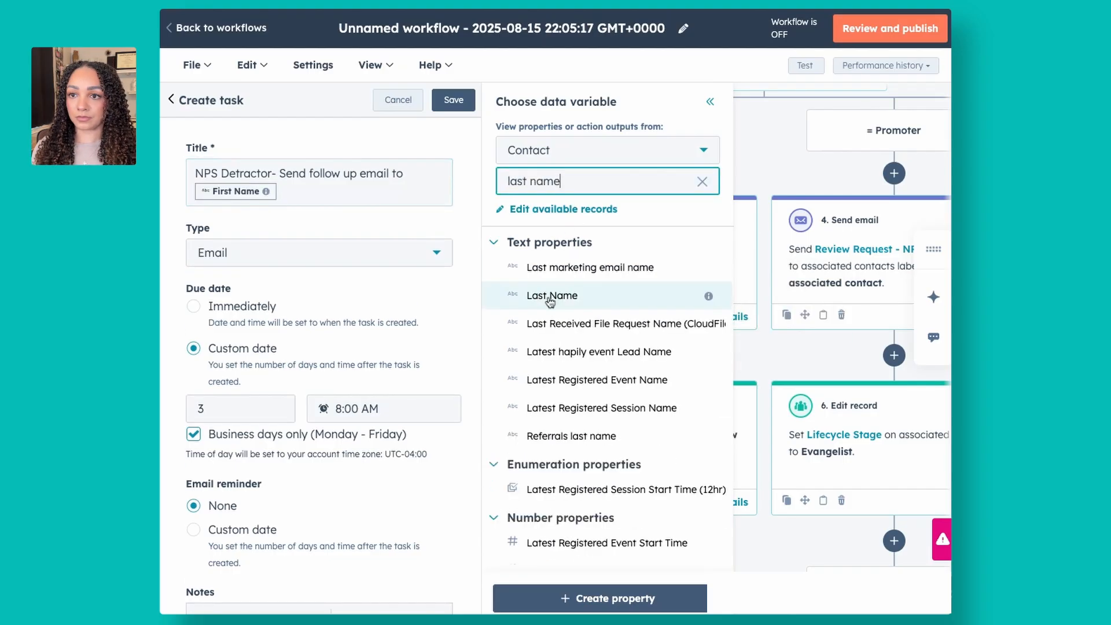
click(552, 295)
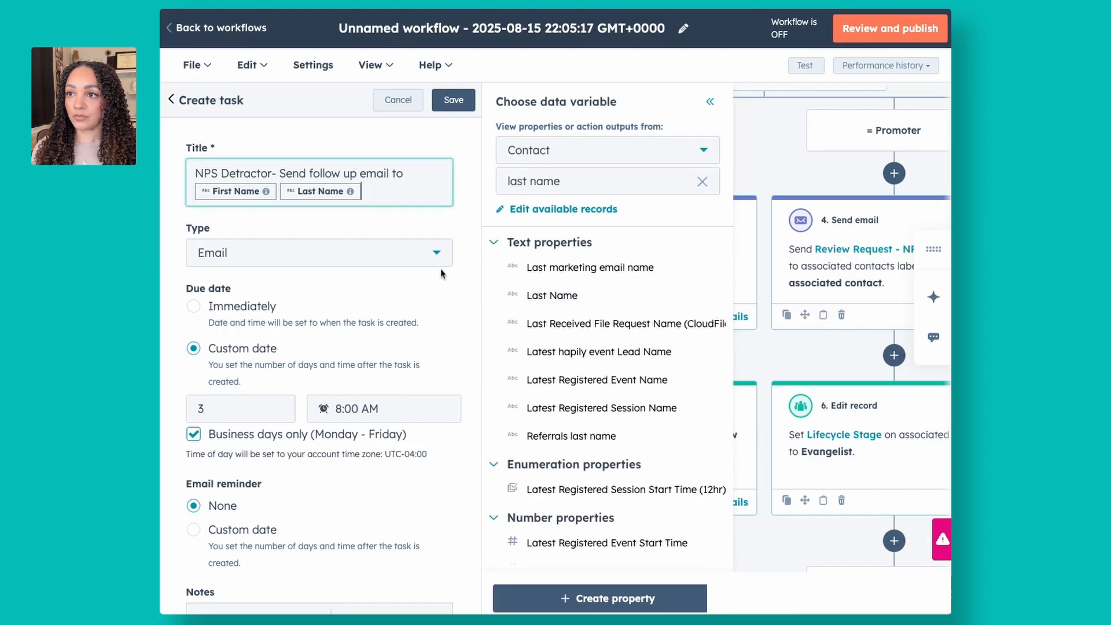
text(,)
double_click(527, 180)
click(518, 181)
double_click(519, 180)
text(com)
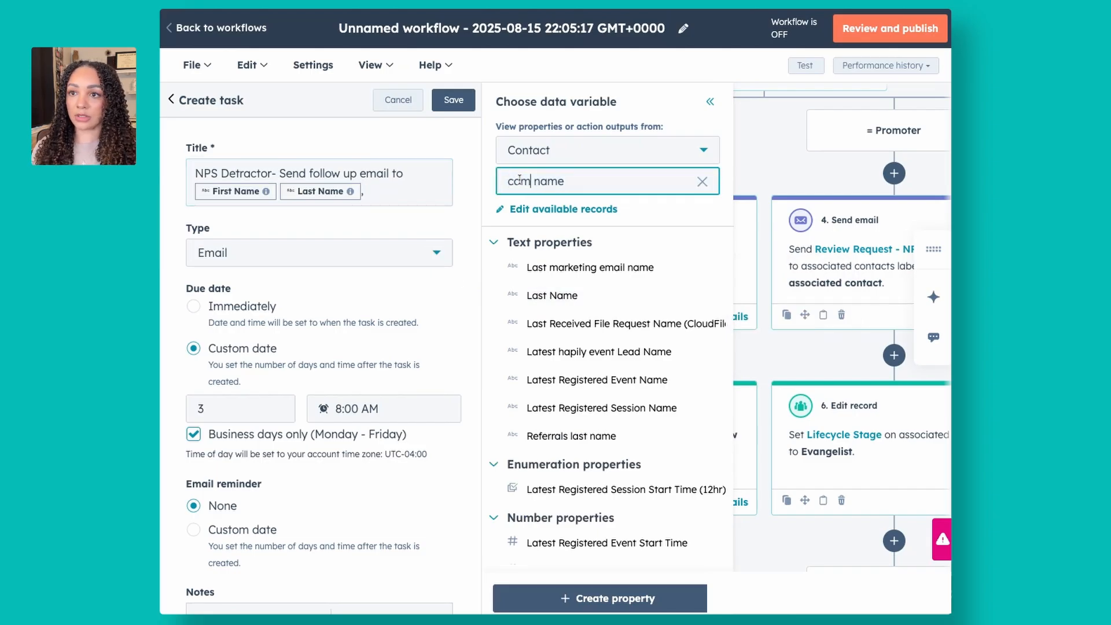
click(563, 267)
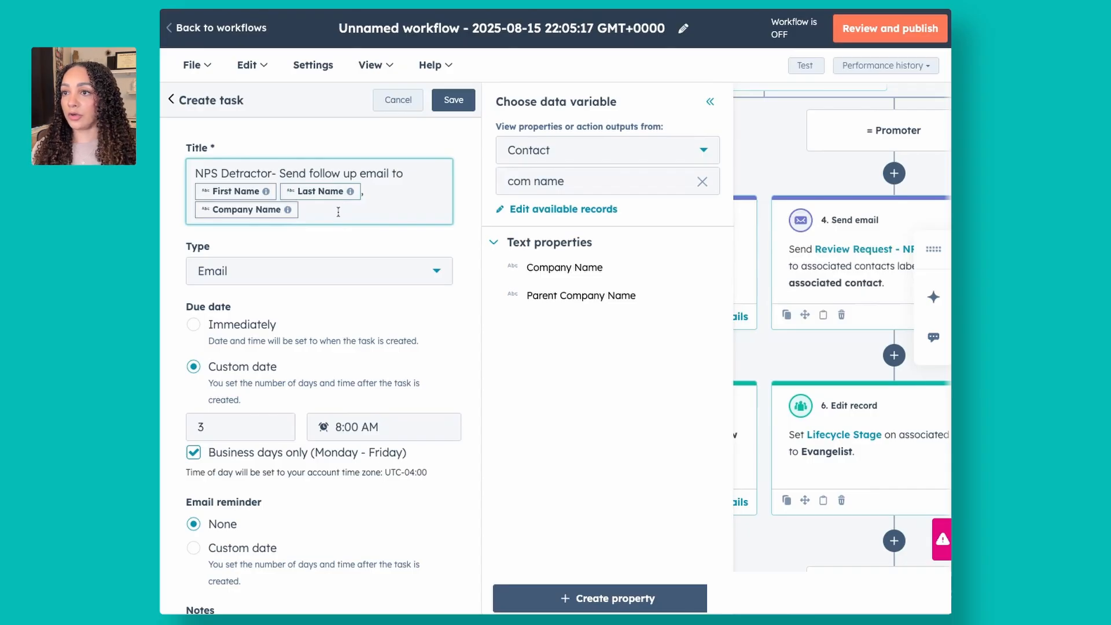
text(-)
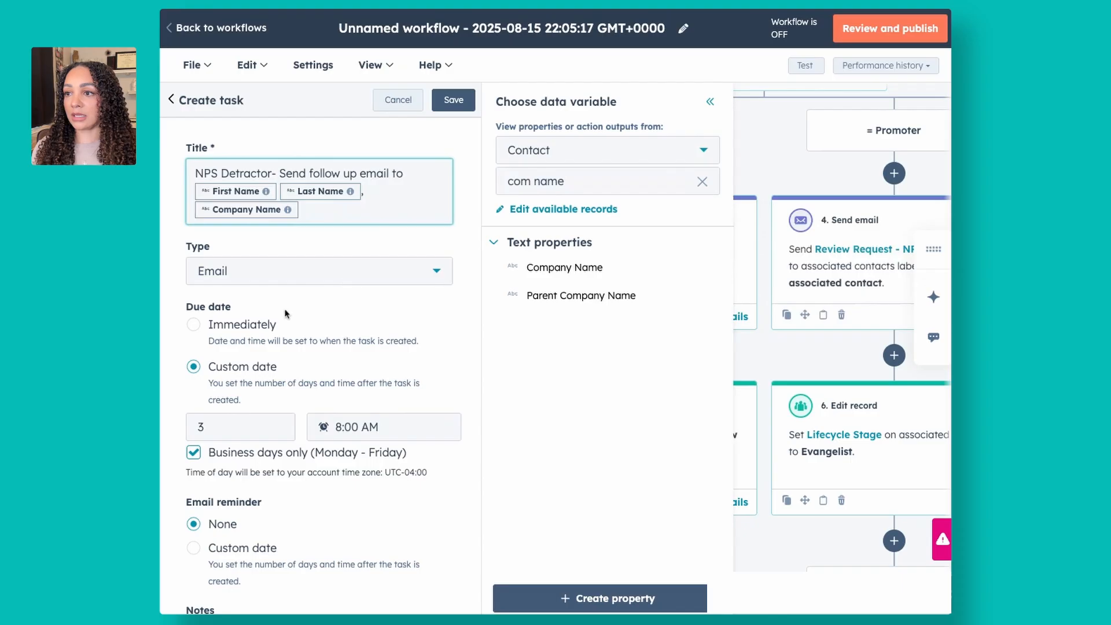
Set the task's due date to Immediately and write "Use email template [Insert link] to follow up" in its notes
click(202, 329)
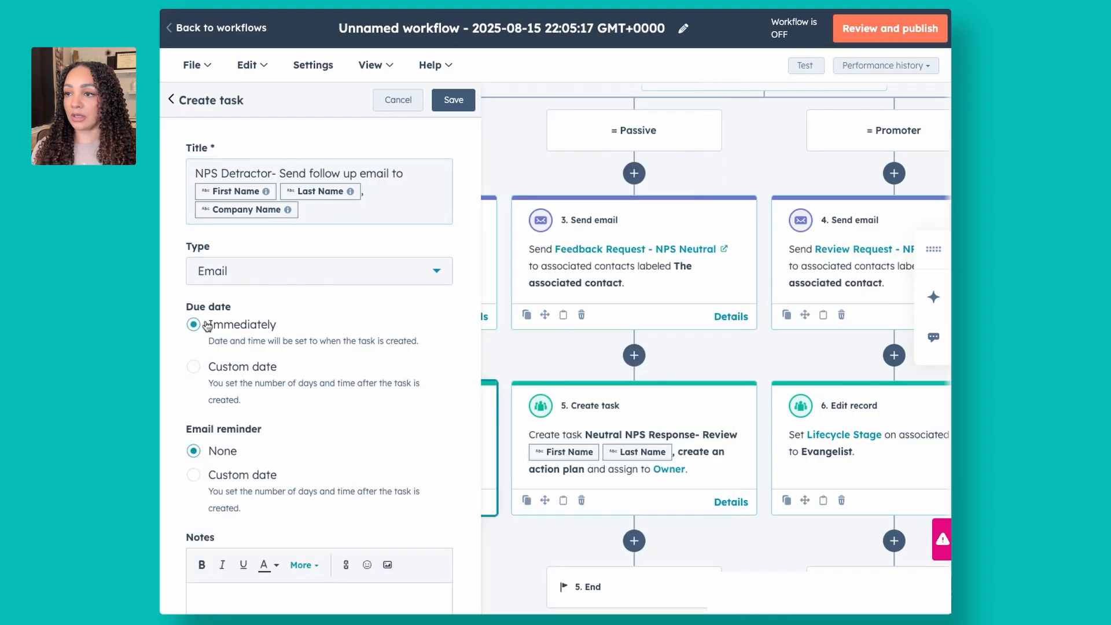
scroll(340, 239, down, 2)
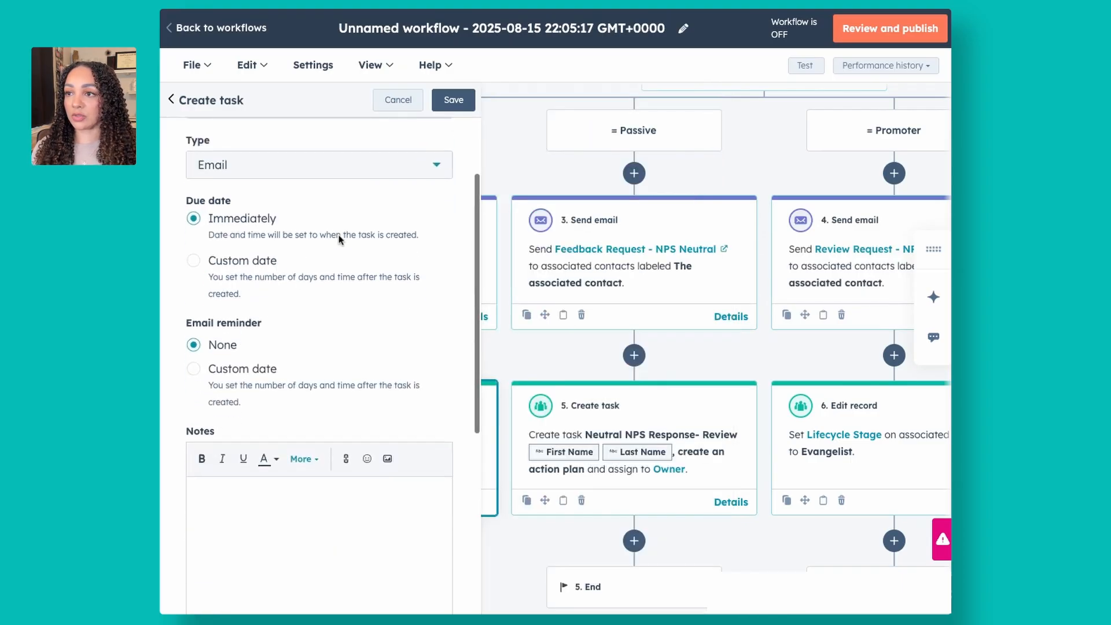
click(273, 491)
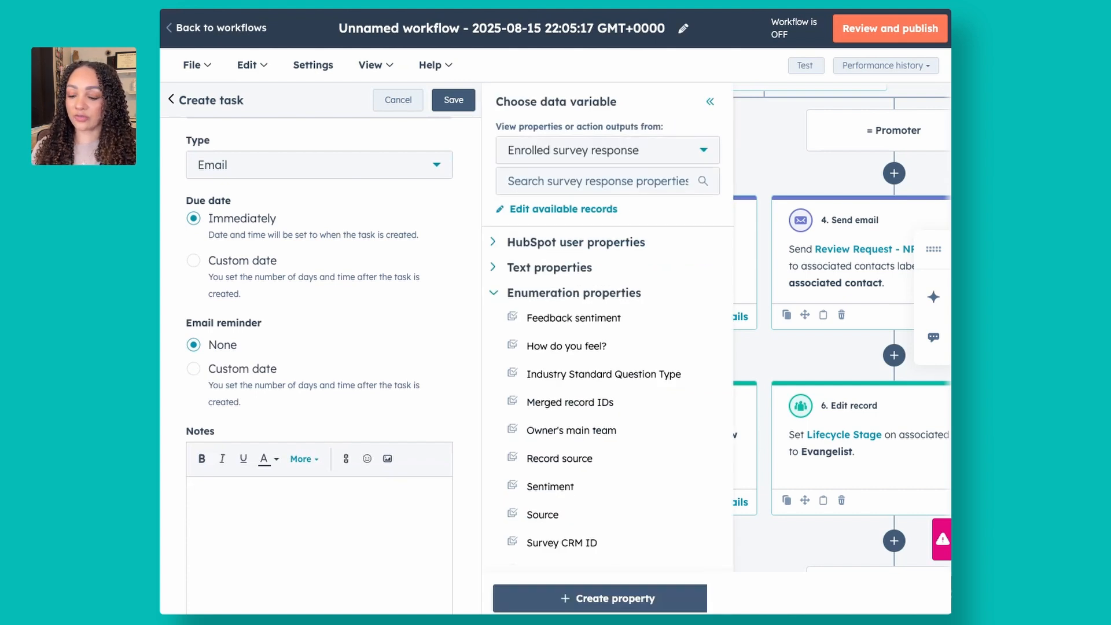
text(Use email treample)
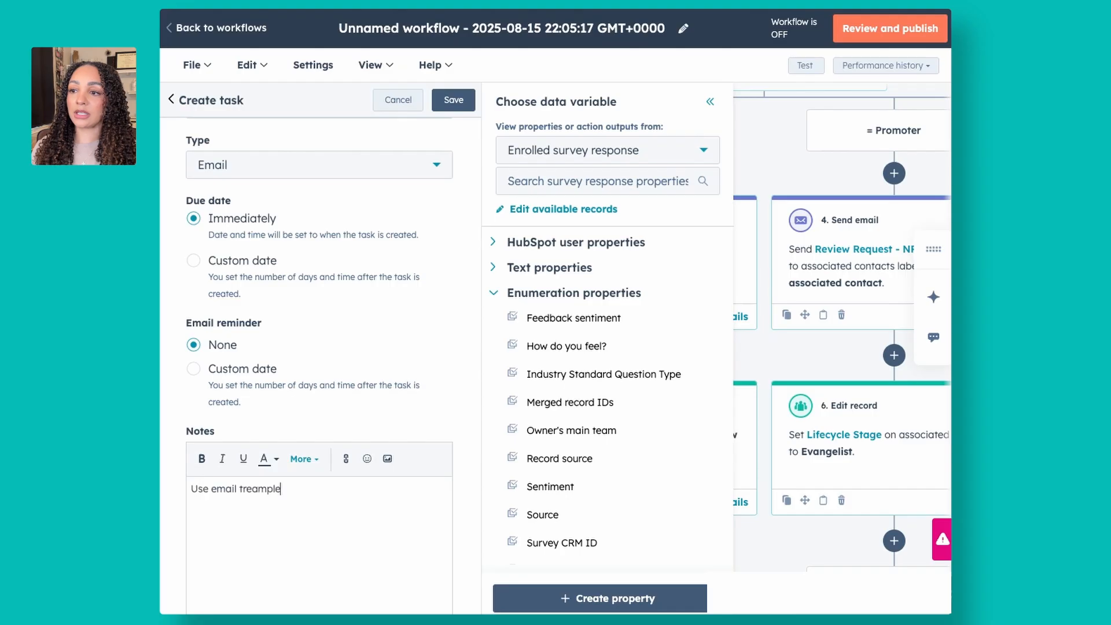
key(BackSpace)
key(BackSpace)
key(BackSpace)
key(BackSpace)
key(BackSpace)
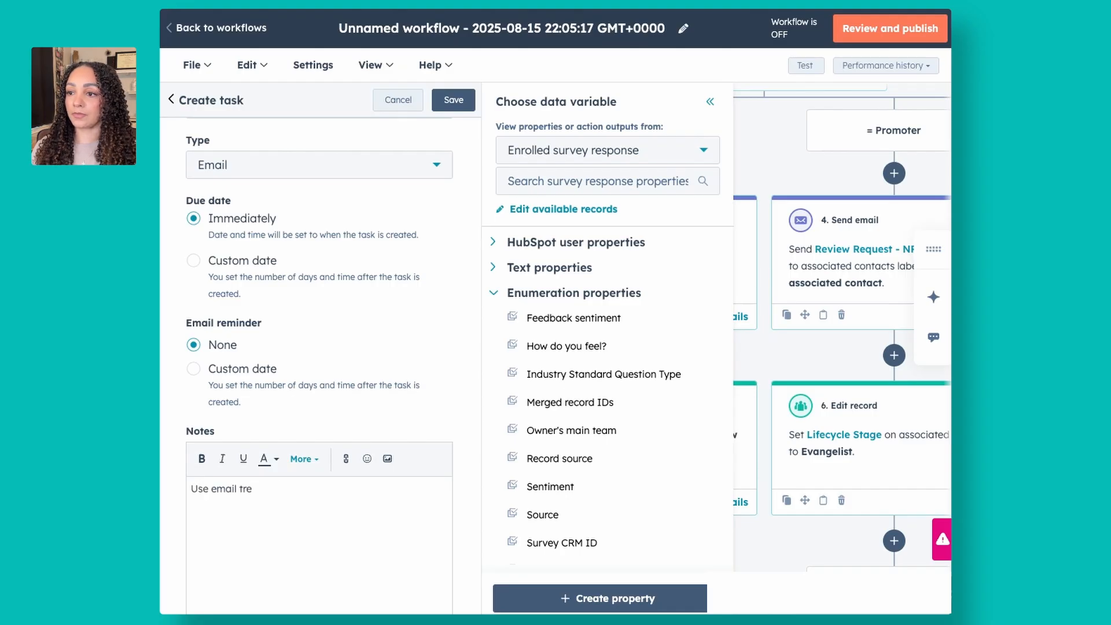
text(emplate )
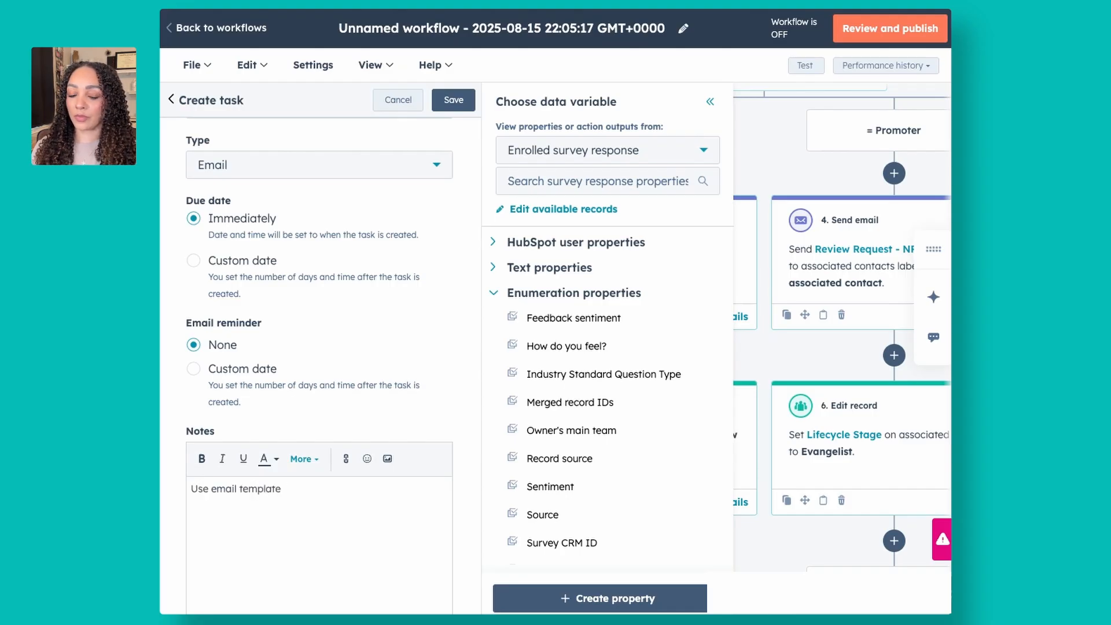
text([Indert)
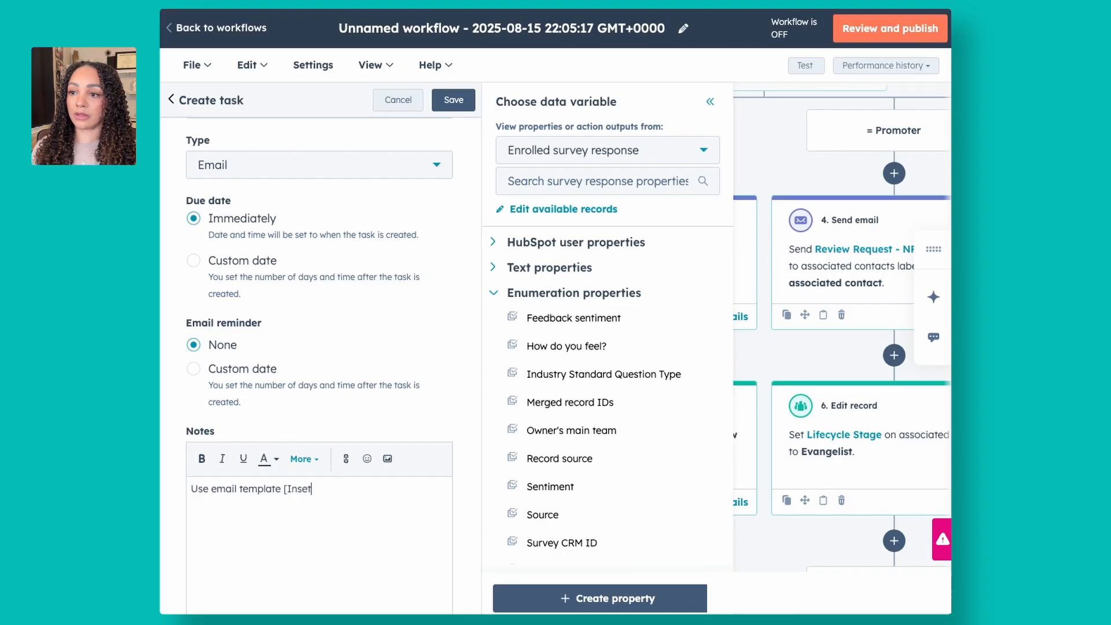
text( link] to folllow up)
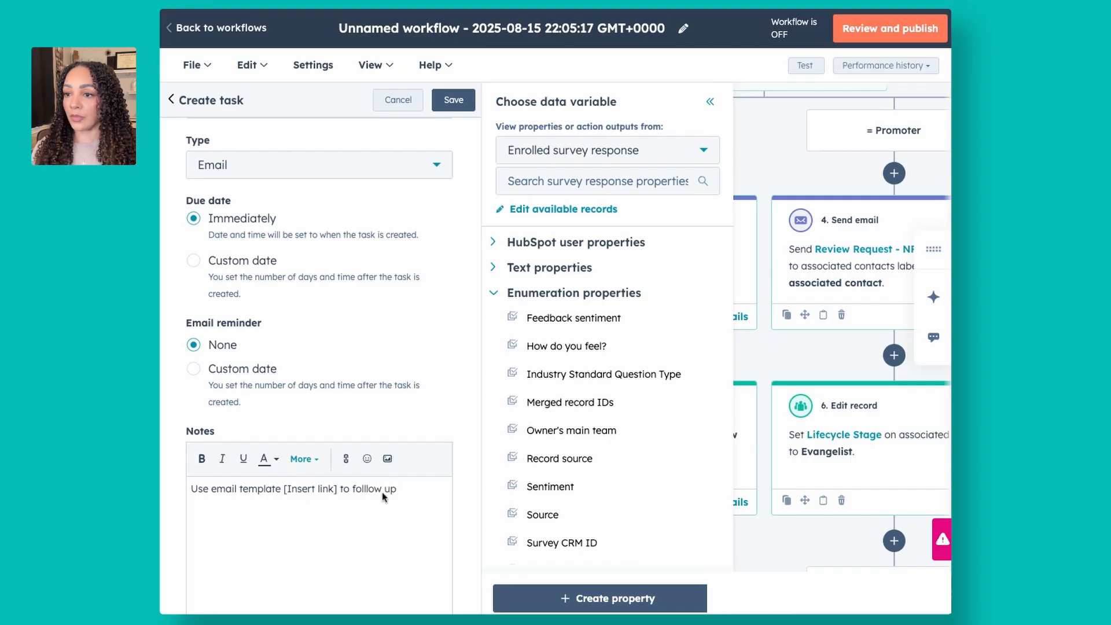
key(BackSpace)
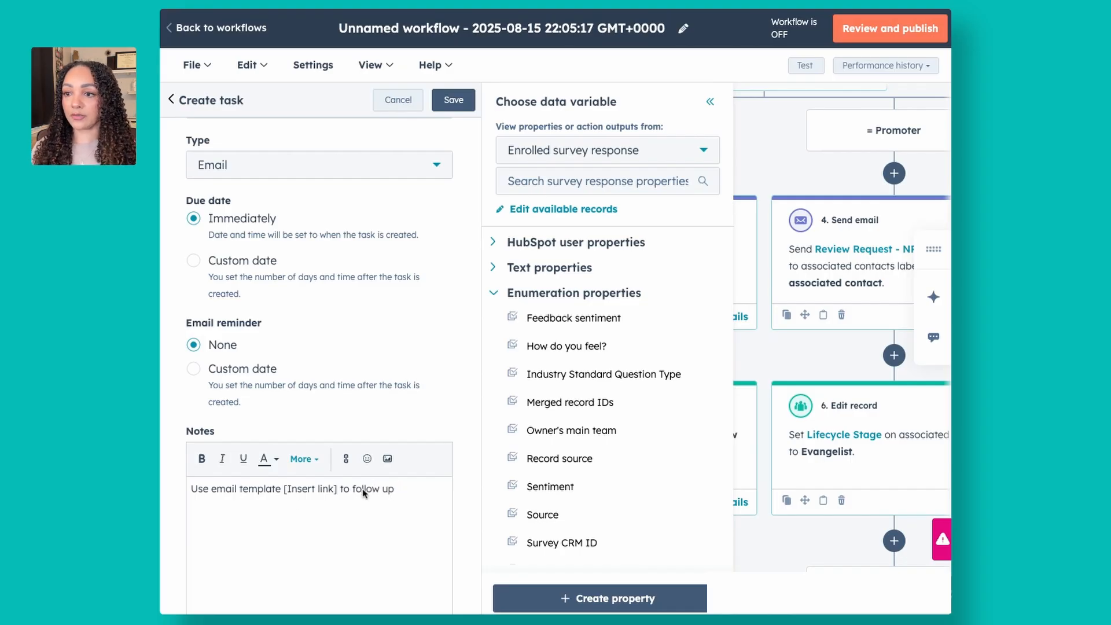
Set the task's priority to High, assign it to an existing owner of the survey response, and save the action
scroll(369, 355, down, 3)
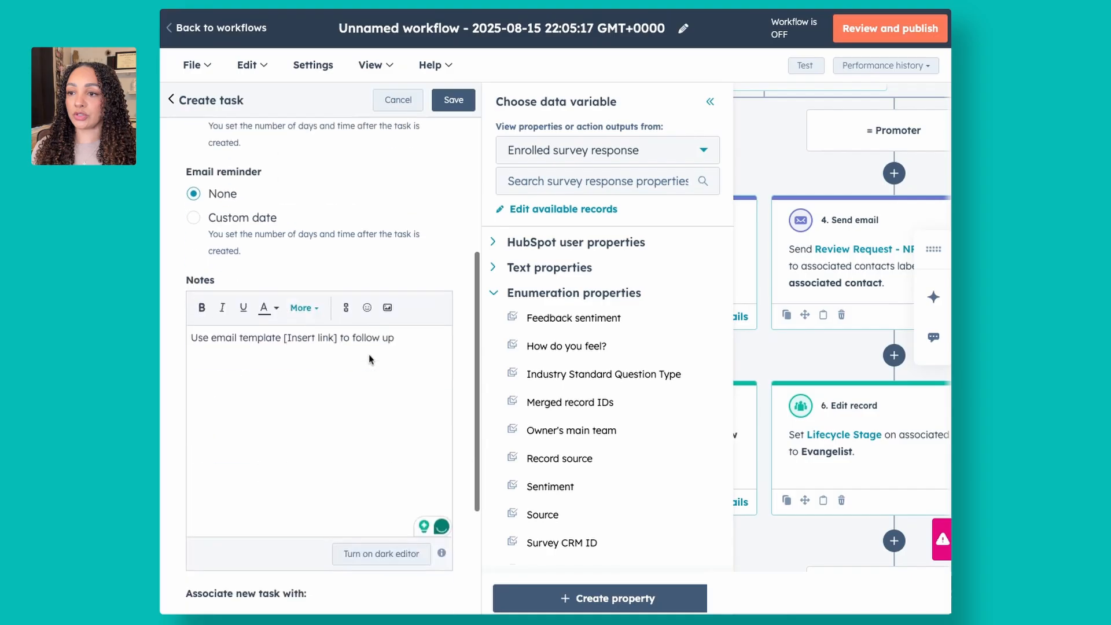
scroll(391, 333, down, 4)
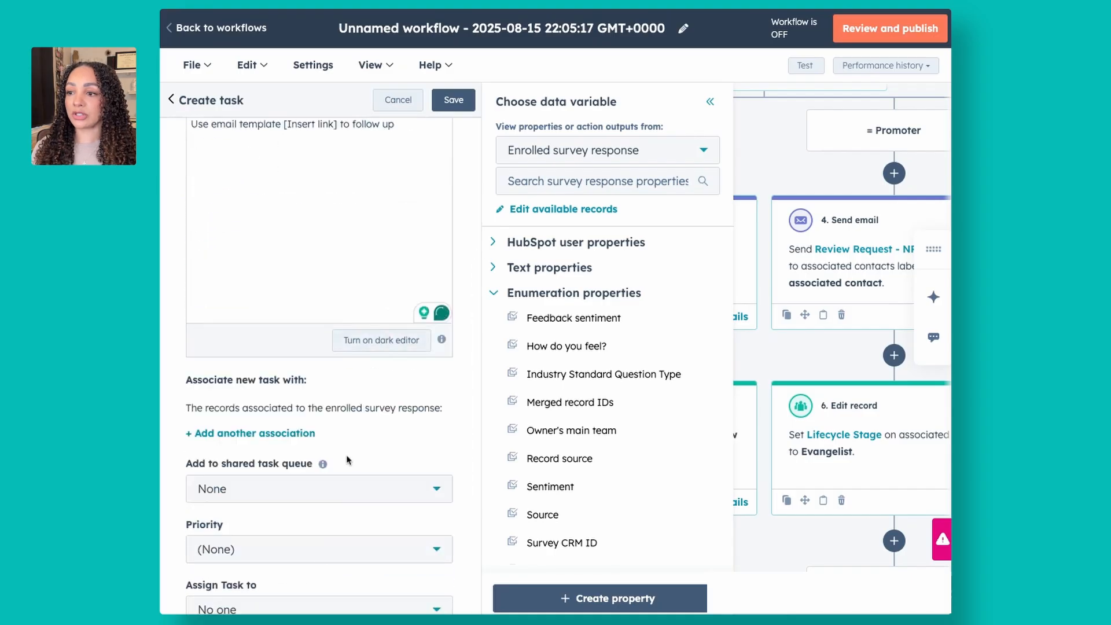
click(322, 558)
click(171, 515)
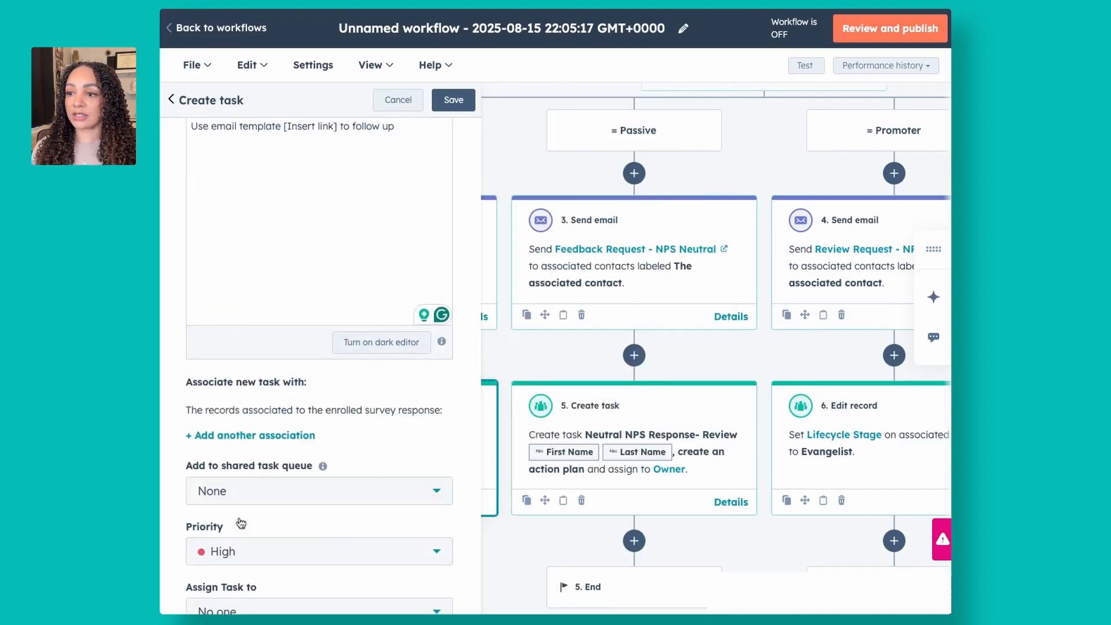
click(317, 605)
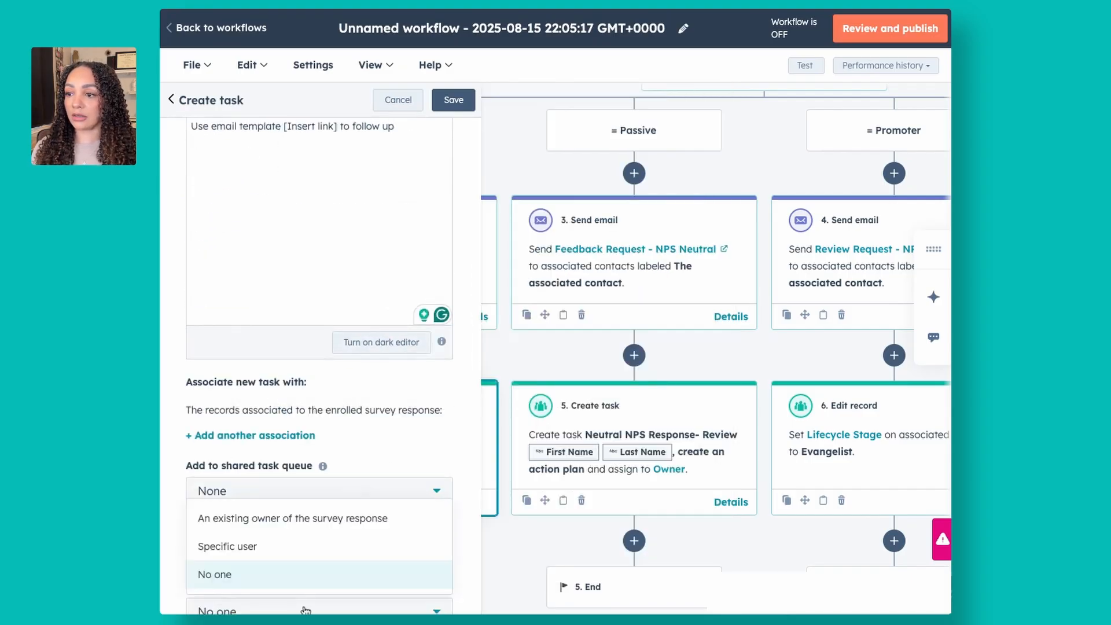
click(318, 525)
click(462, 105)
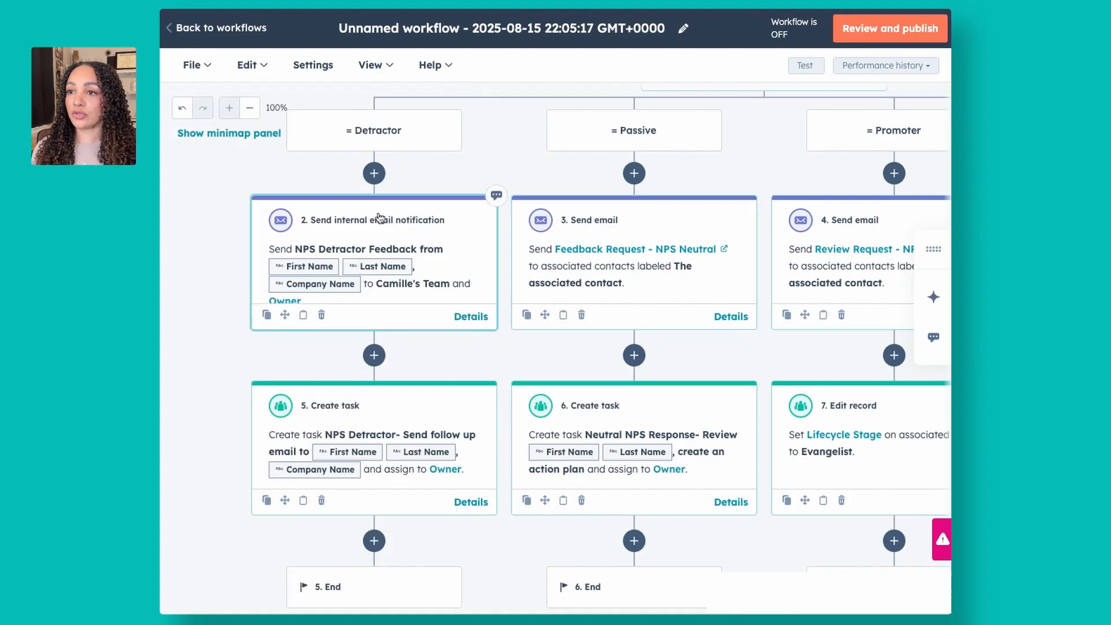
scroll(384, 216, down, 1)
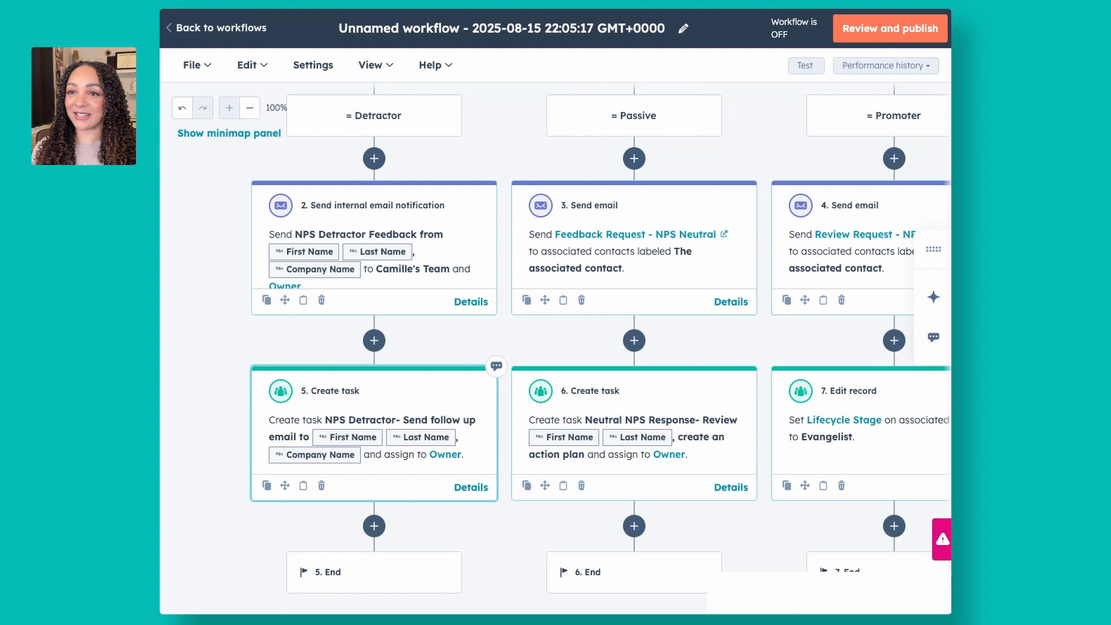
scroll(577, 366, right, 3)
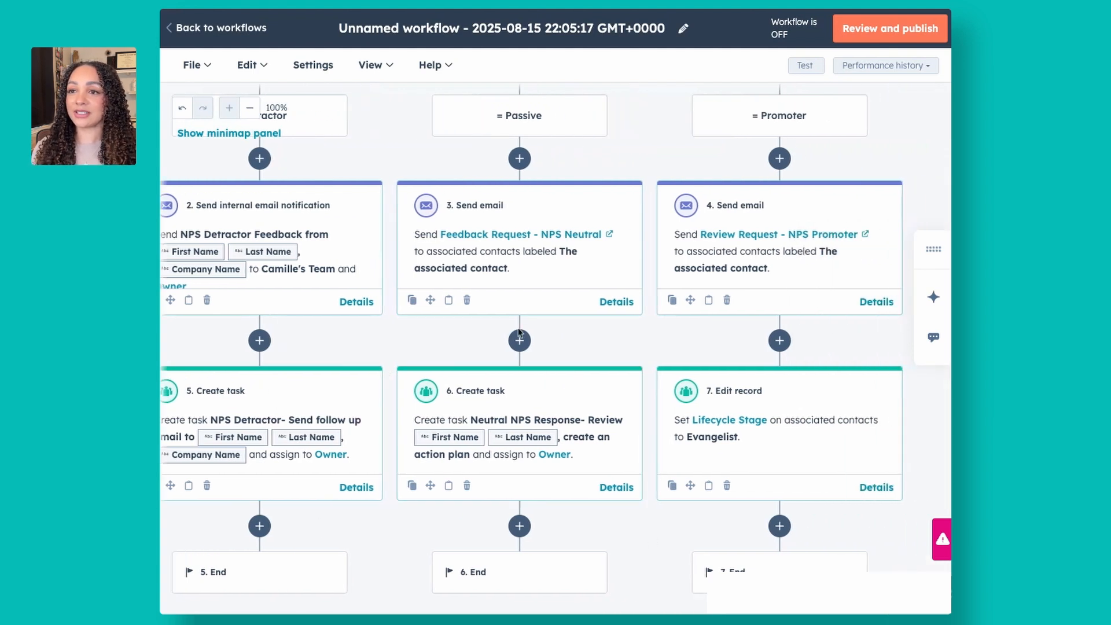
Review the whole workflow from the survey response enrollment trigger through the Sentiment branch to the Detractor, Passive and Promoter actions
scroll(519, 331, left, 1)
scroll(519, 332, up, 1)
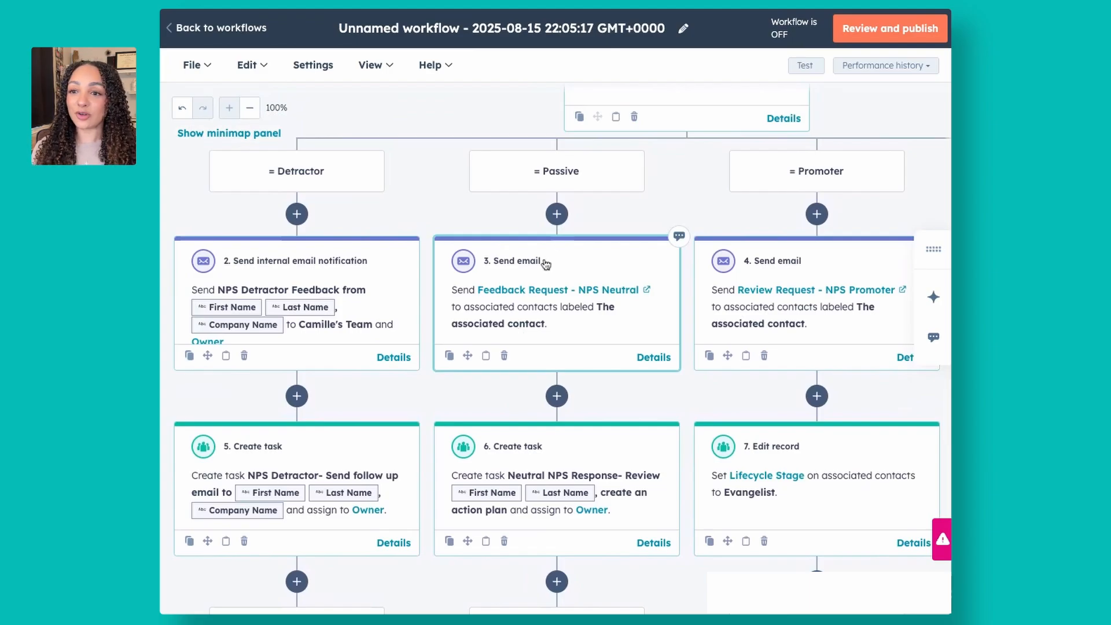
scroll(546, 263, right, 1)
scroll(546, 263, up, 7)
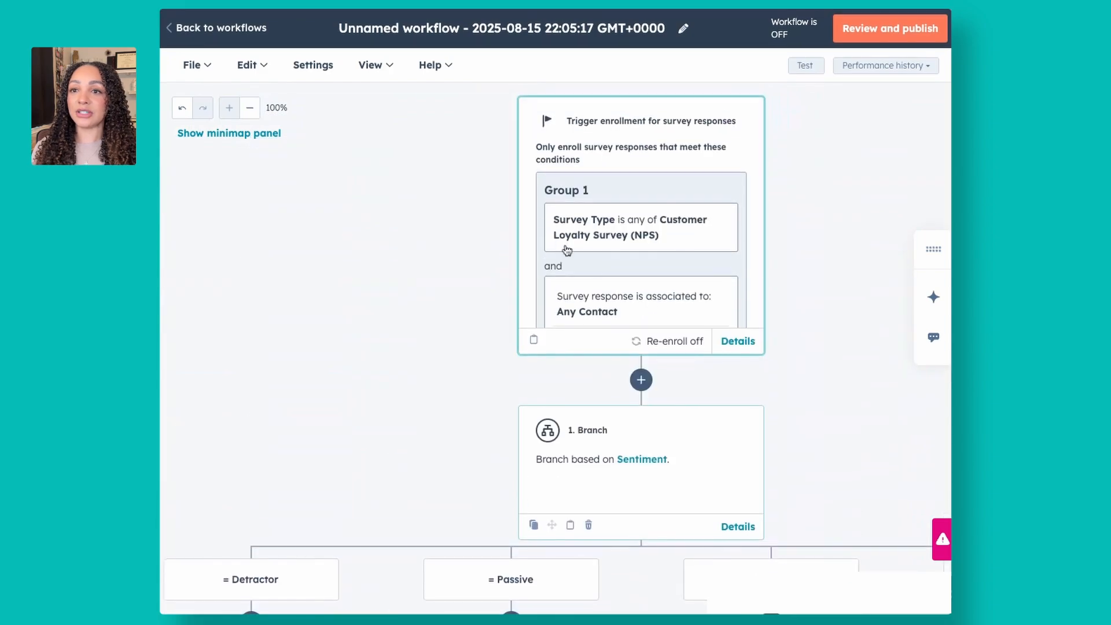
scroll(637, 237, right, 2)
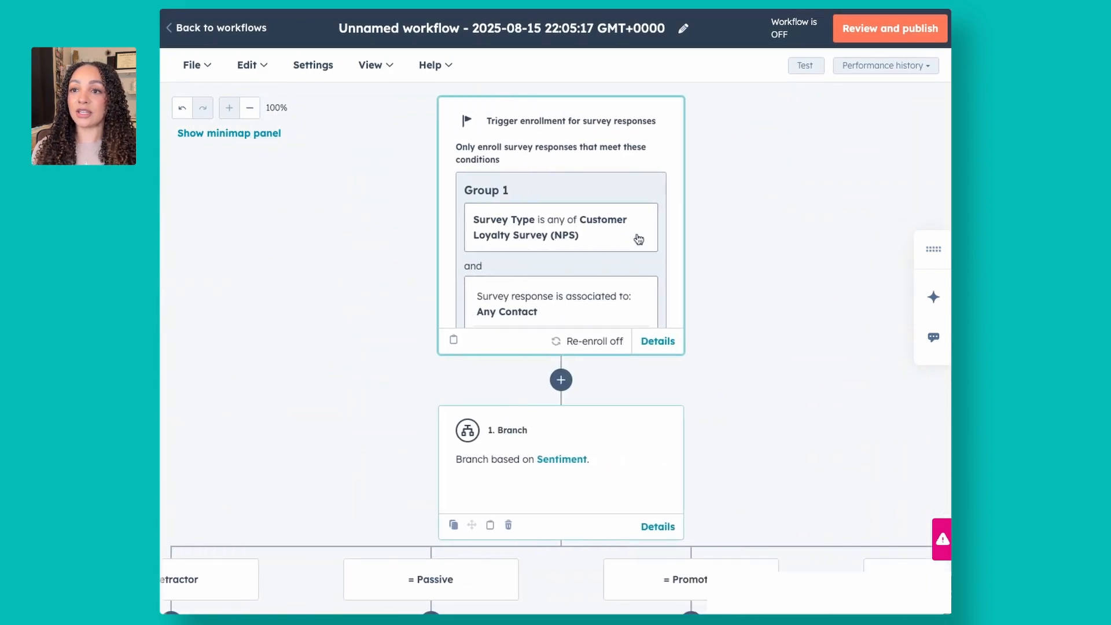
scroll(638, 239, down, 3)
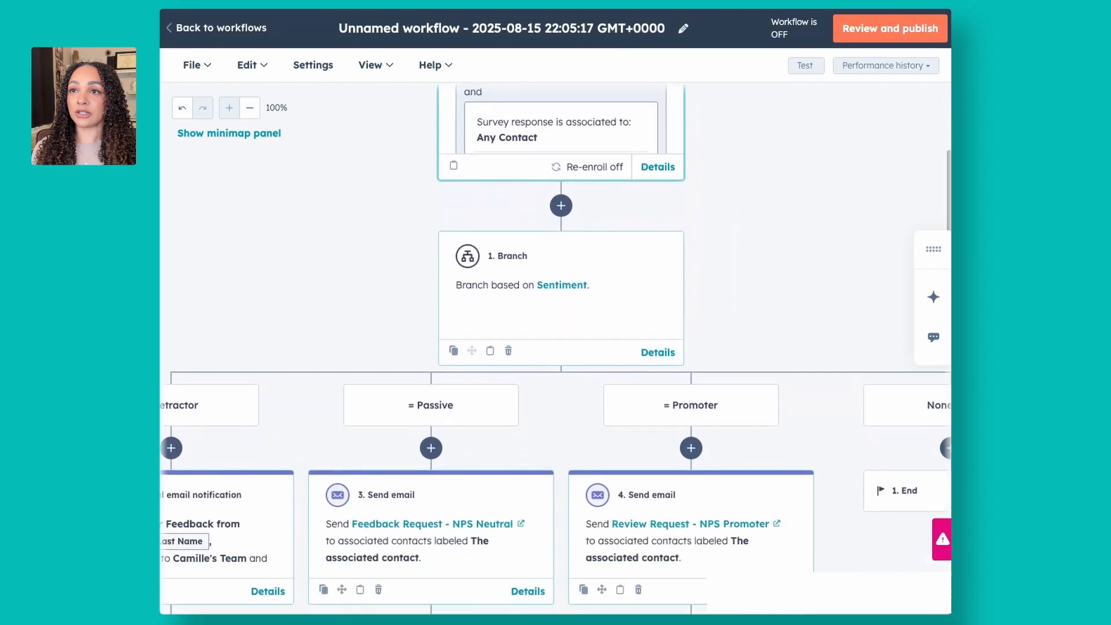
scroll(648, 212, down, 2)
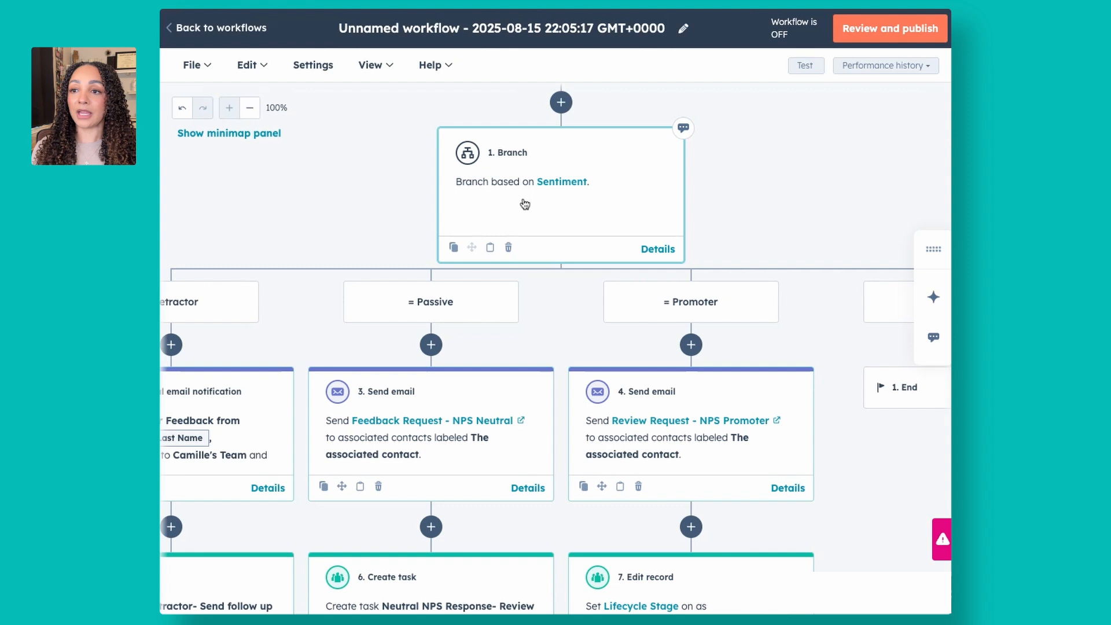
scroll(521, 203, down, 3)
scroll(521, 203, left, 2)
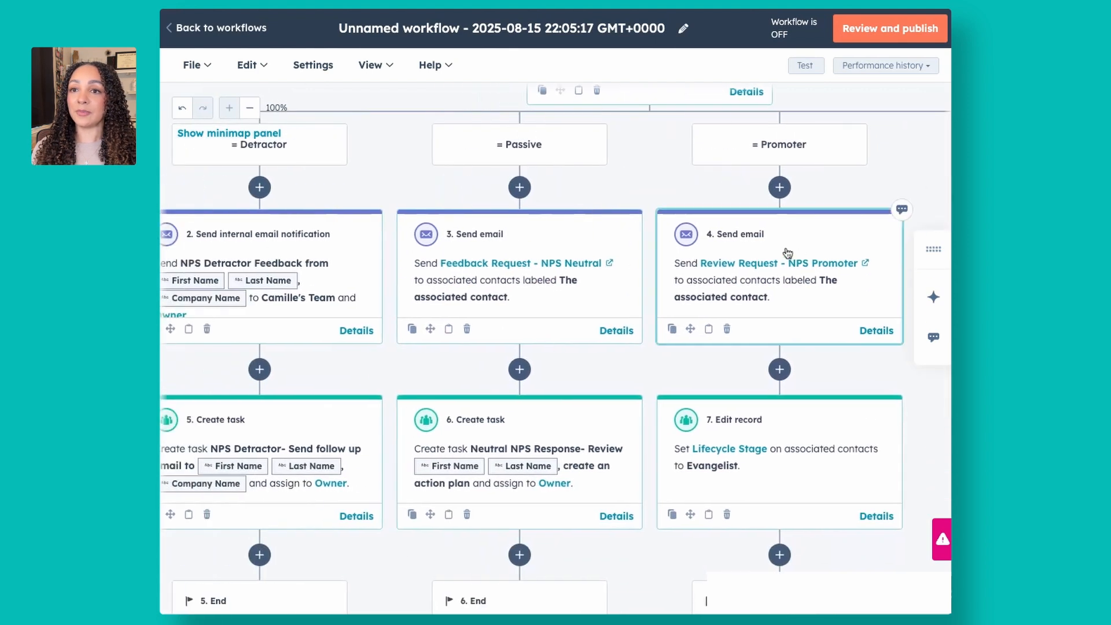